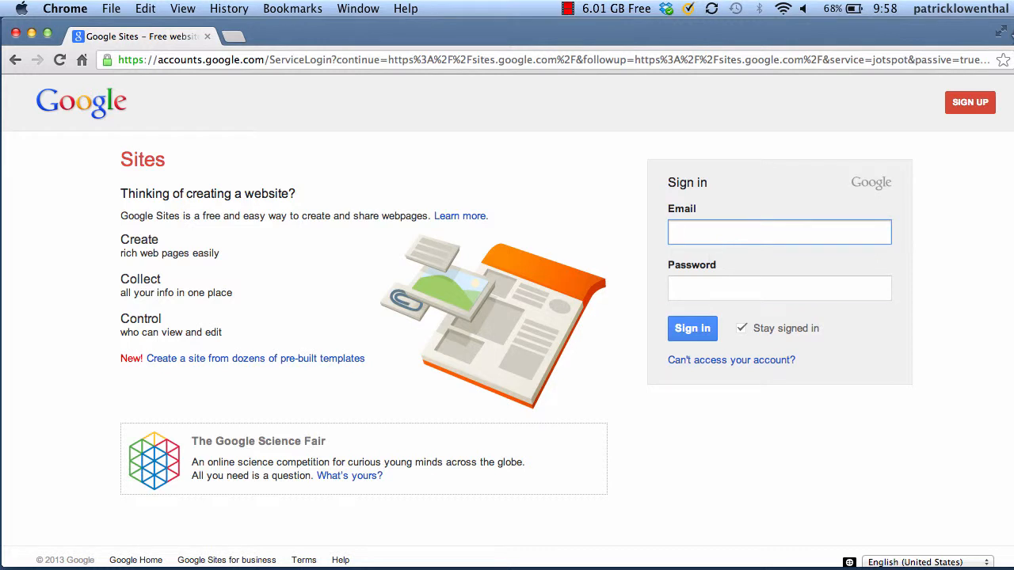
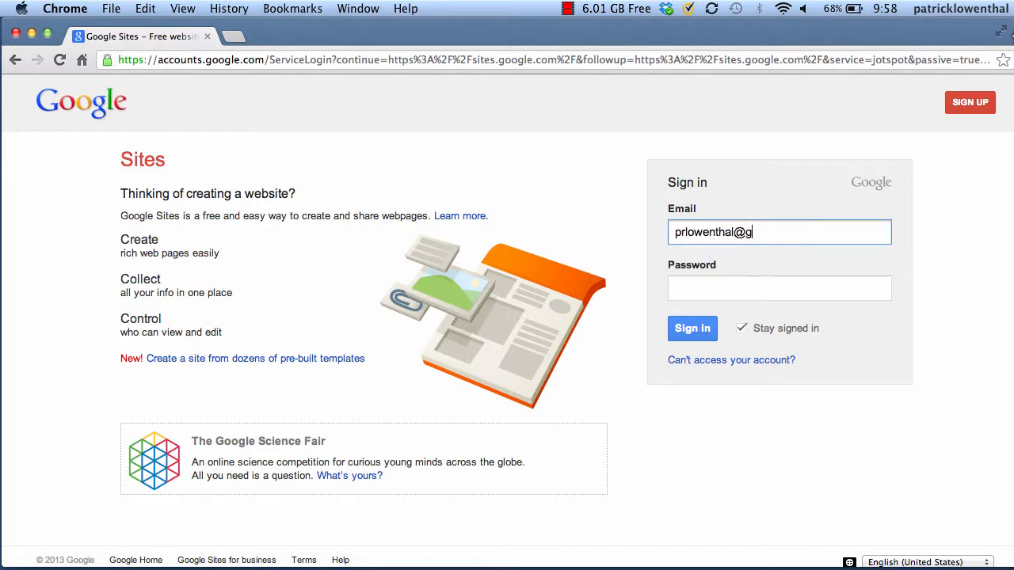
Sign in to Google Sites with the account e-mail and password
key("Tab")
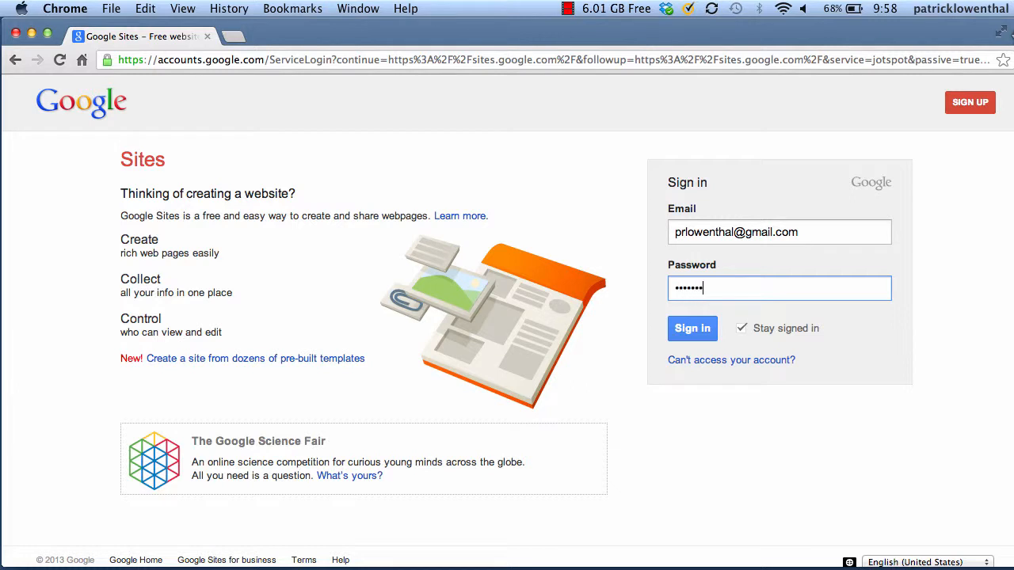
key("Return")
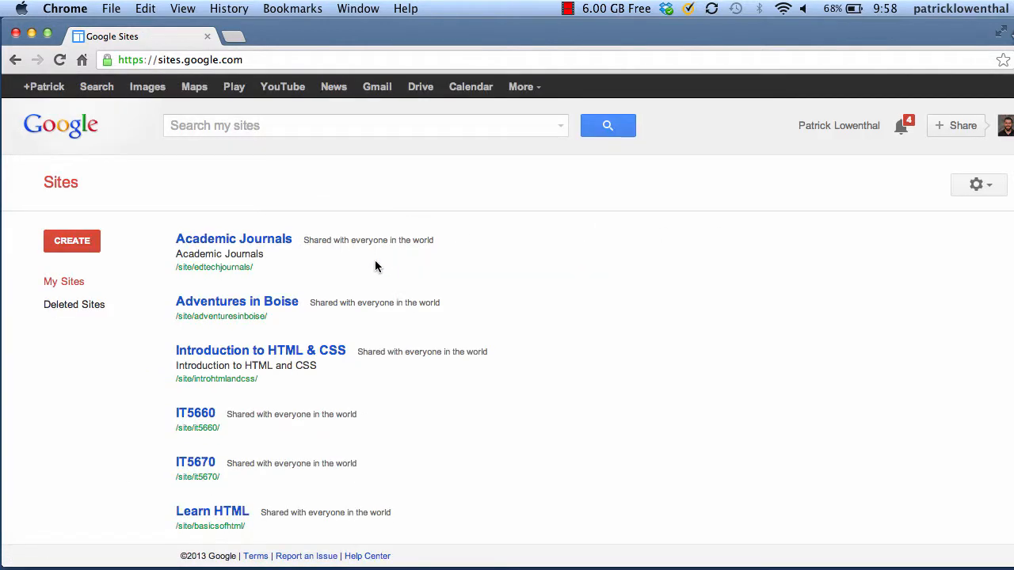
Open the Introduction to HTML & CSS example site and go to its HTML page
scroll(376, 264, "down", 5)
scroll(375, 263, "up", 5)
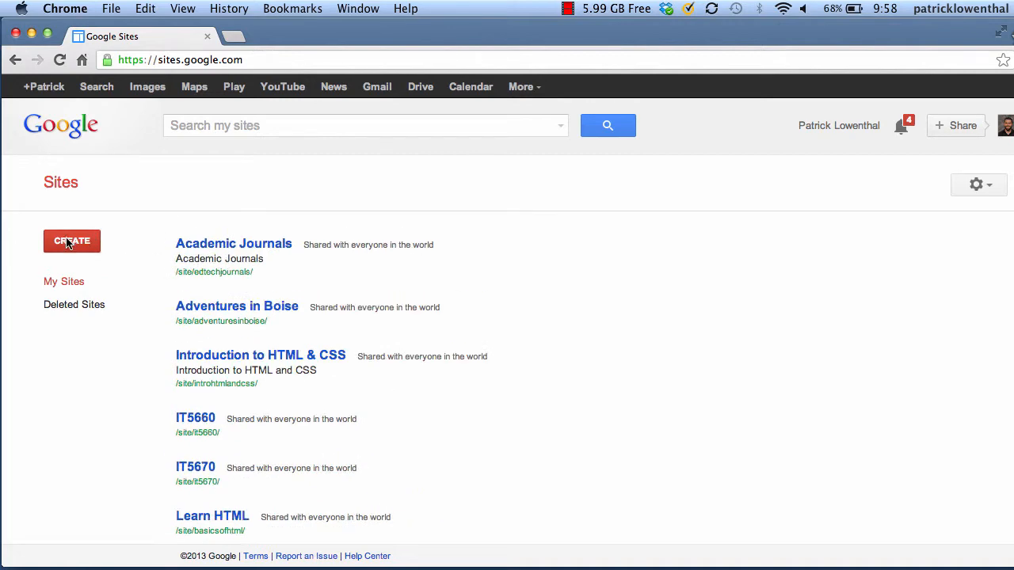
left_click(219, 363)
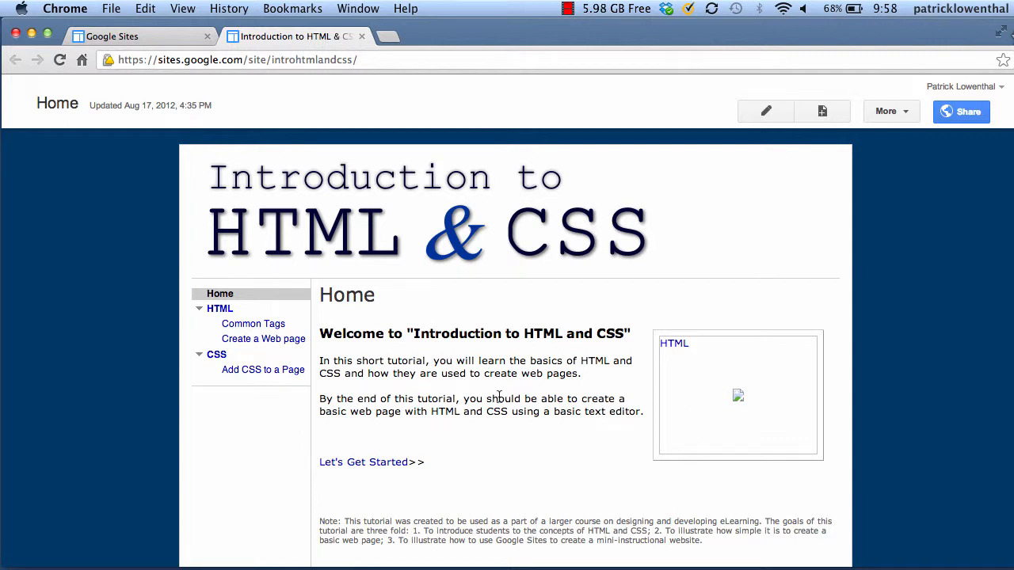
left_click(407, 472)
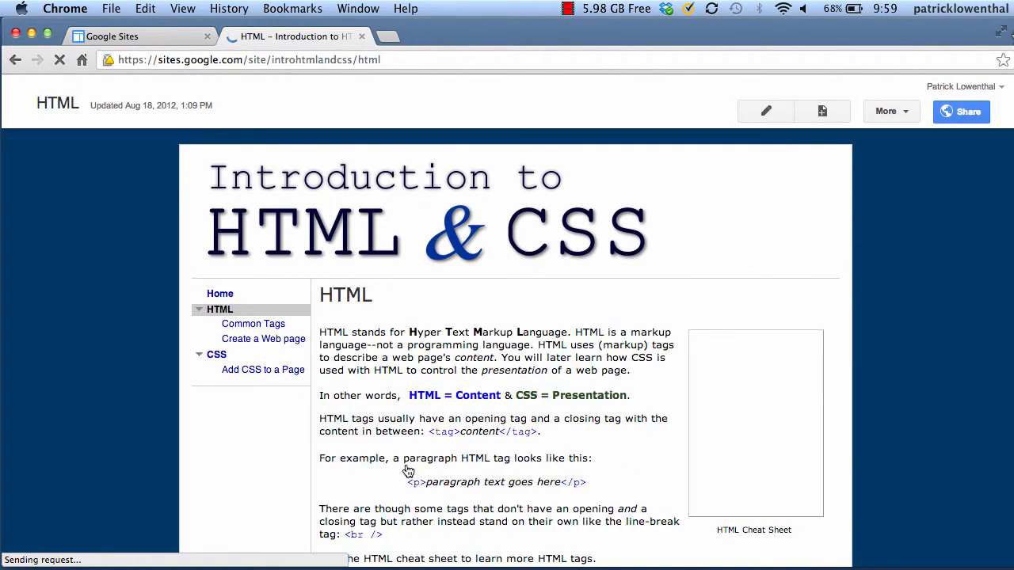
scroll(407, 472, "down", 5)
scroll(408, 471, "down", 4)
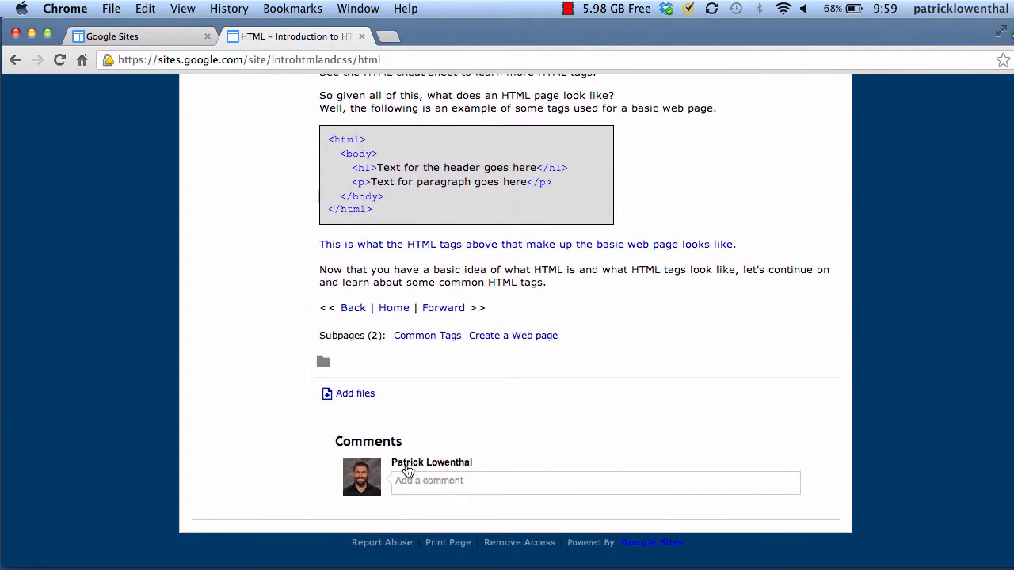
scroll(343, 471, "up", 10)
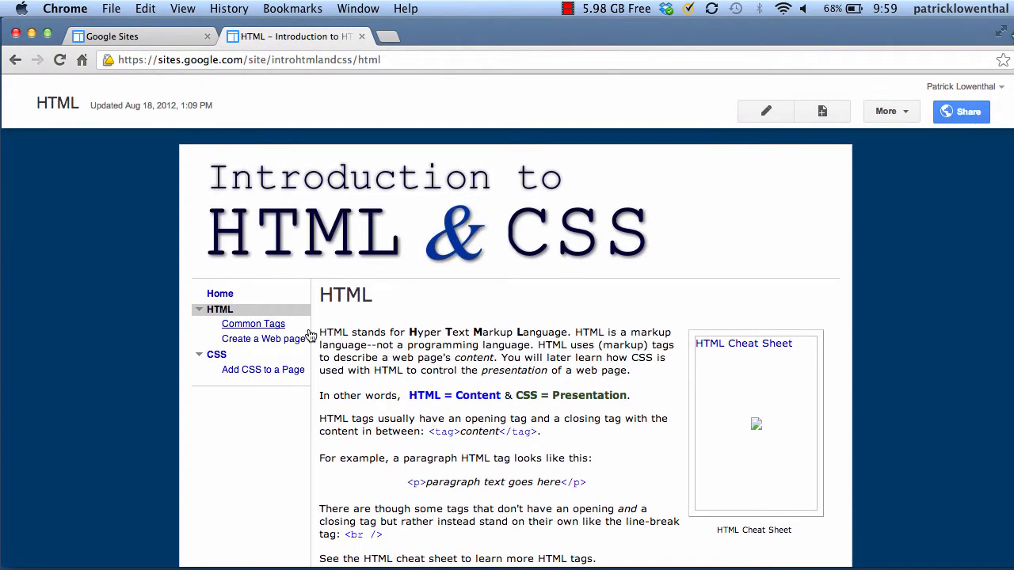
Browse the Common Tags and Create a Web page lessons, then go back to My Sites
left_click(257, 327)
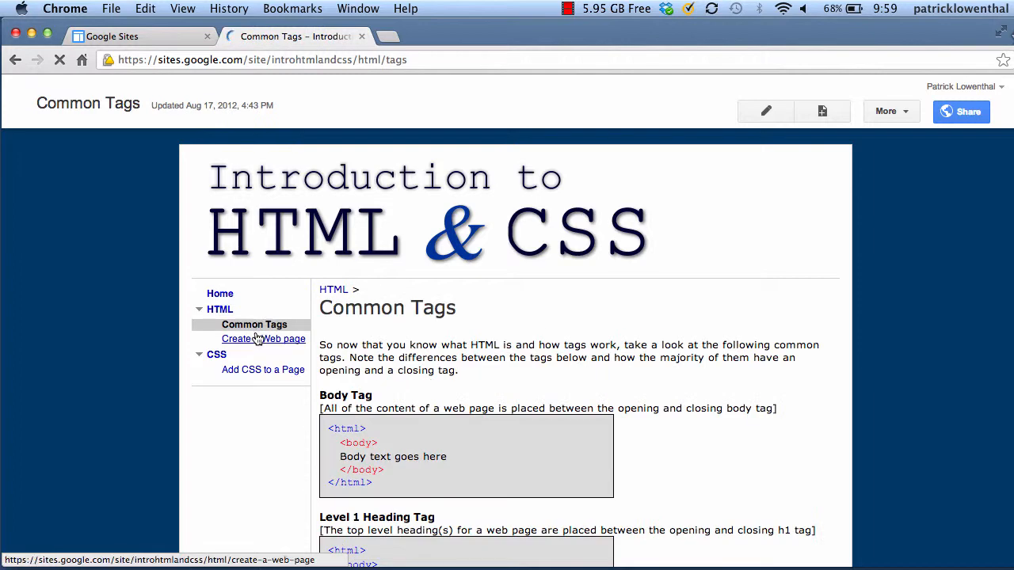
left_click(255, 341)
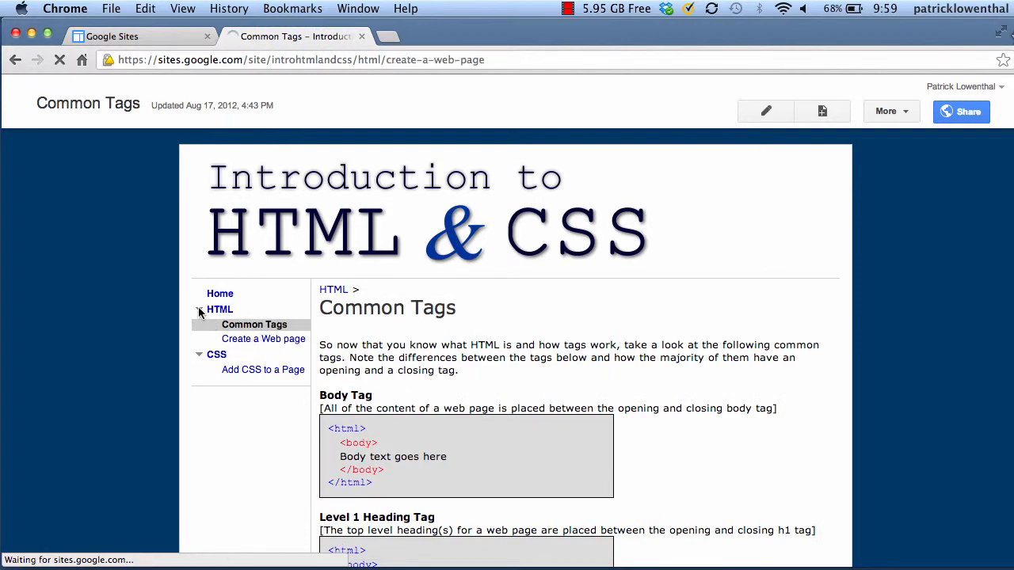
left_click(199, 324)
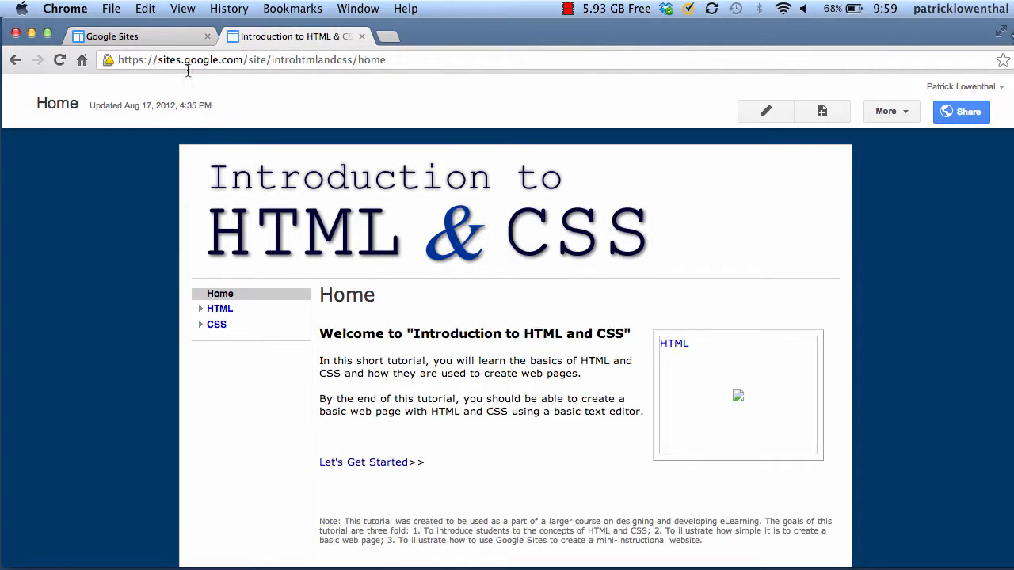
left_click(163, 38)
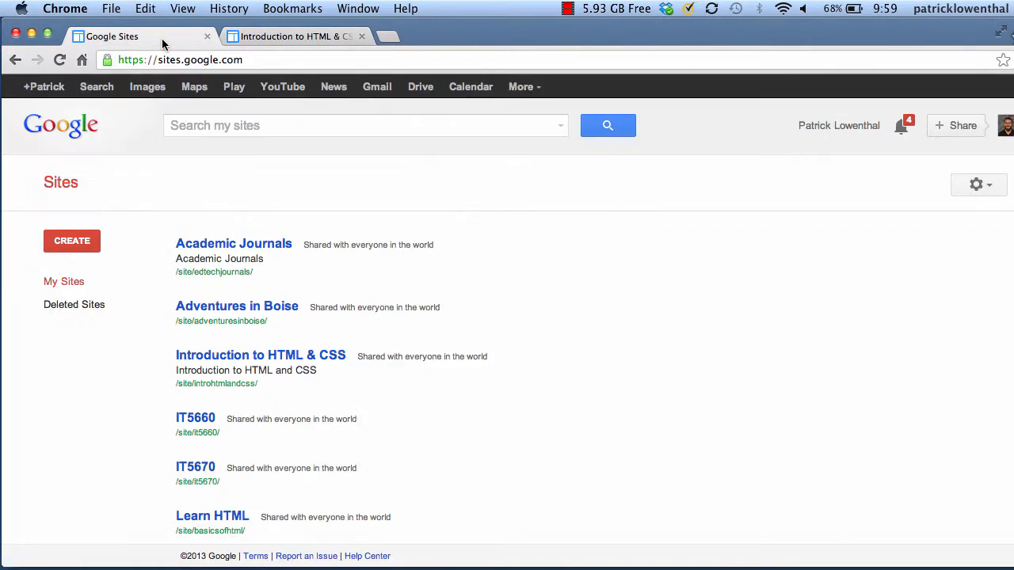
Start a new site named edtech512, enter the verification code and submit it
left_click(66, 240)
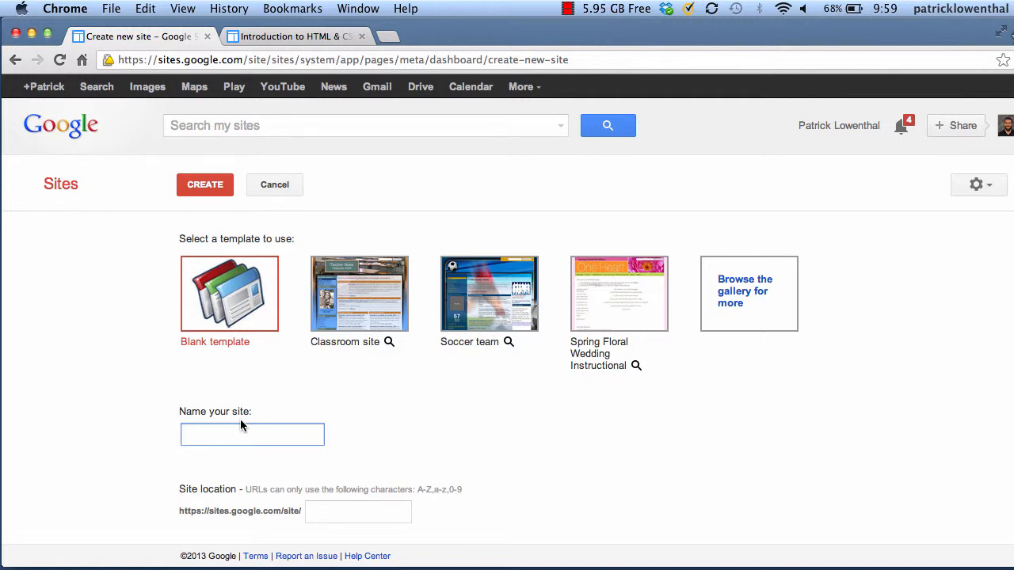
type("edtech512")
scroll(428, 425, "down", 3)
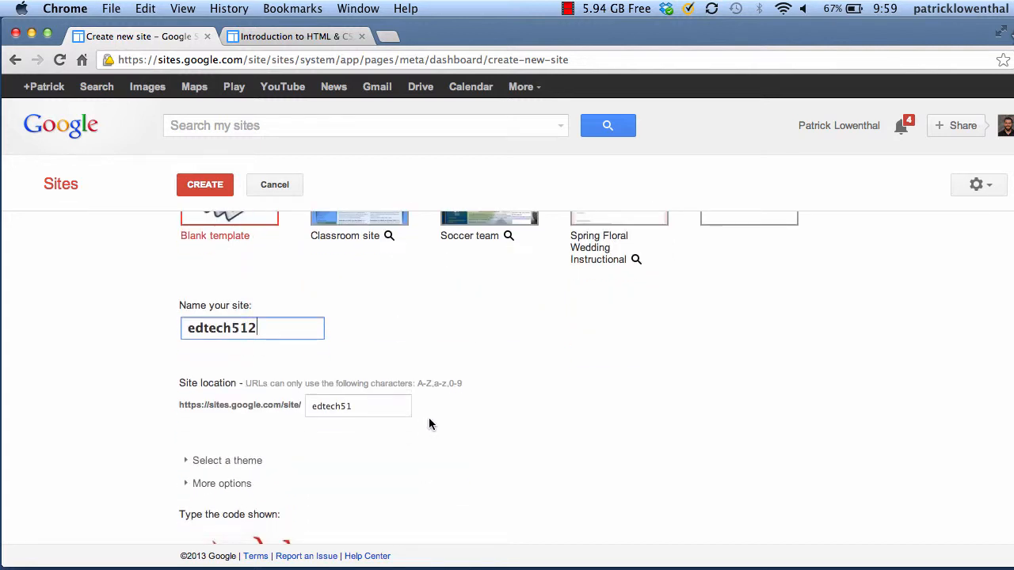
scroll(428, 424, "down", 2)
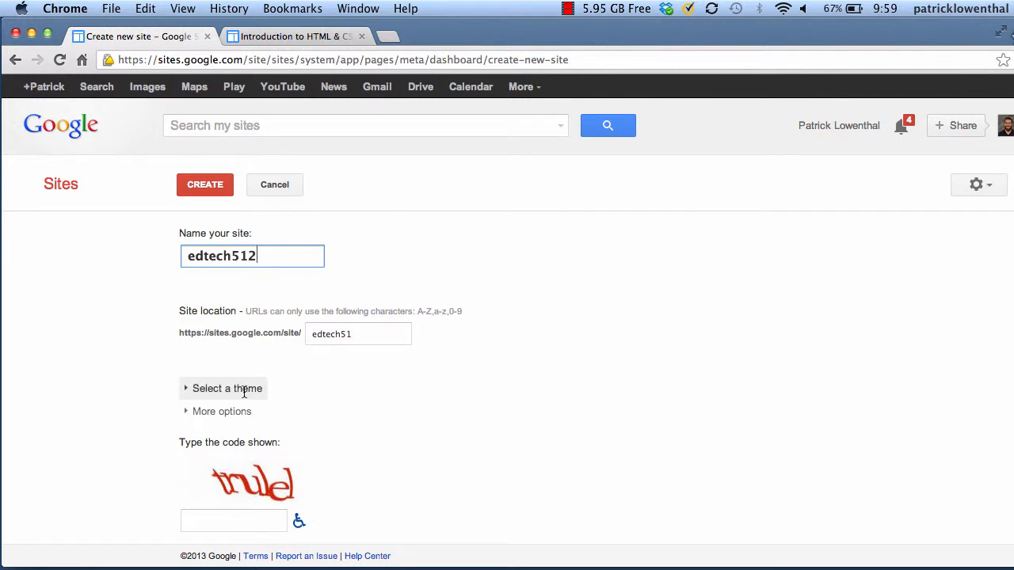
left_click(223, 519)
type("tru")
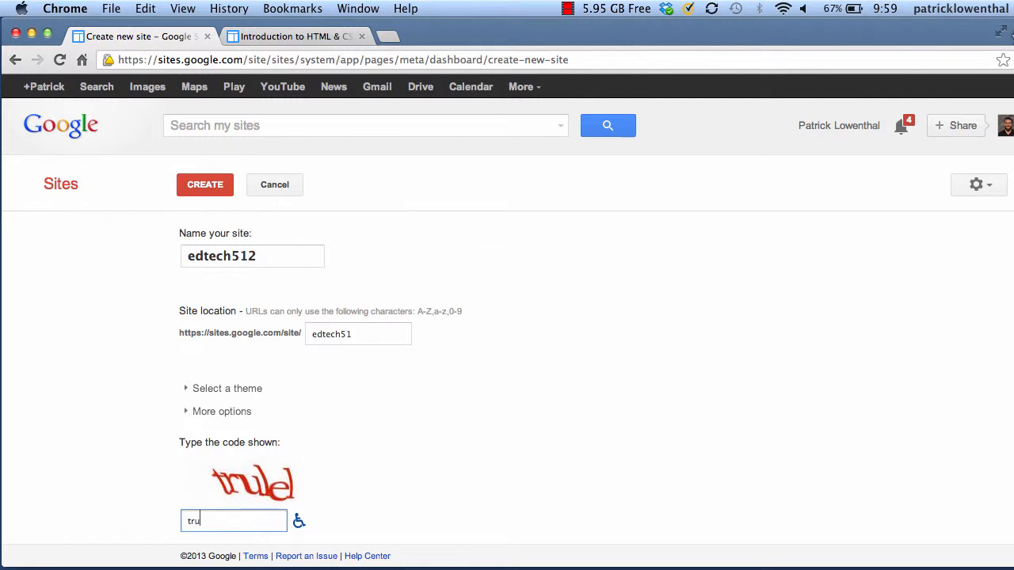
type("lel")
key("Return")
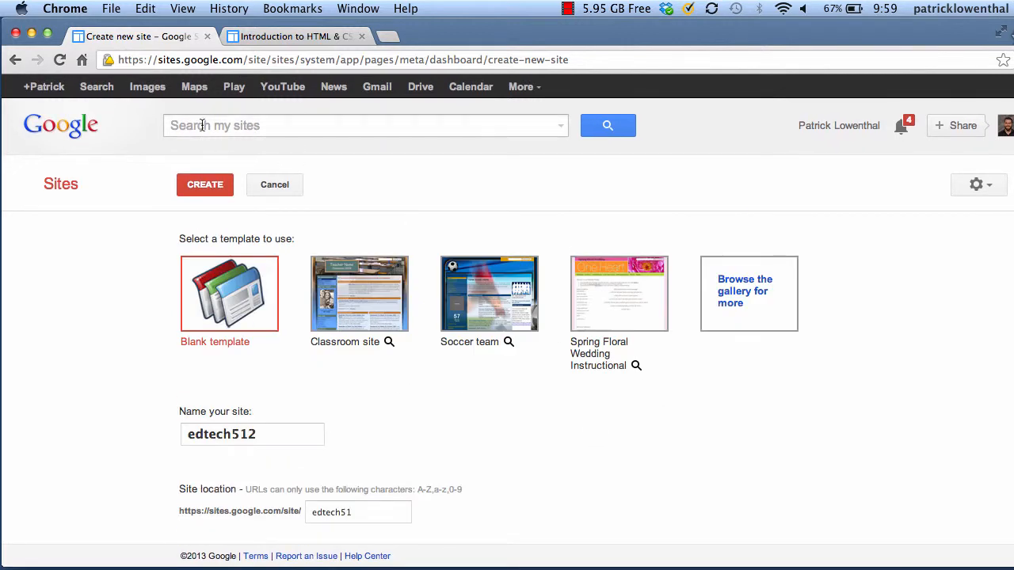
left_click(207, 189)
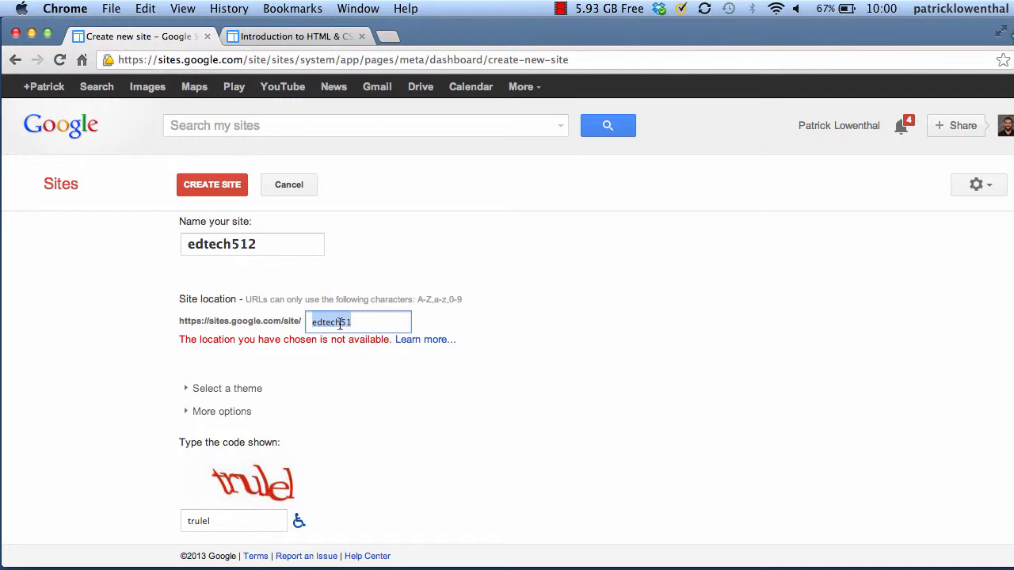
Change the rejected site location to bsu-edtech512 and create the site
left_click(341, 325)
type("-51")
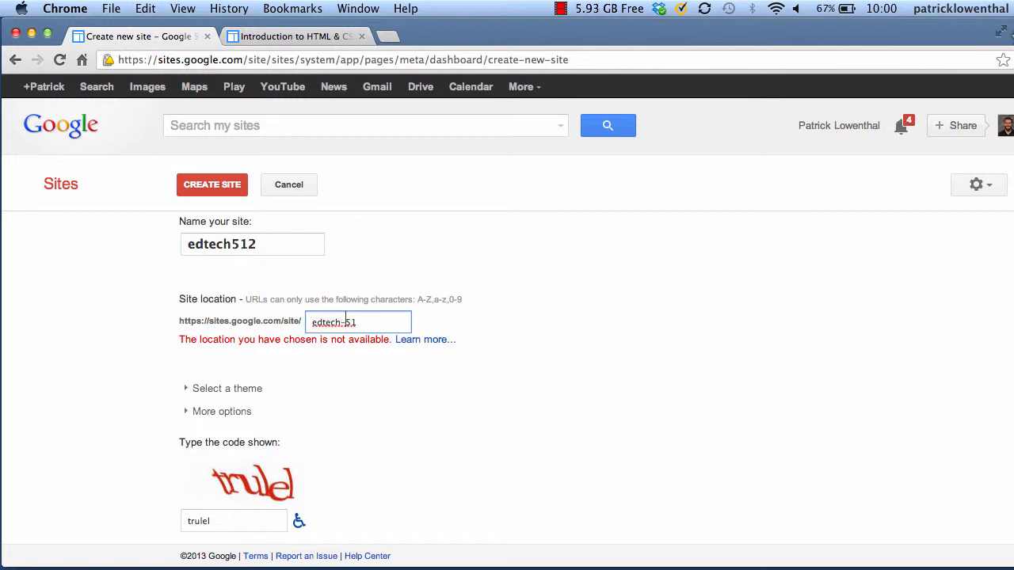
type("2")
left_click(212, 185)
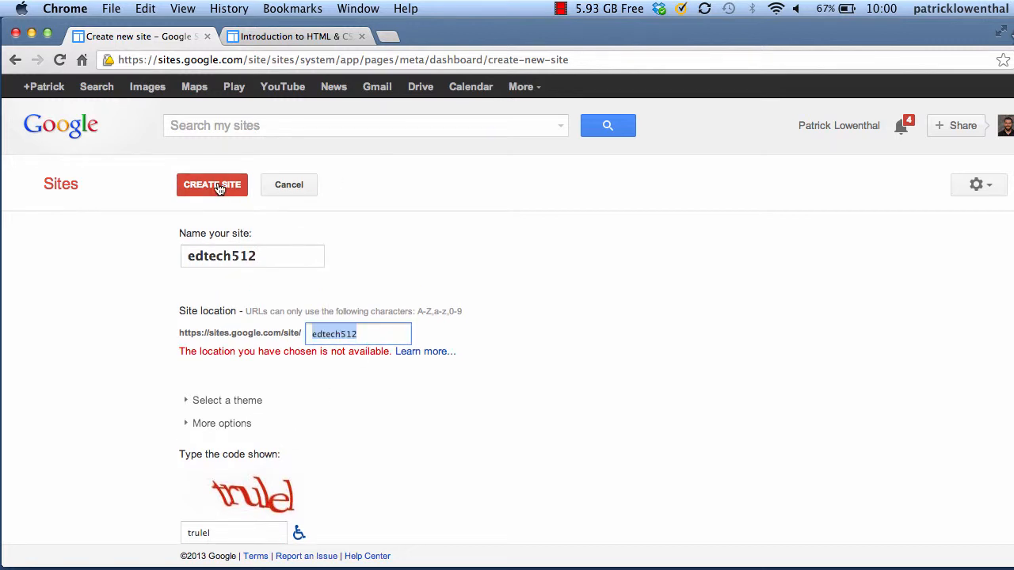
left_click(358, 334)
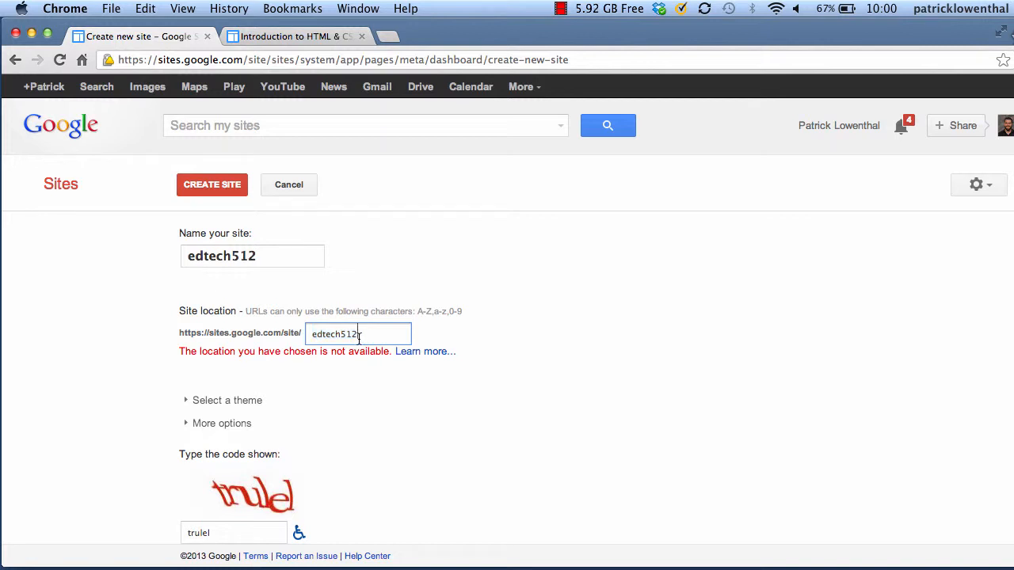
type("bsu-")
scroll(307, 387, "down", 1)
left_click(238, 190)
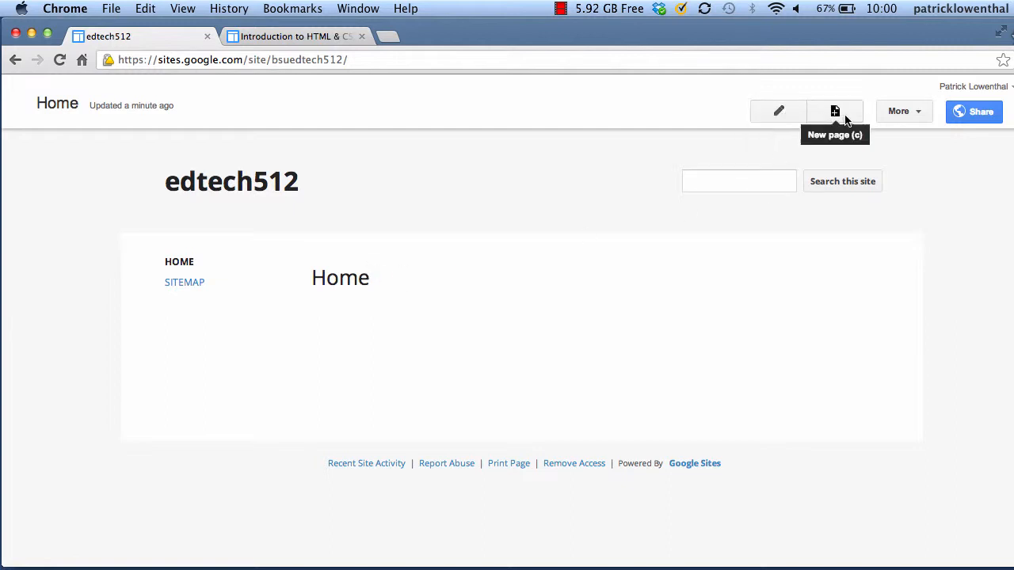
Look over the More actions menu of the new edtech512 site, then edit its Home page
left_click(908, 118)
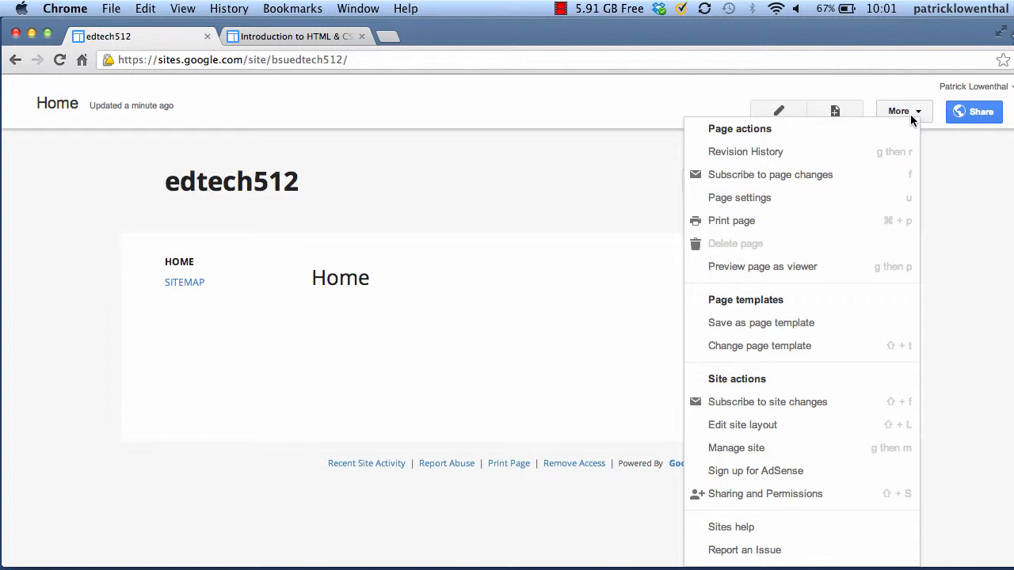
left_click(776, 111)
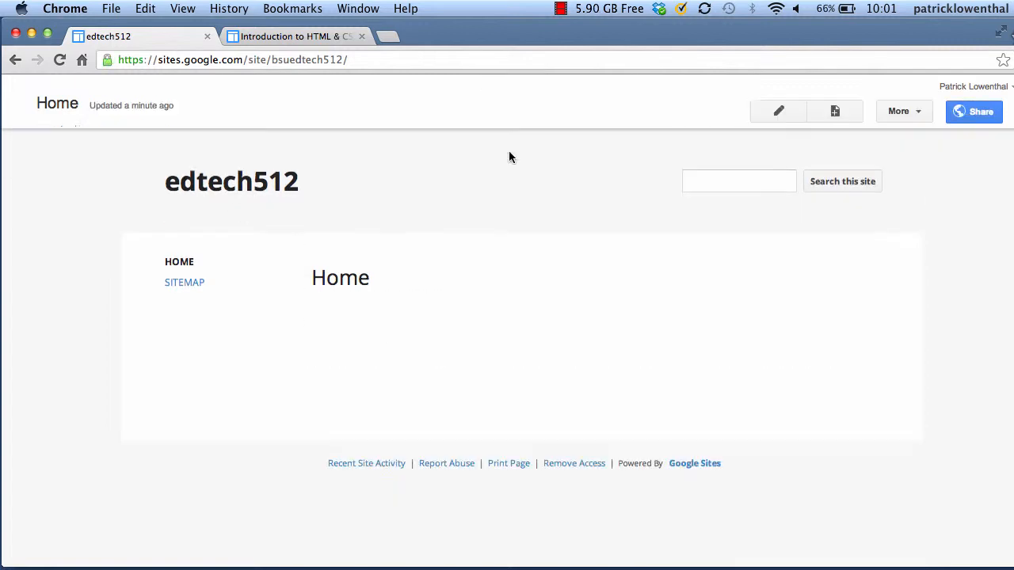
Add a bold 'Home' line to the Home page body and save the page
left_click(790, 115)
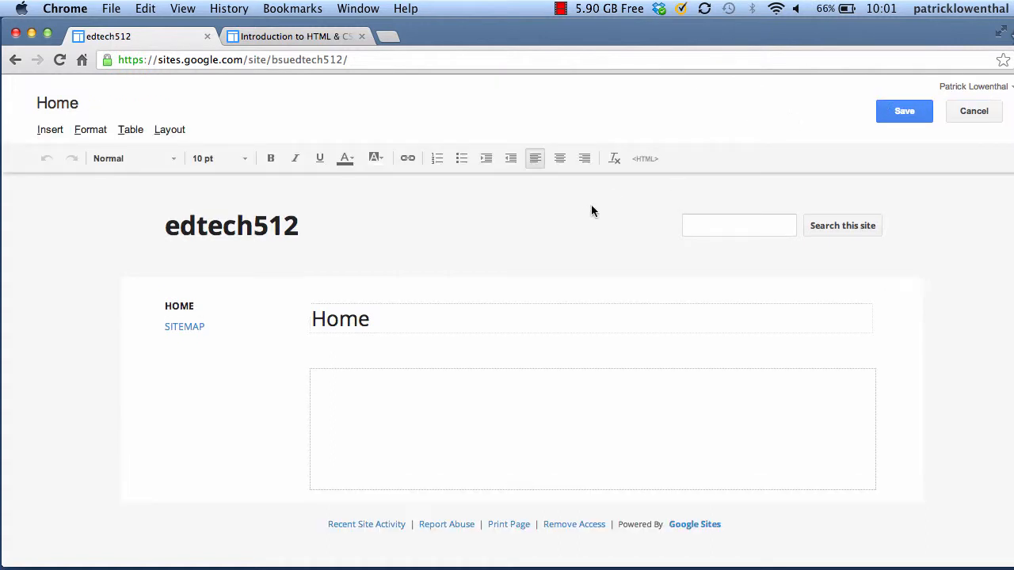
left_click(381, 322)
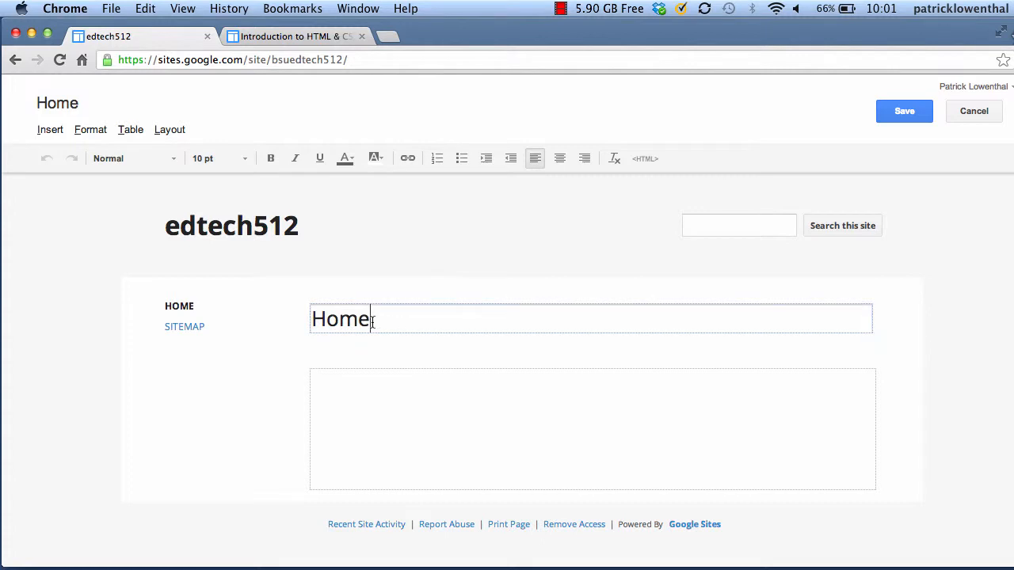
left_click_drag(373, 321, 306, 320)
left_click(393, 407)
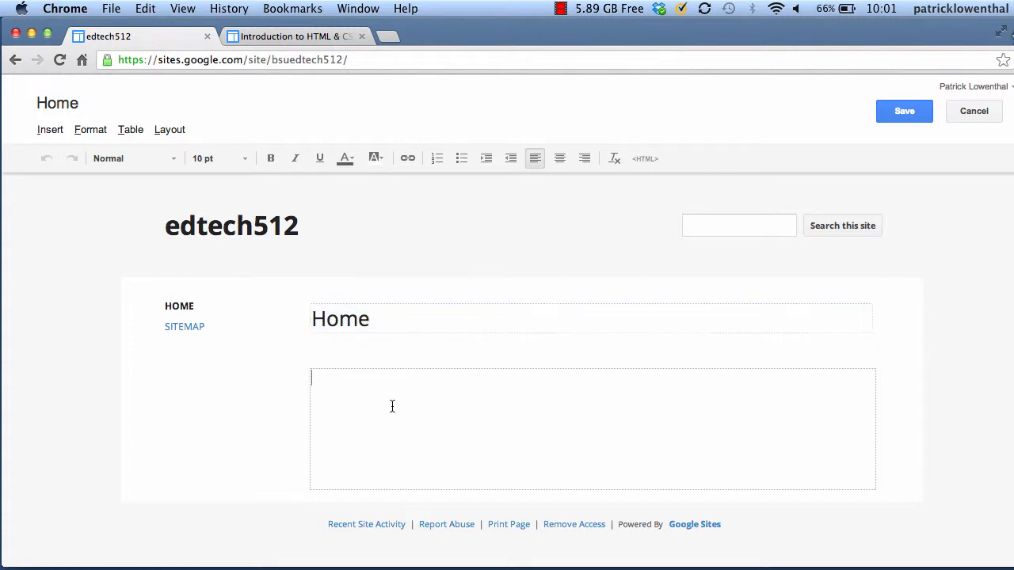
type("Home")
left_click_drag(362, 381, 311, 381)
left_click(272, 158)
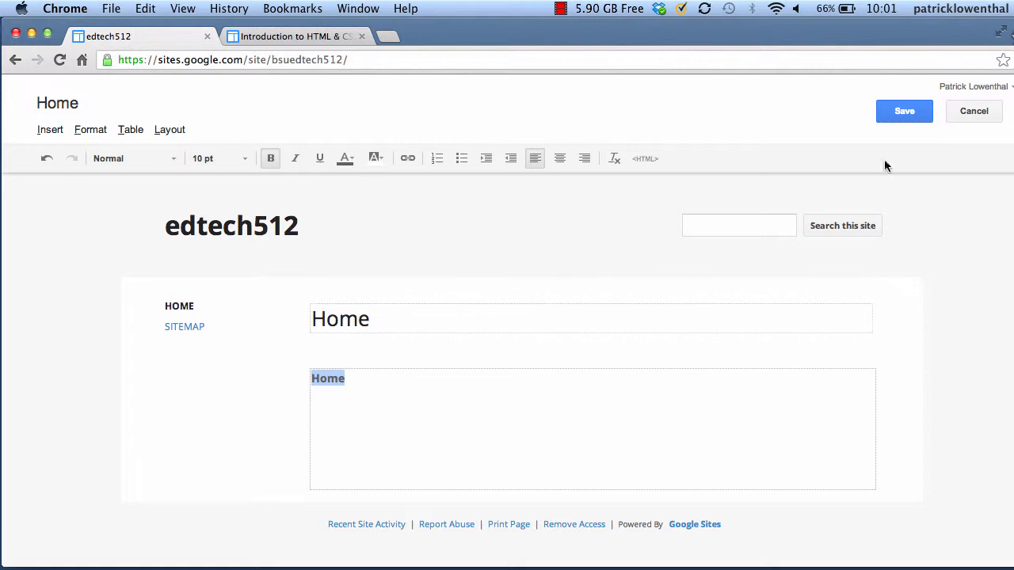
left_click(911, 115)
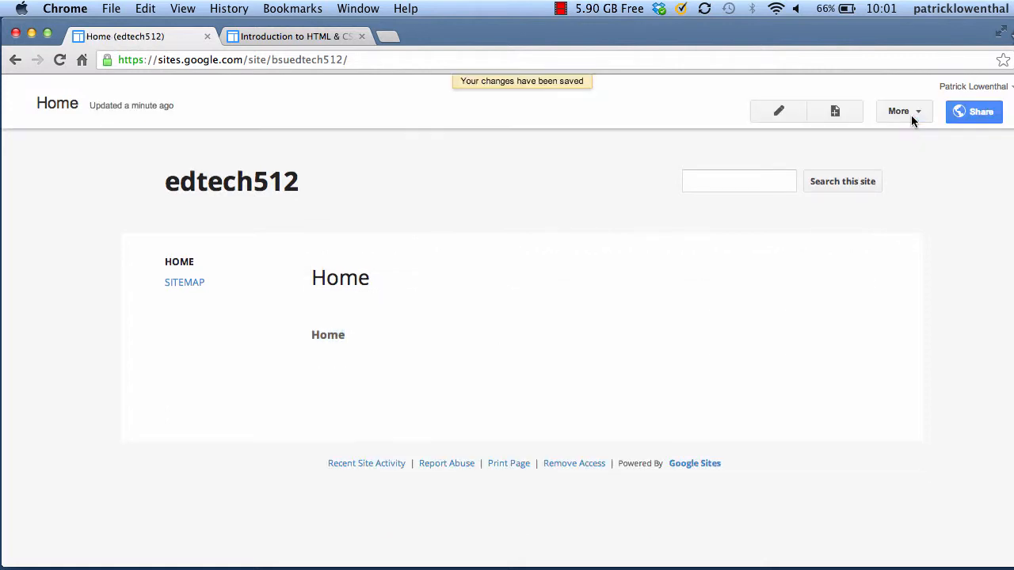
Name a new page 'Design Documents' and keep the Web Page template
left_click(836, 115)
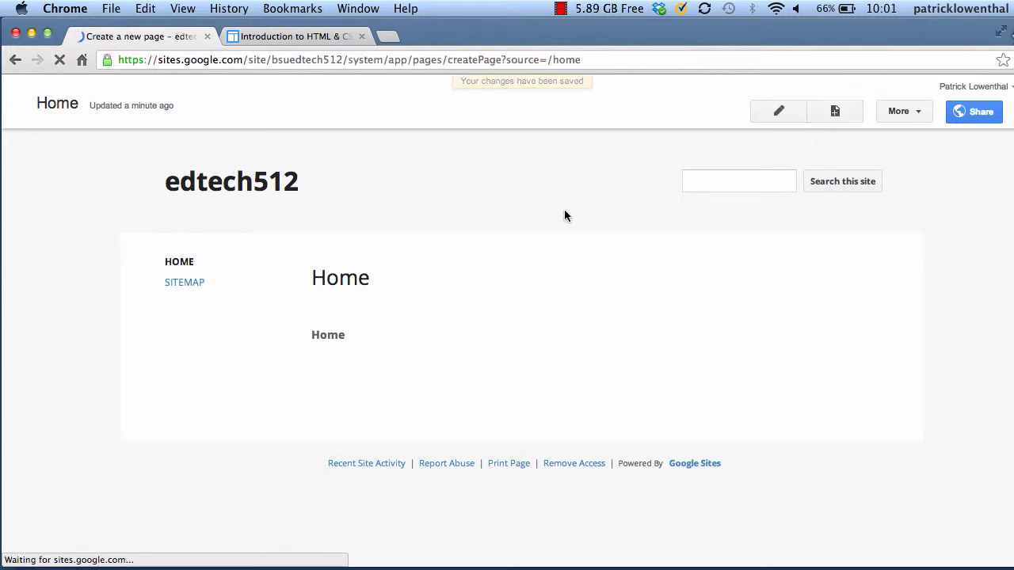
type("Design Documents")
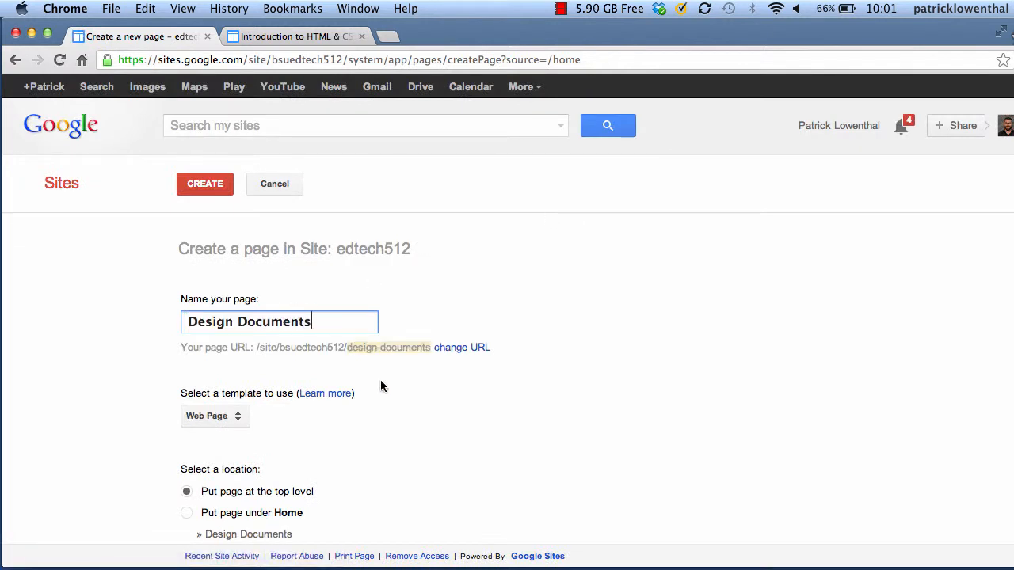
scroll(381, 379, "down", 2)
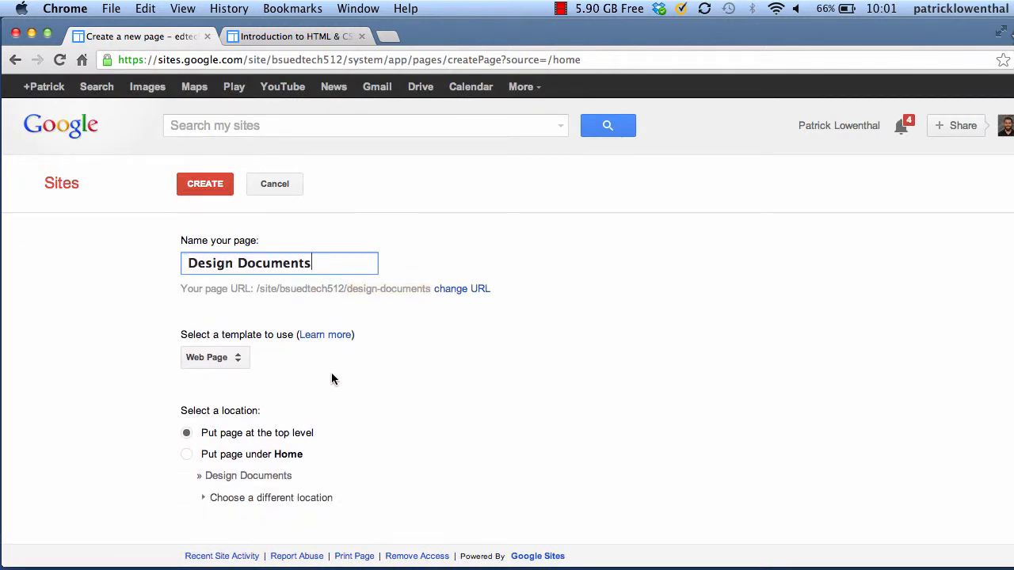
left_click(237, 358)
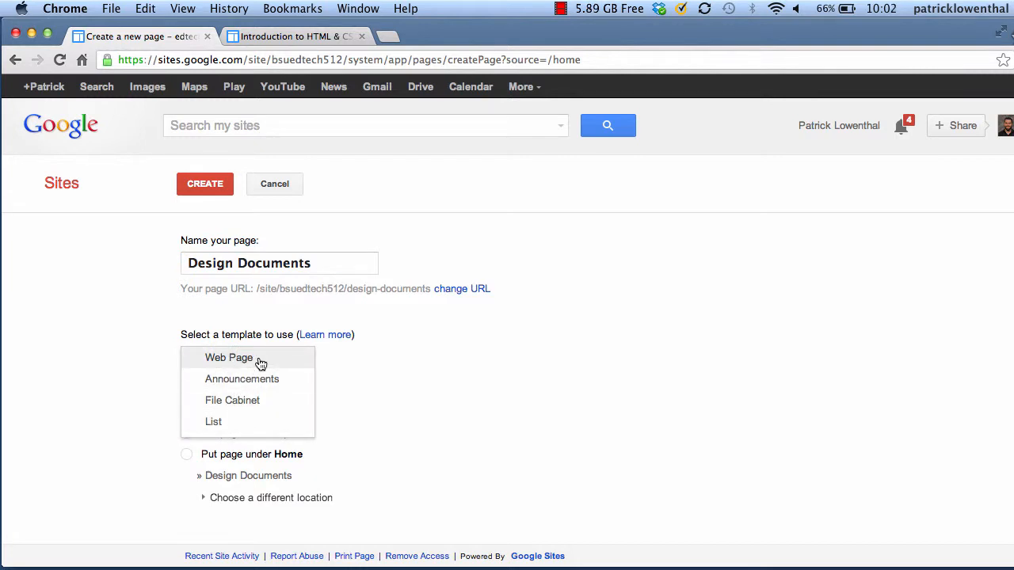
left_click(390, 358)
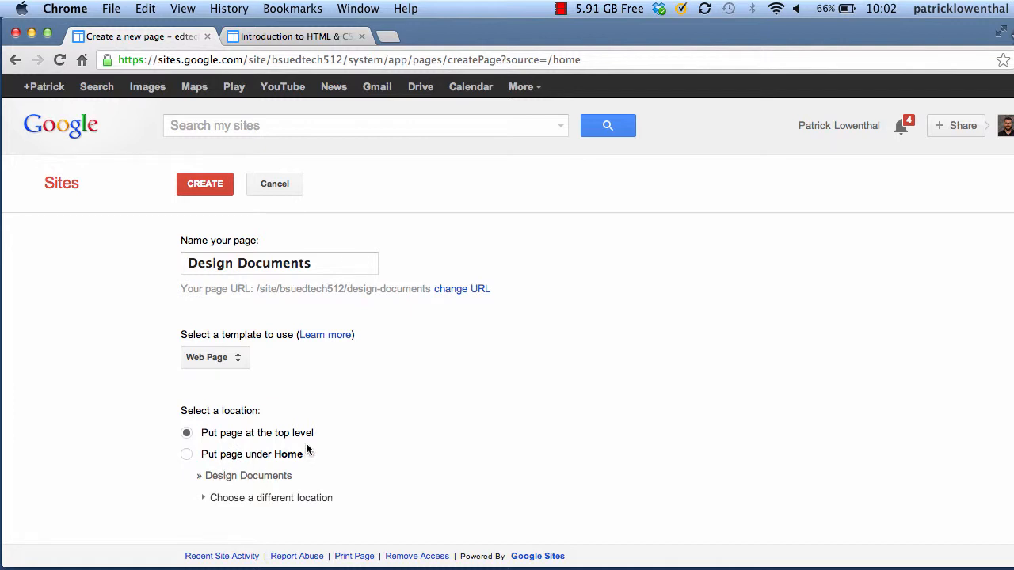
Check the example site's HTML navigation, then create the Design Documents page
left_click(266, 35)
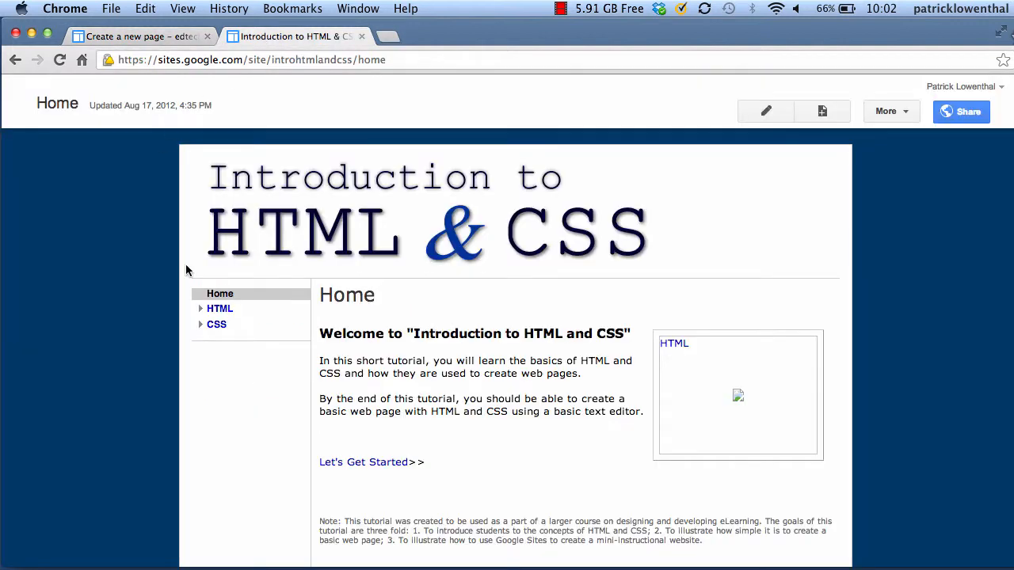
left_click(201, 309)
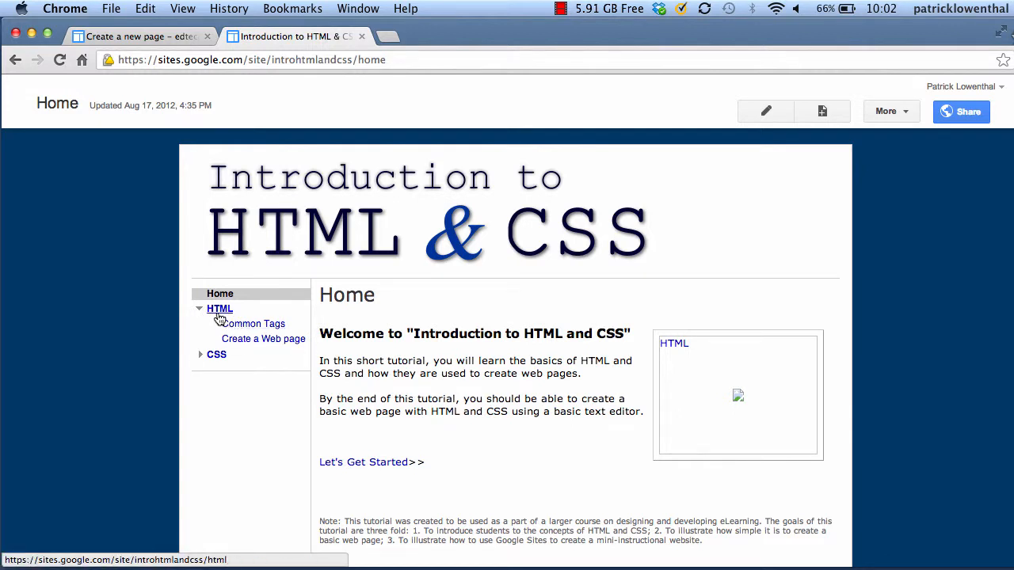
left_click(163, 37)
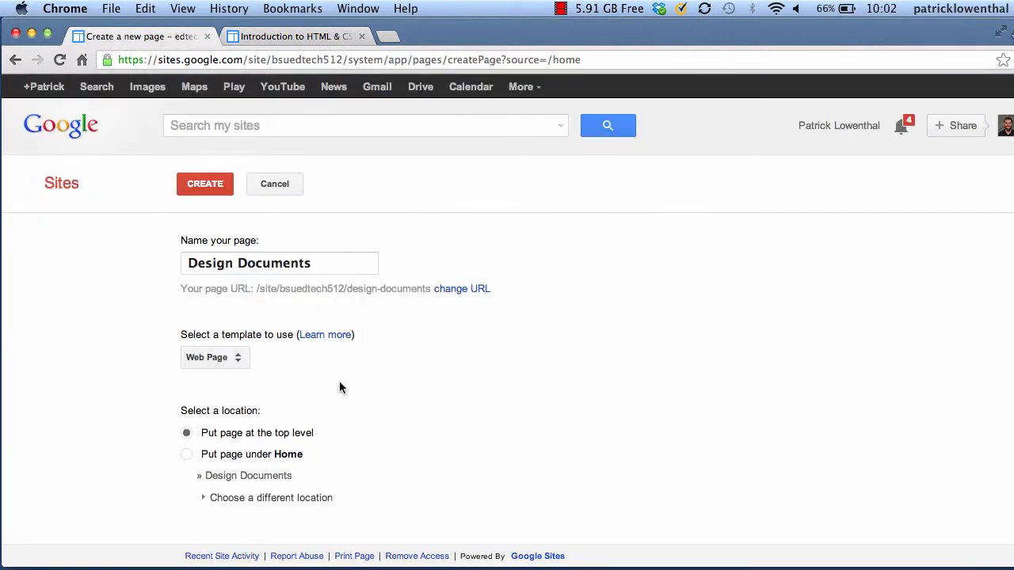
left_click(196, 184)
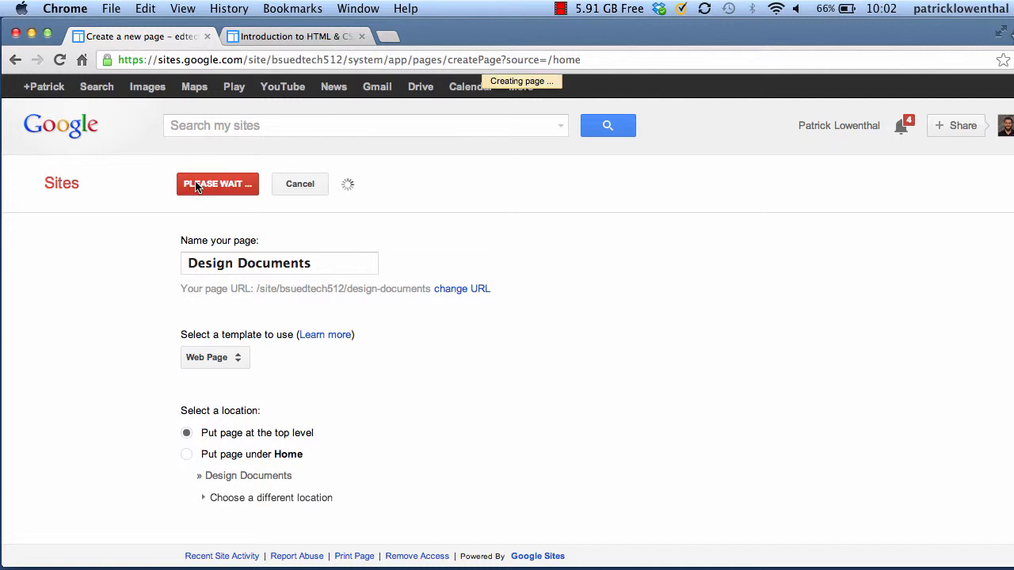
Type 'Design Documents' in the page body, bold it with Cmd+B, and save
type("De")
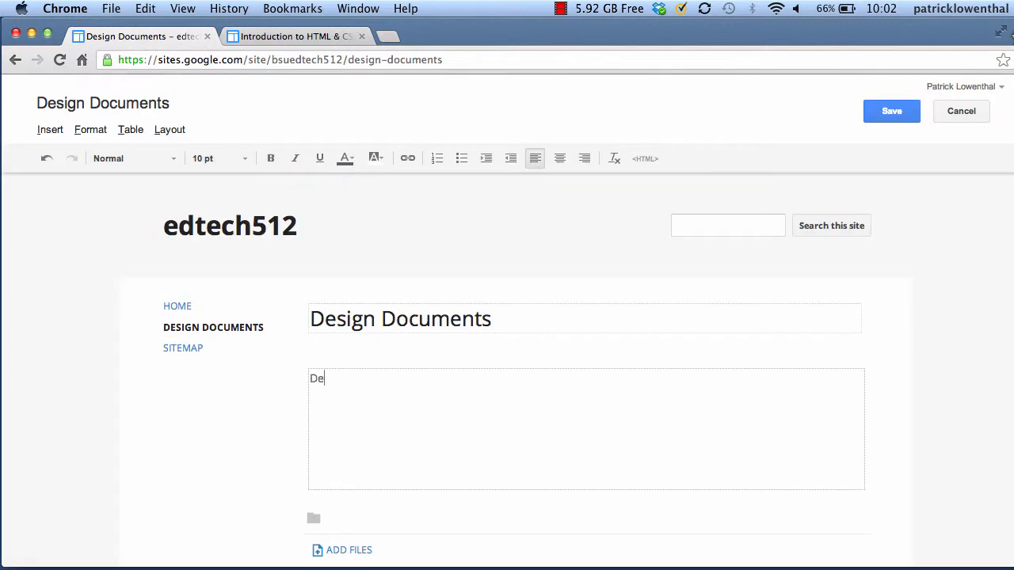
type("sign Documents")
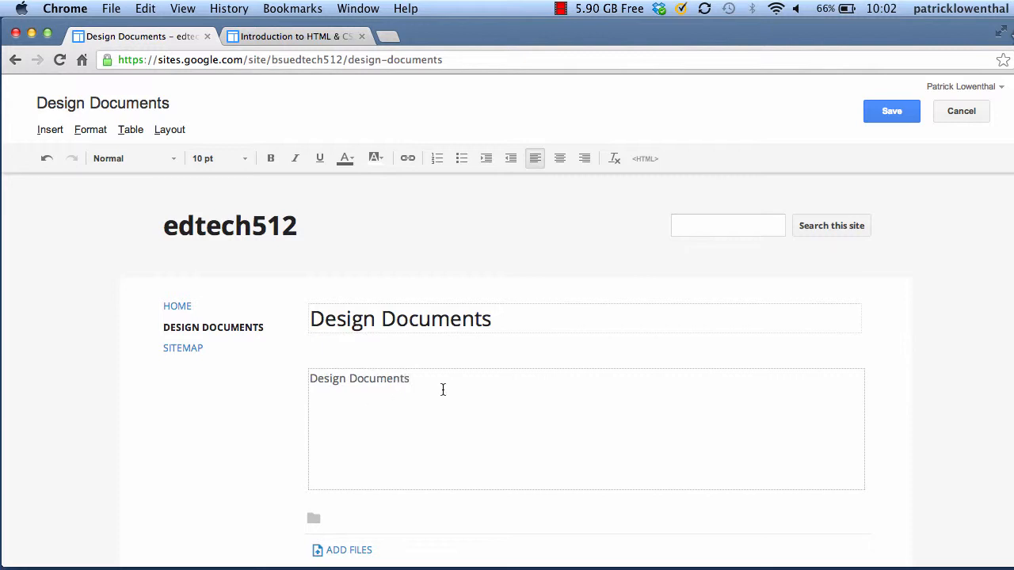
left_click_drag(443, 389, 304, 381)
key("super+b")
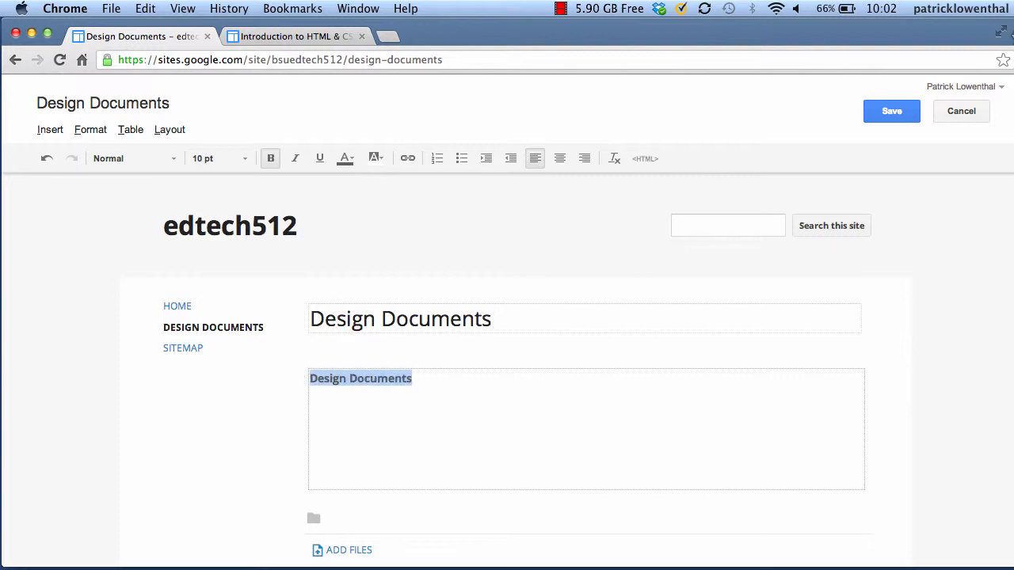
left_click(378, 441)
scroll(396, 454, "down", 3)
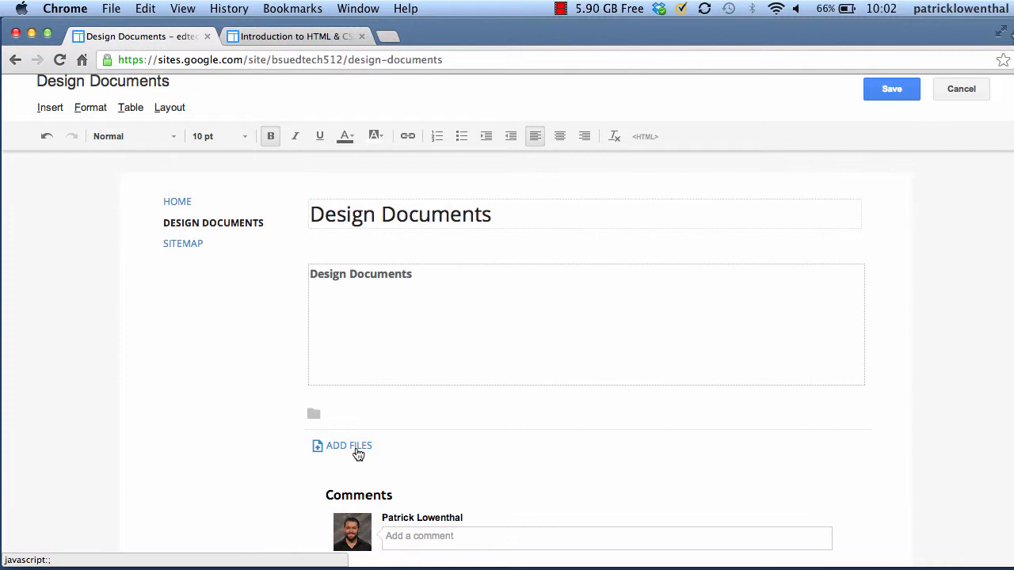
scroll(358, 453, "up", 2)
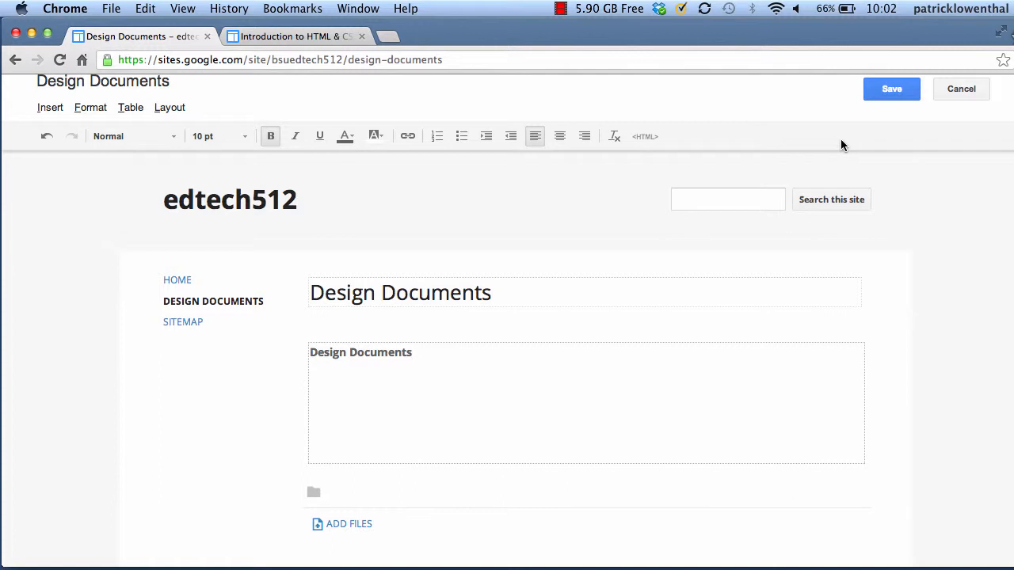
left_click(889, 93)
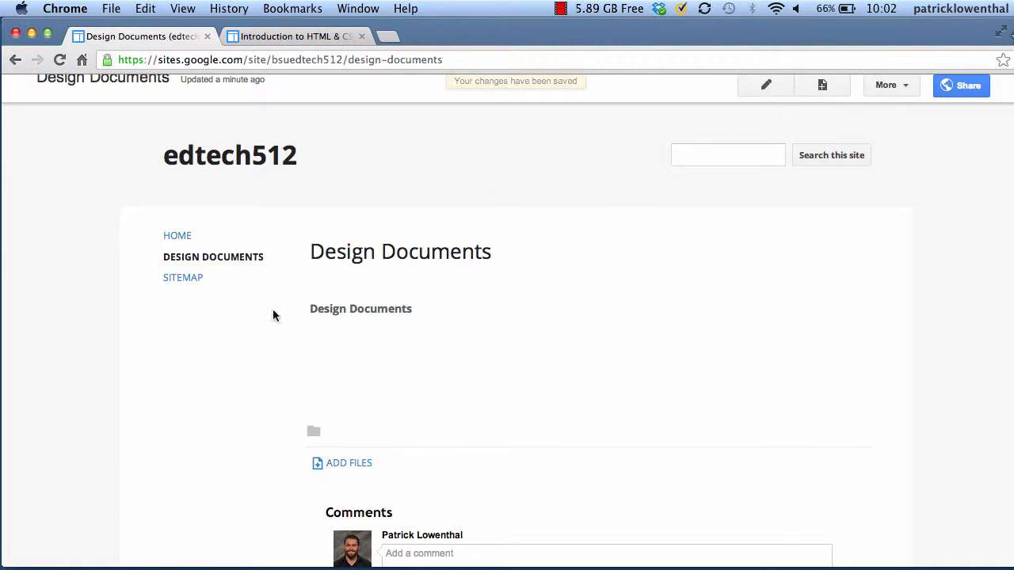
Choose Manage site from the More menu to reach the General settings
scroll(595, 292, "up", 1)
left_click(881, 116)
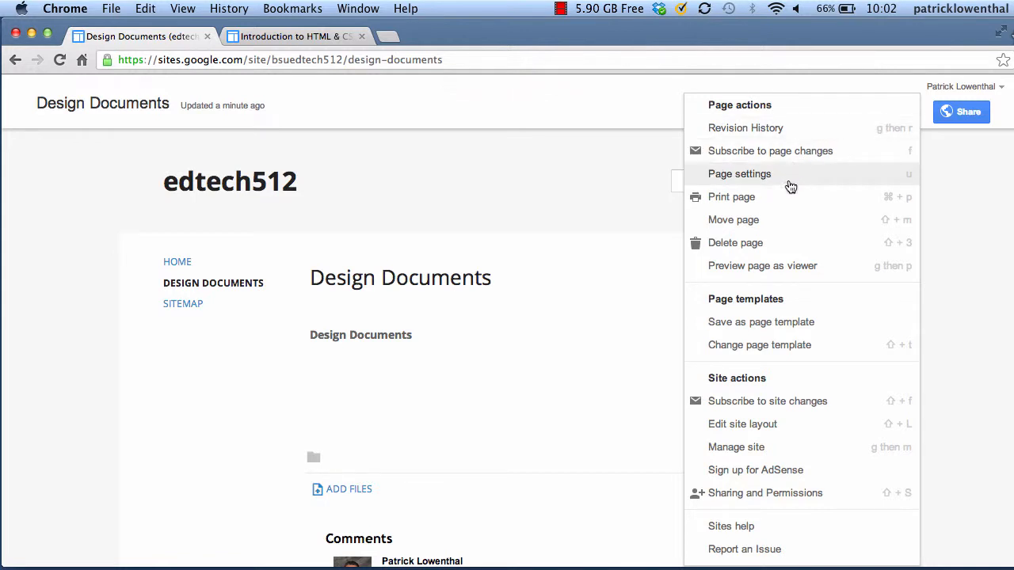
left_click(775, 450)
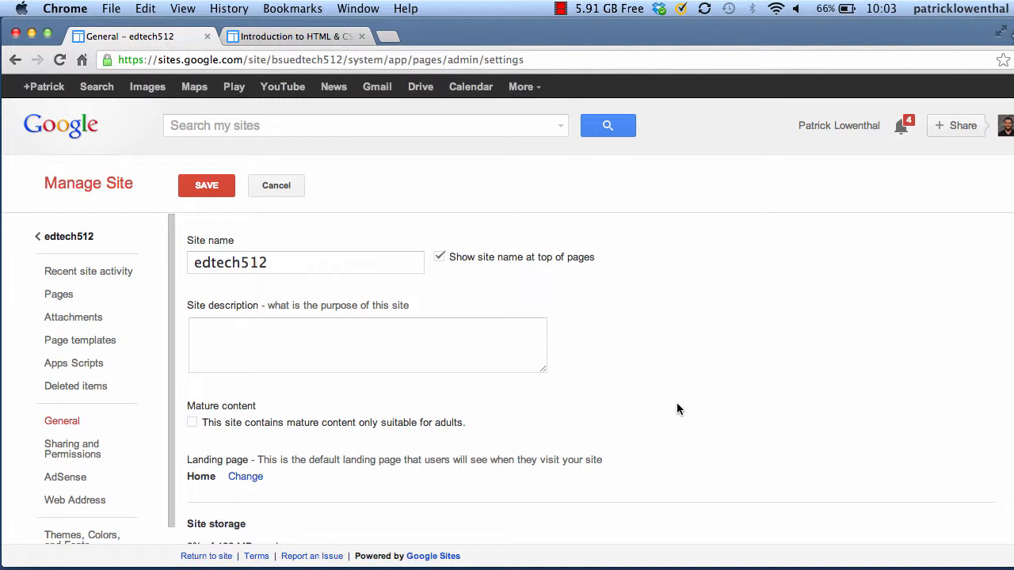
Change 'edtech' in the site name to uppercase 'EDTECH'
scroll(139, 383, "down", 1)
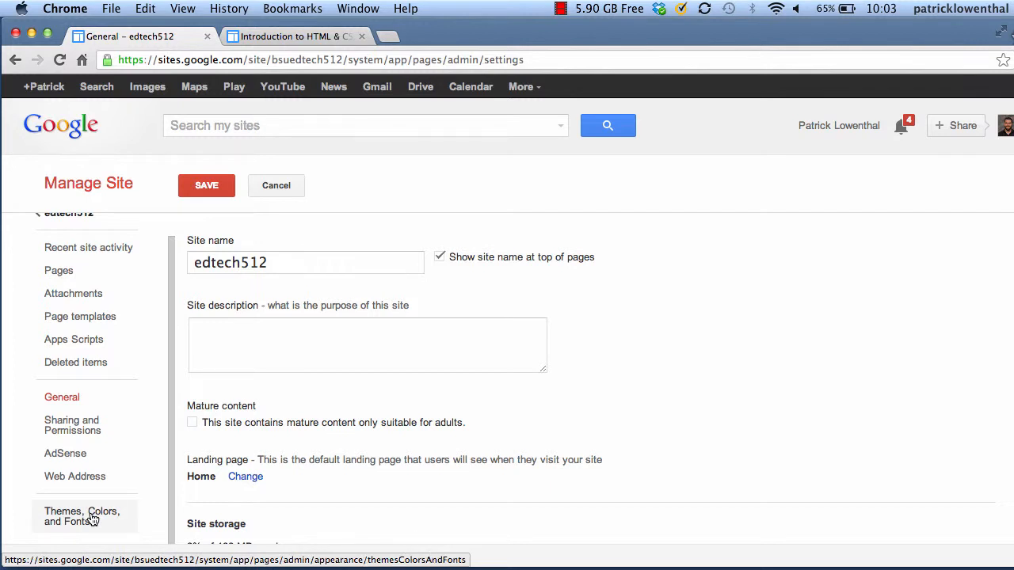
left_click(269, 264)
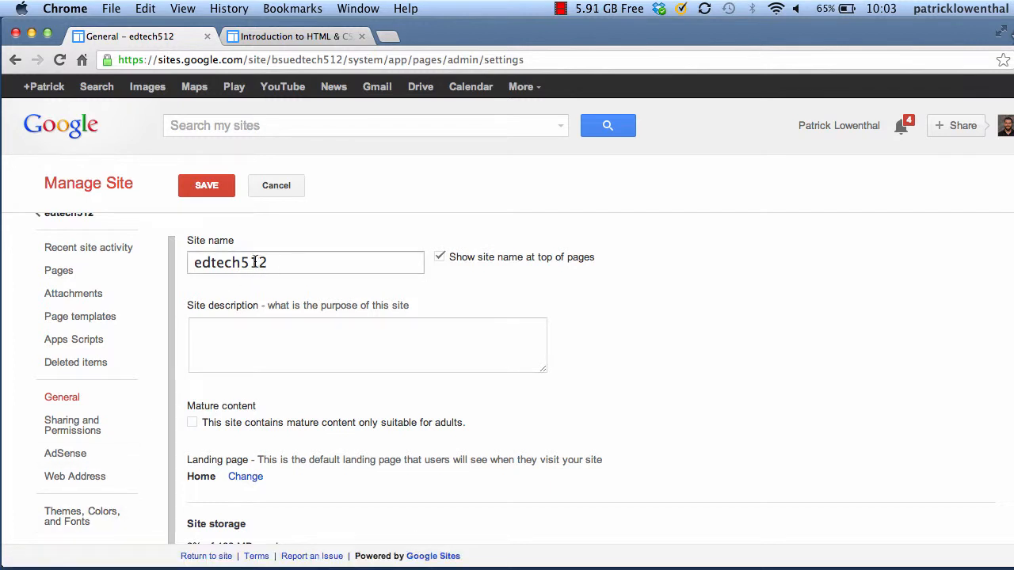
left_click_drag(231, 263, 172, 263)
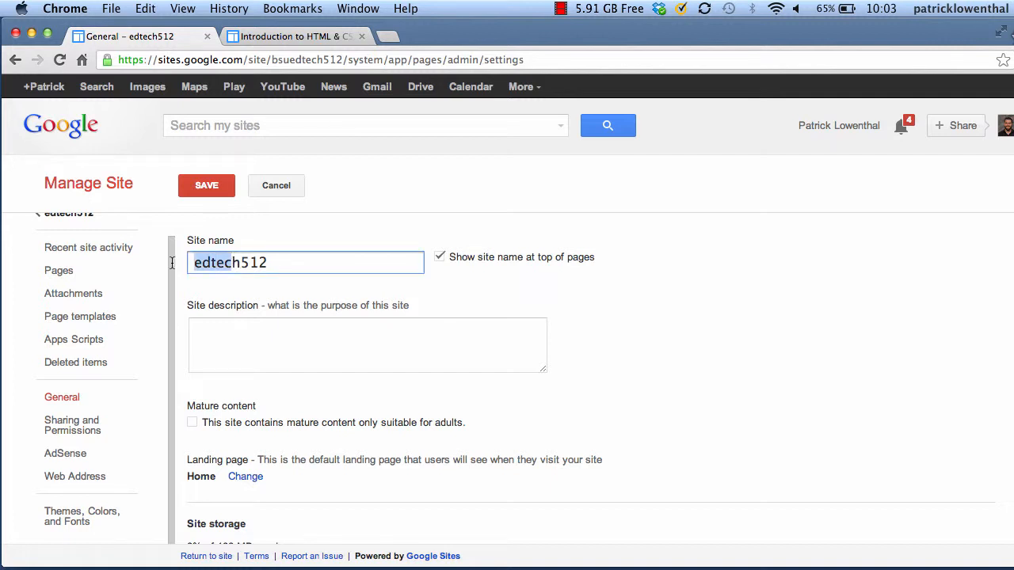
type("EDTECHh512")
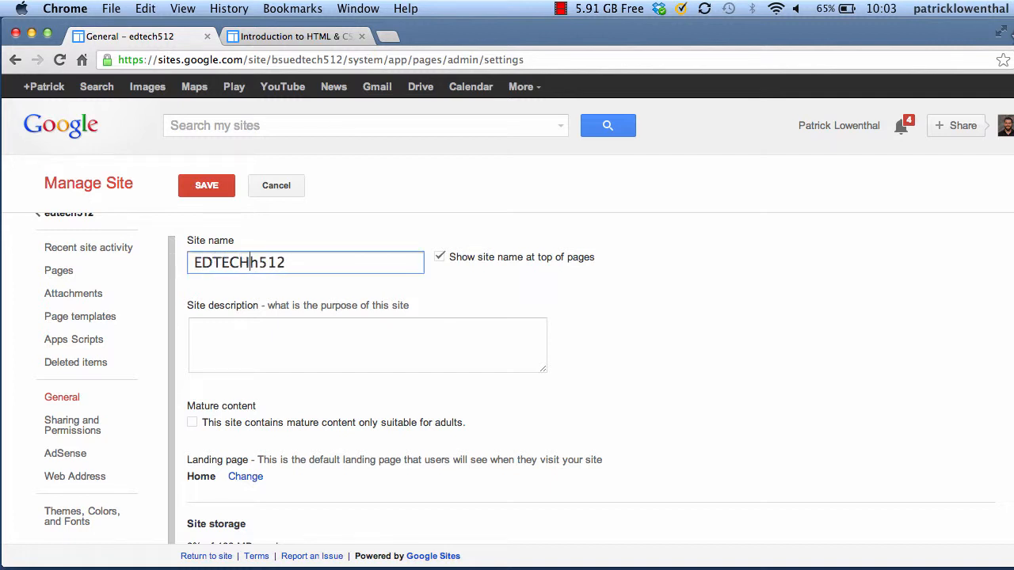
key("Right")
key("BackSpace")
type("H")
Add the site description 'This course is a dedicated page for your final project for EDTECH512'
left_click(314, 341)
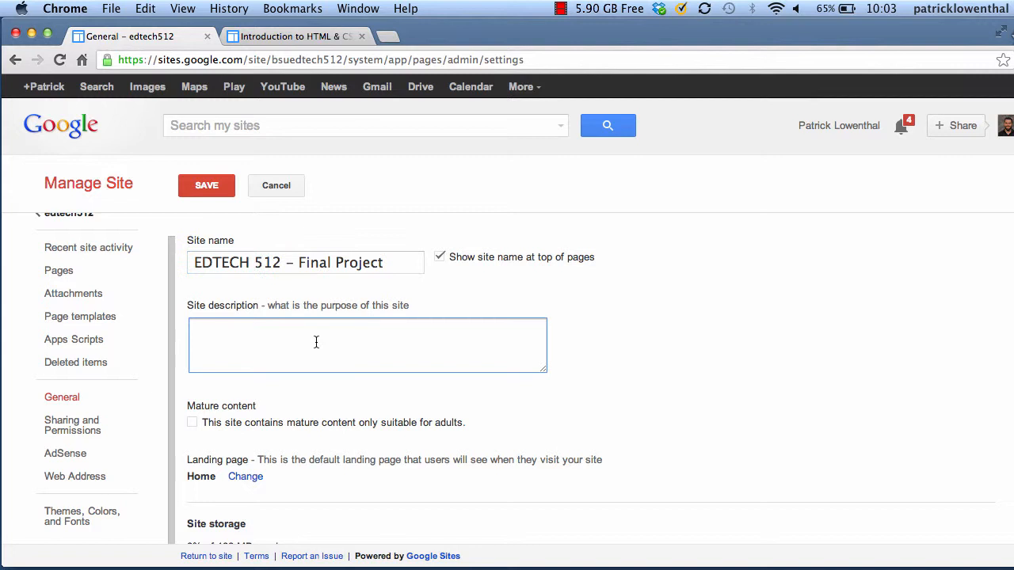
type("This course is a dedicated page for your final project for EDTECH512")
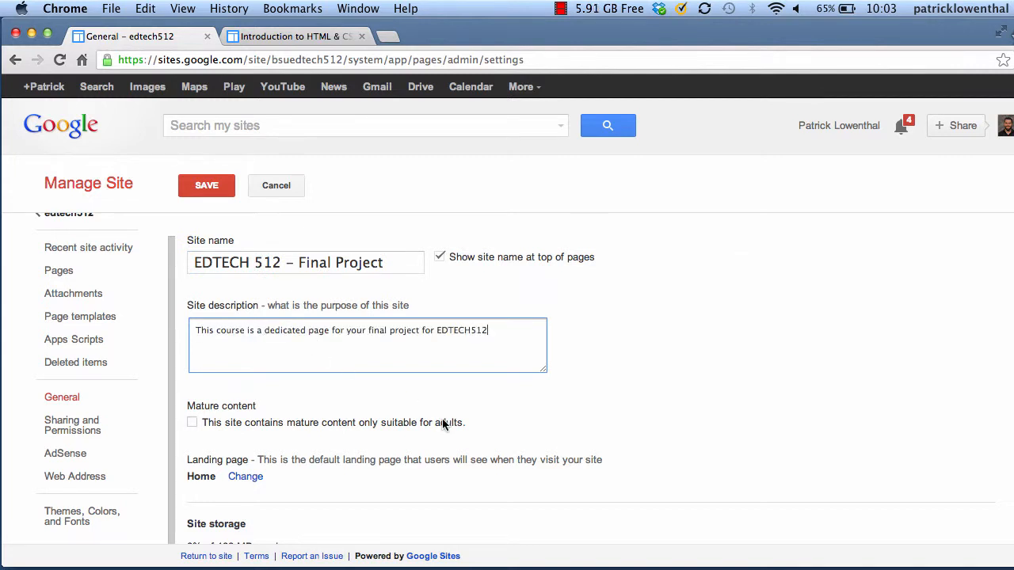
scroll(442, 424, "down", 4)
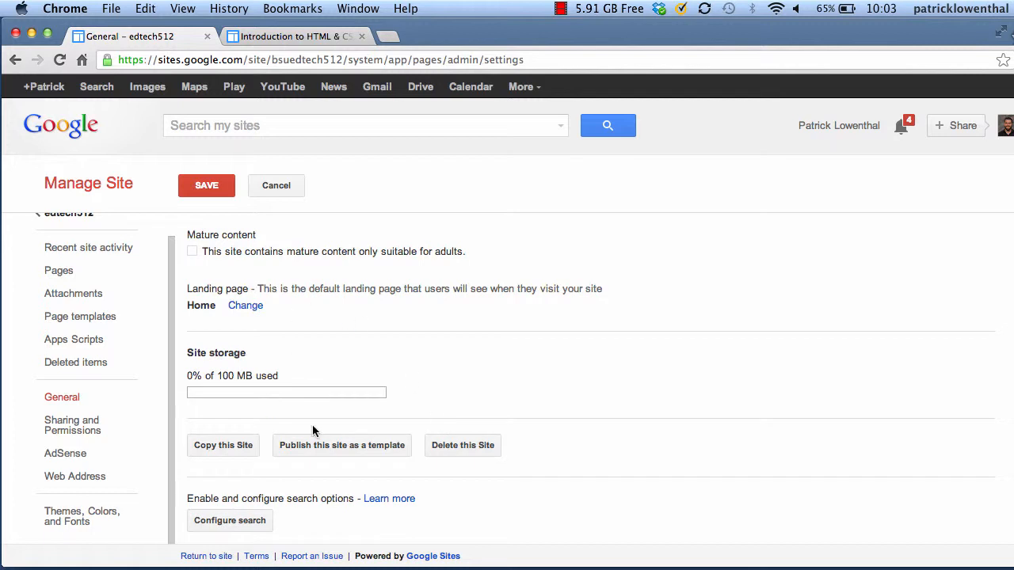
scroll(312, 431, "down", 3)
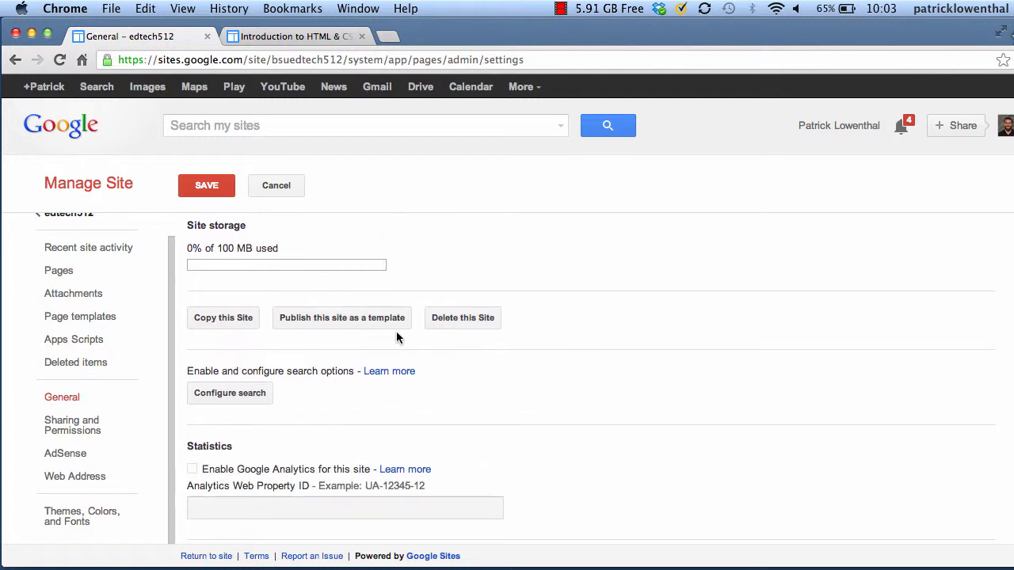
scroll(396, 332, "down", 6)
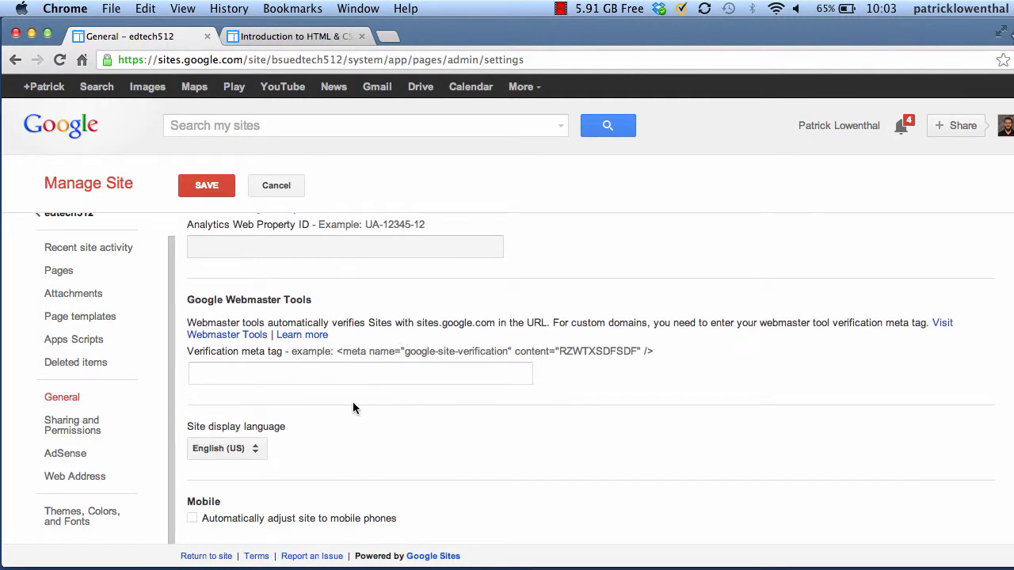
scroll(353, 408, "down", 2)
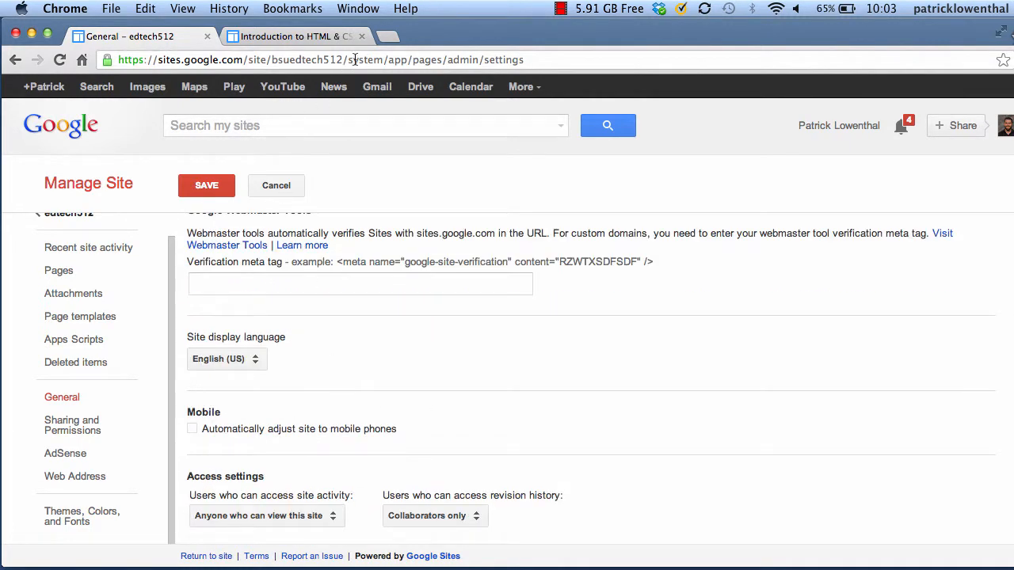
left_click(385, 39)
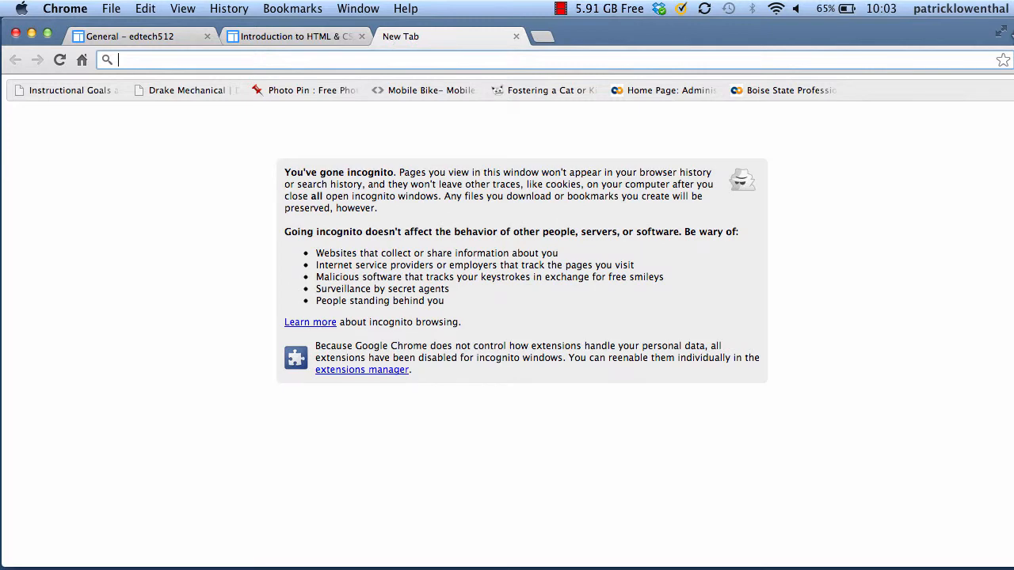
Load the example personal website's address in the new tab, then return to the settings tab
type("alisonlowenthal.")
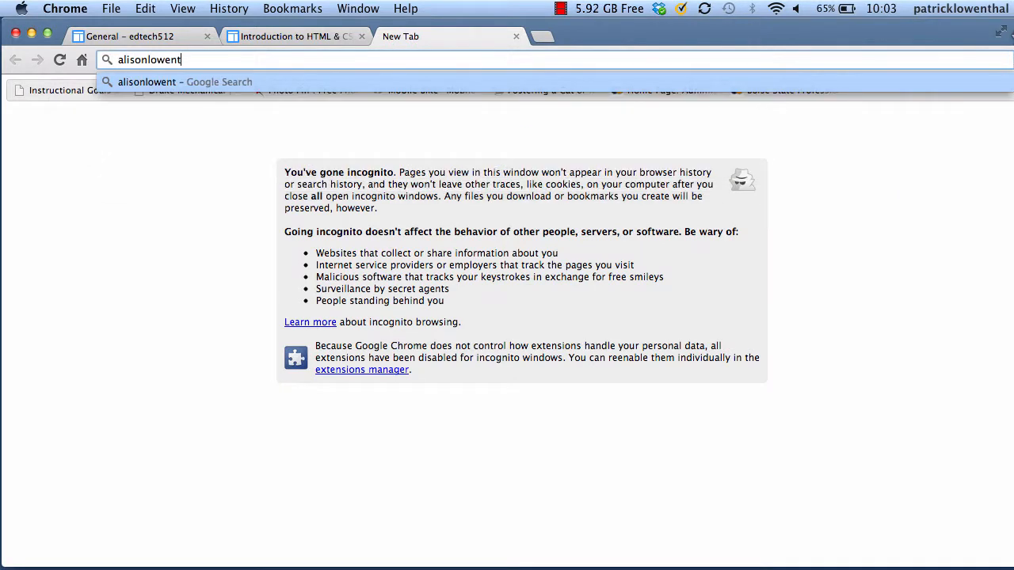
type("com")
key("Return")
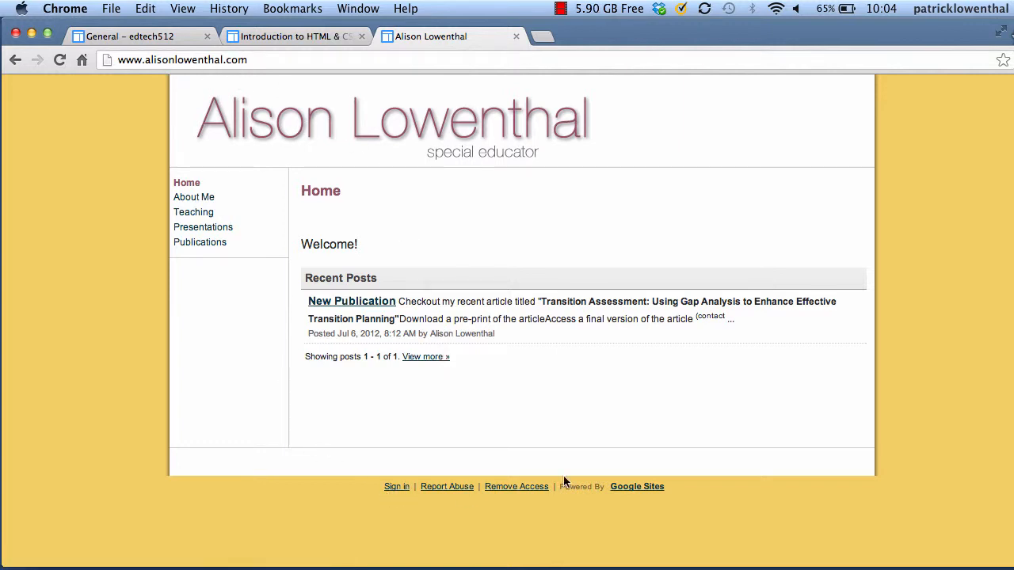
left_click(156, 40)
Save the pending general settings, then open Themes, Colors, and Fonts from the Ski theme
left_click(85, 516)
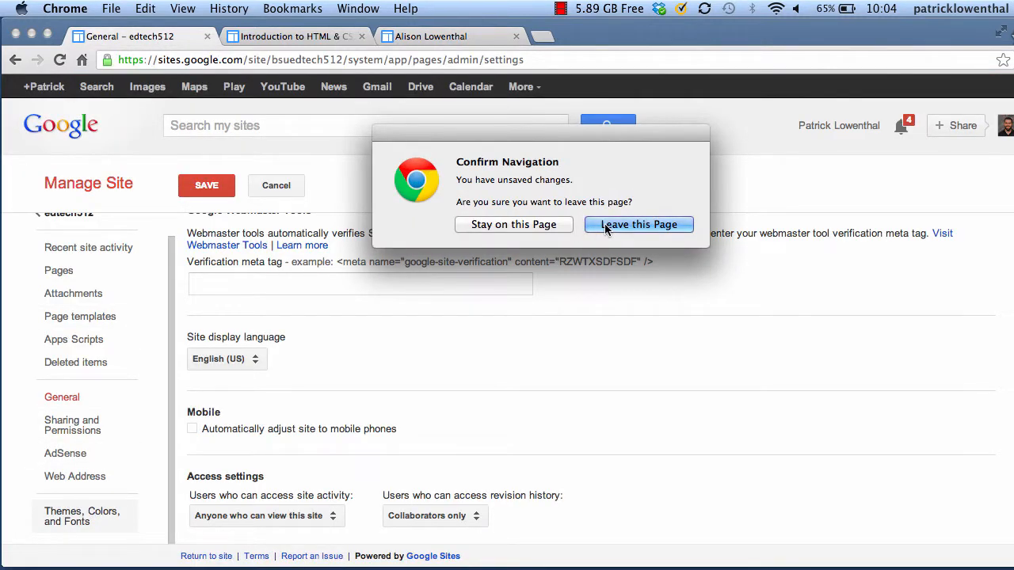
left_click(560, 224)
left_click(221, 187)
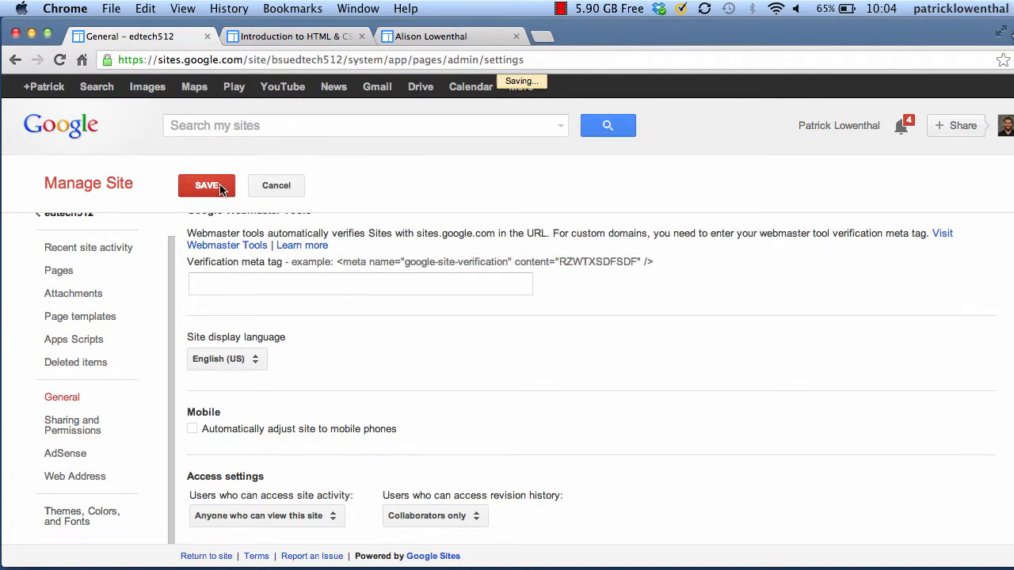
scroll(320, 394, "up", 10)
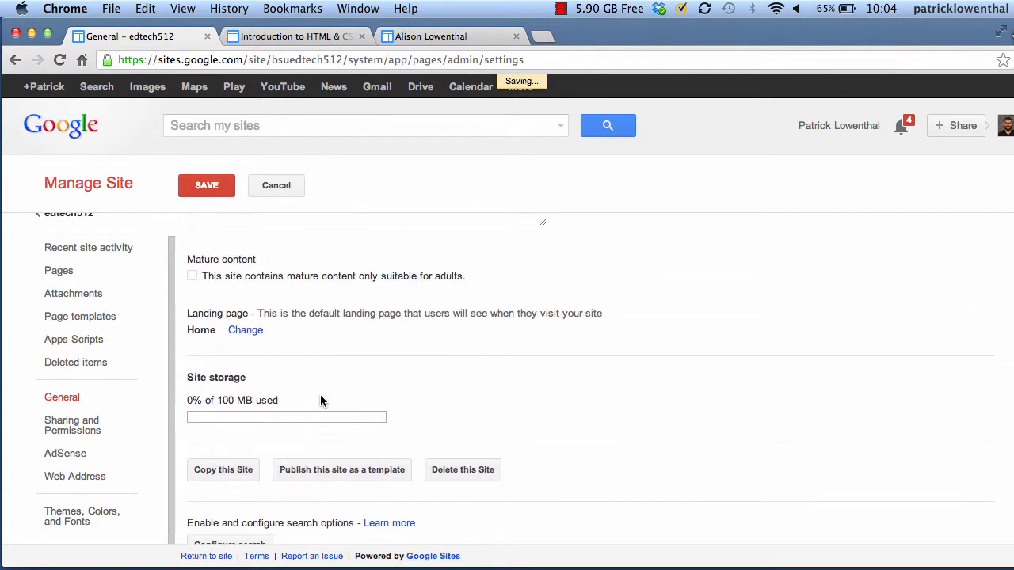
scroll(321, 396, "down", 10)
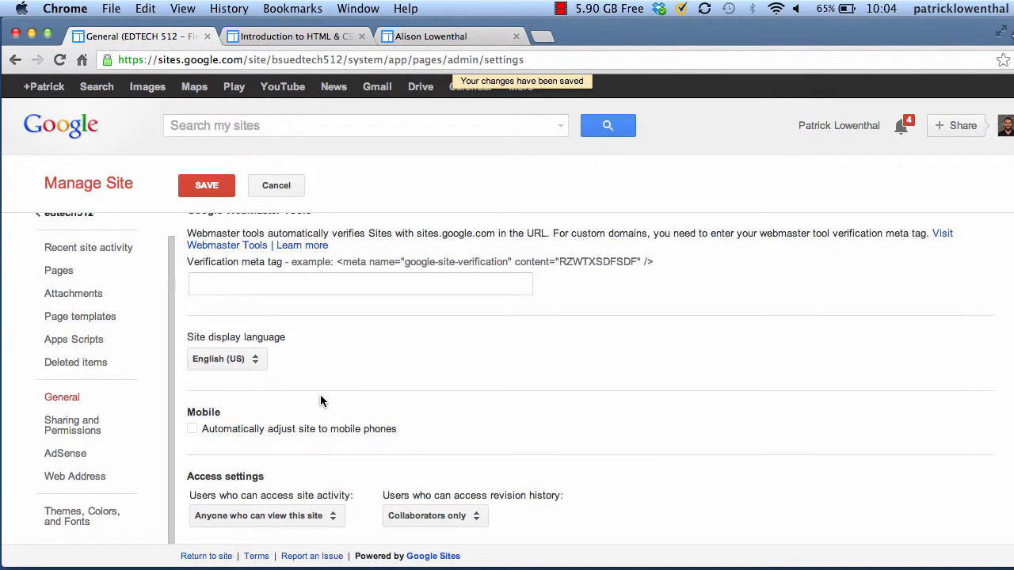
left_click(90, 521)
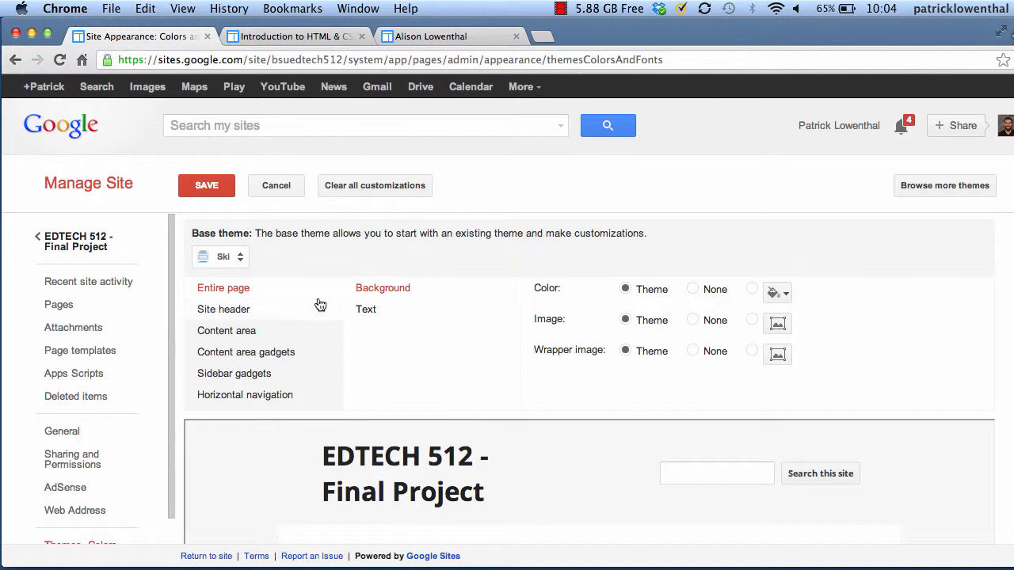
Switch the base theme to Rounders and check the blue header on tan preview
left_click(235, 258)
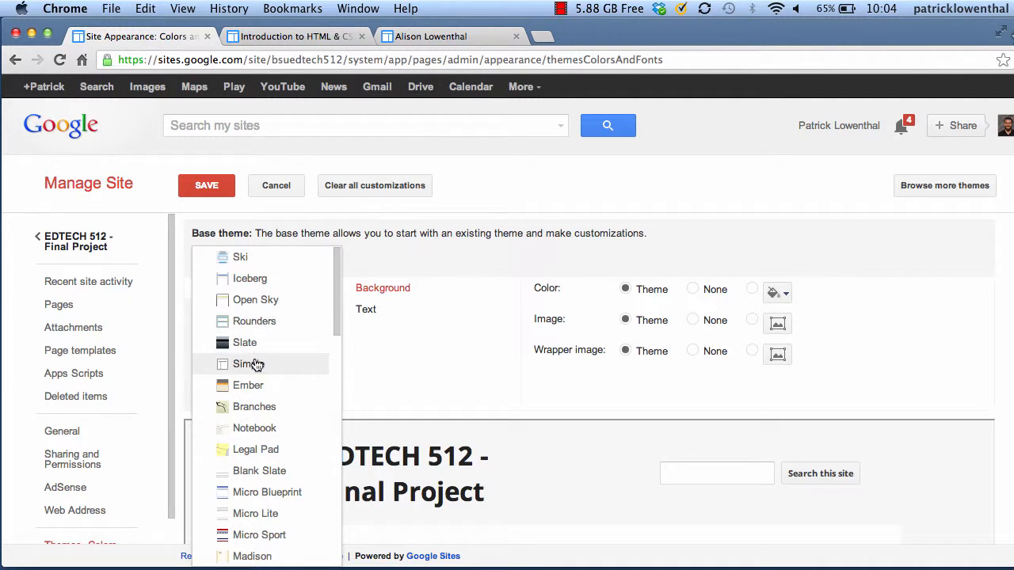
left_click(274, 323)
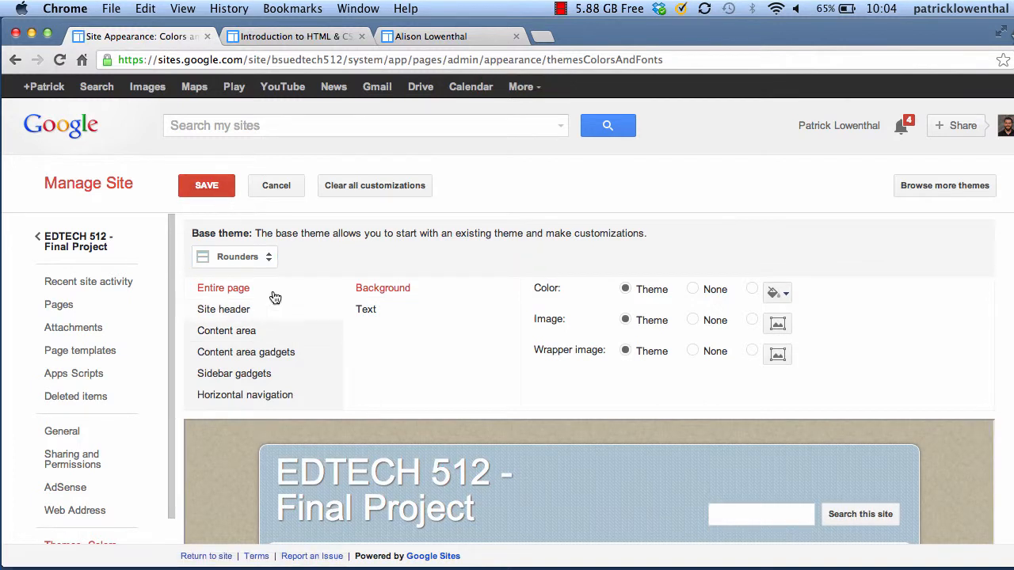
scroll(499, 360, "down", 5)
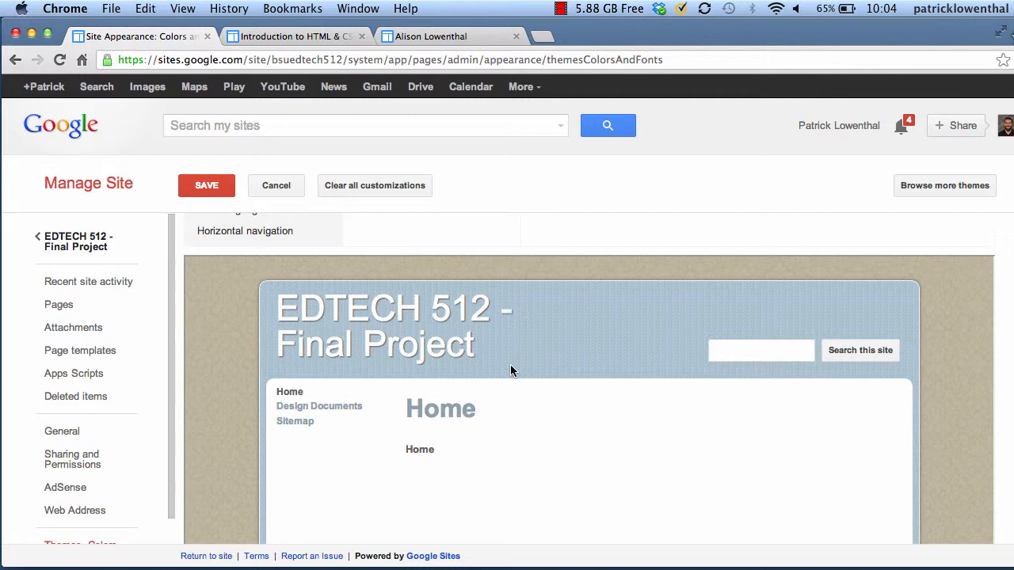
scroll(510, 368, "up", 4)
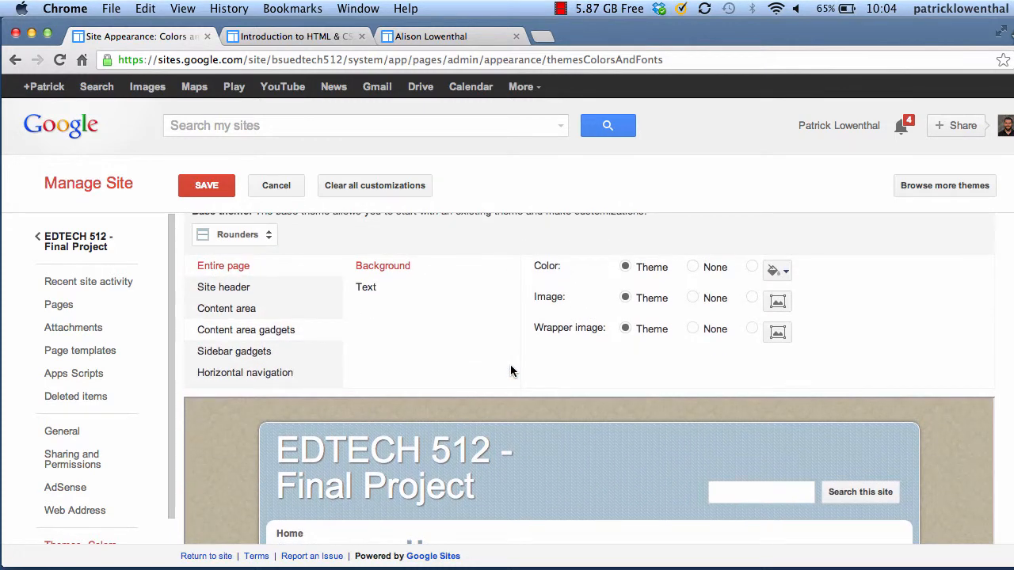
scroll(510, 371, "up", 1)
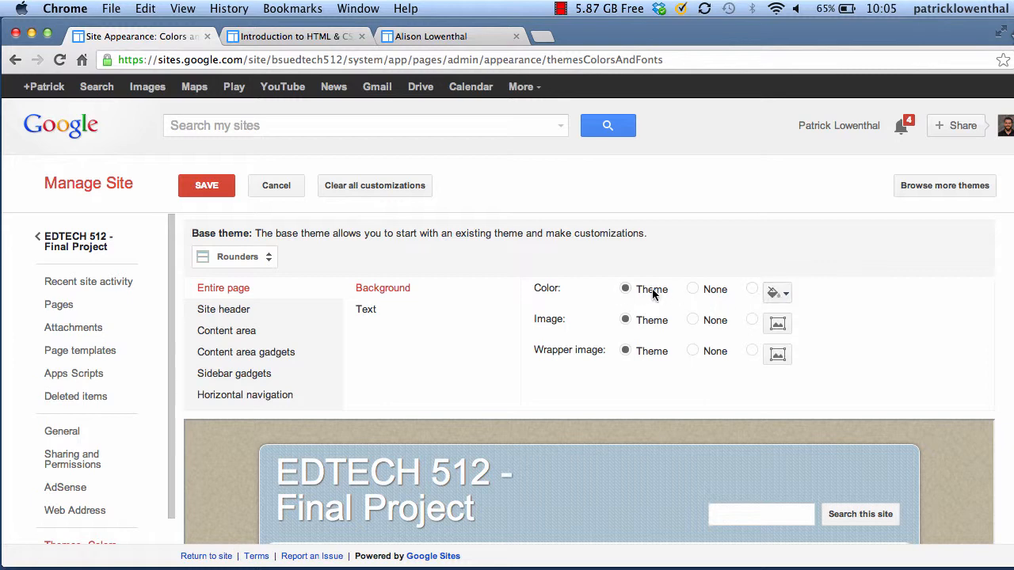
Set the entire page background to dark navy blue instead of dark purple
left_click(777, 292)
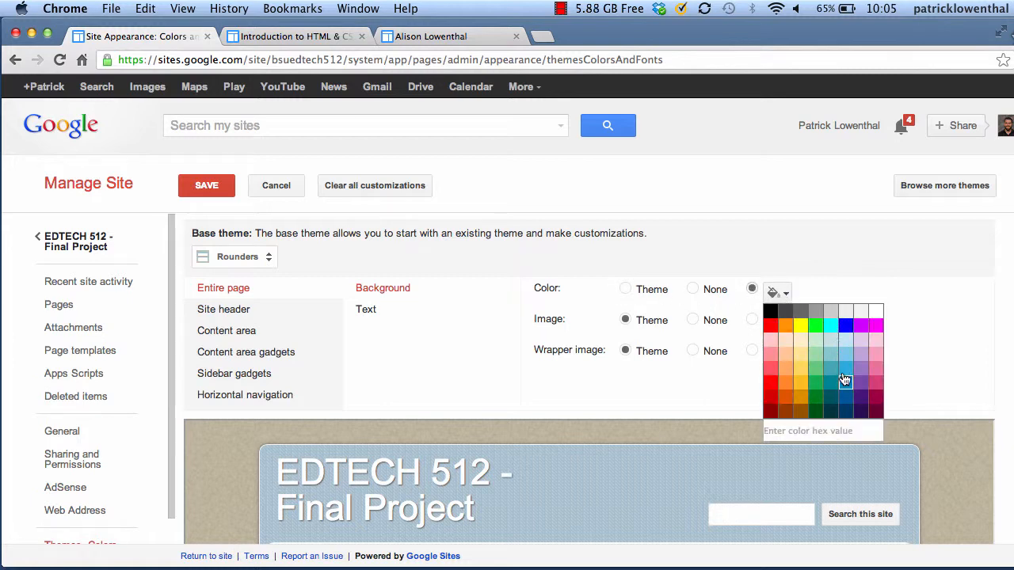
left_click(860, 412)
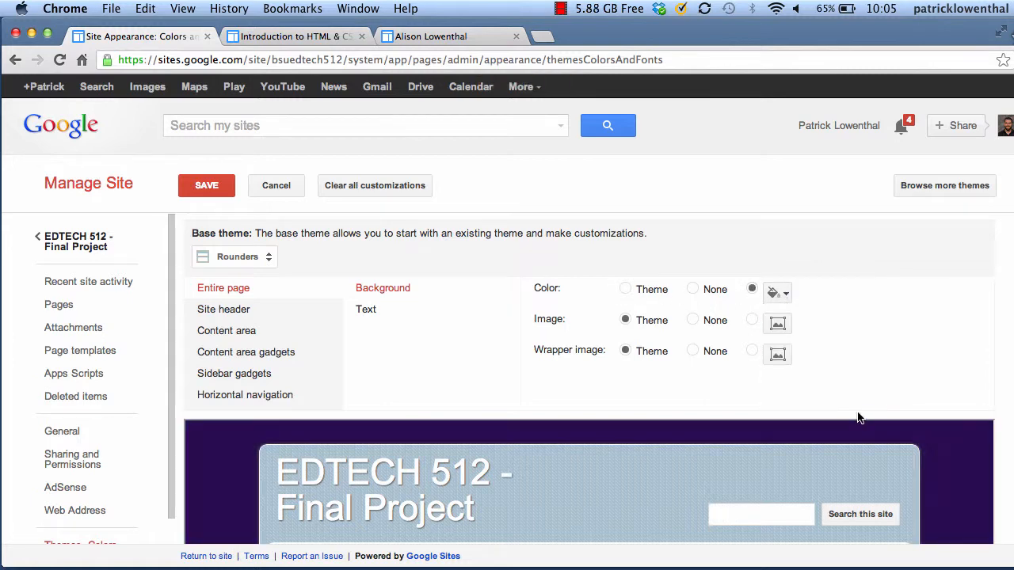
left_click(776, 293)
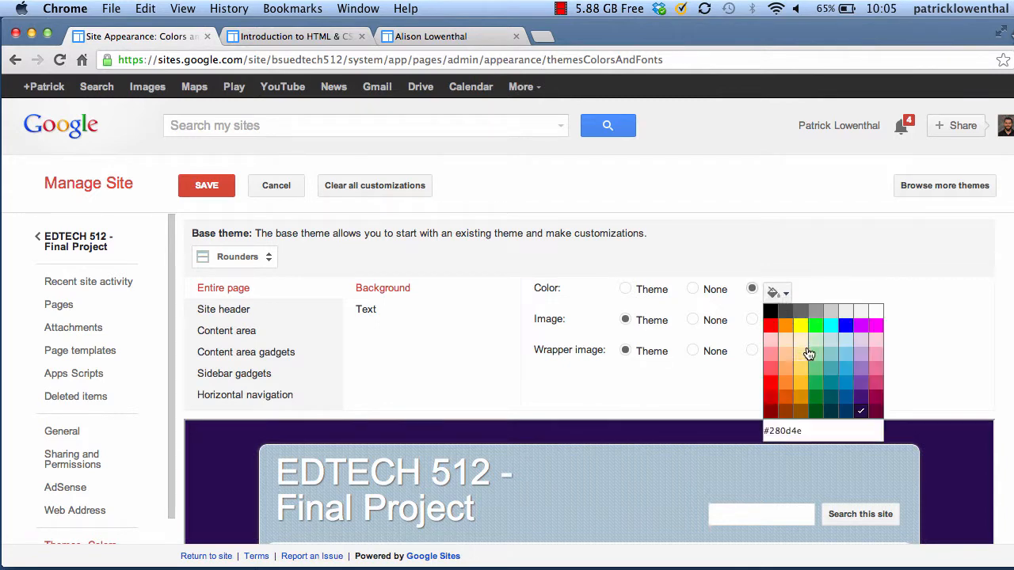
left_click(853, 411)
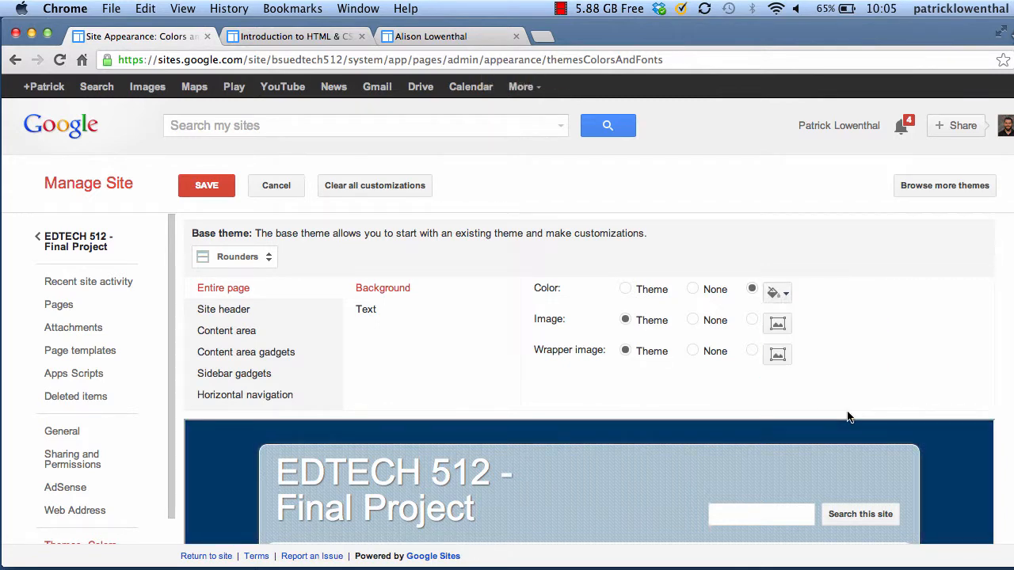
scroll(829, 366, "down", 3)
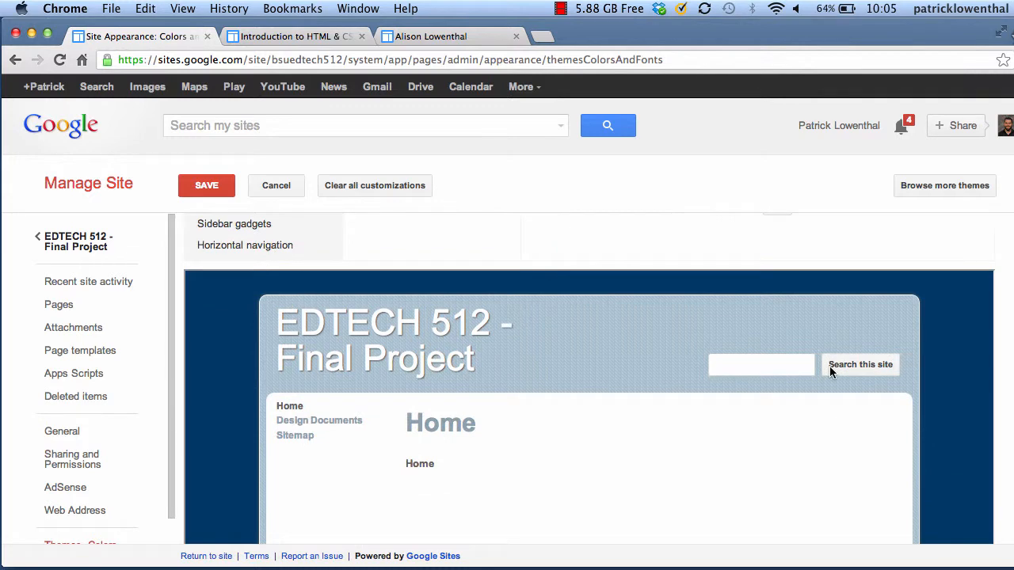
scroll(829, 366, "up", 3)
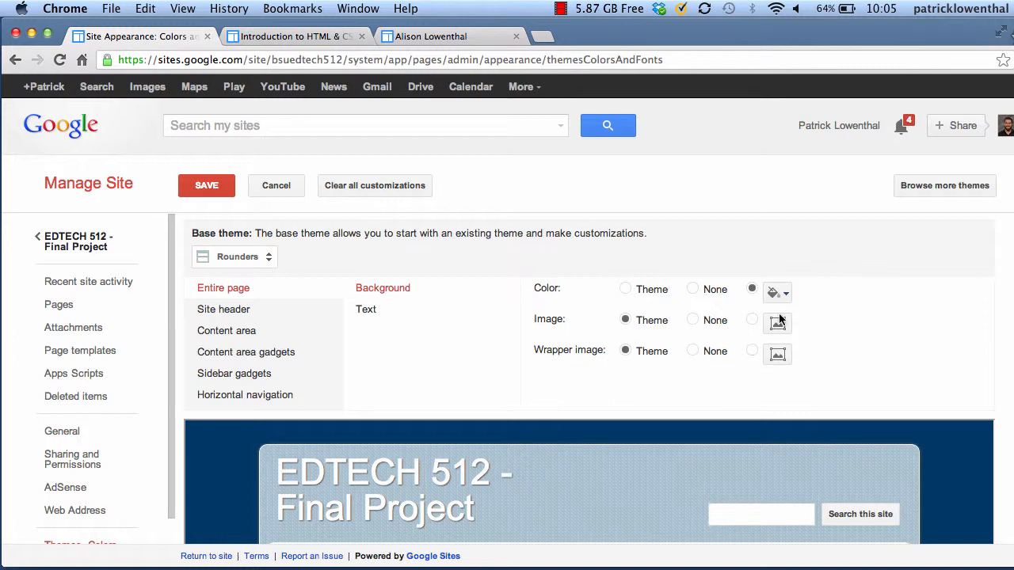
Try 12 pt and then 10 pt as the entire page text size
left_click(393, 318)
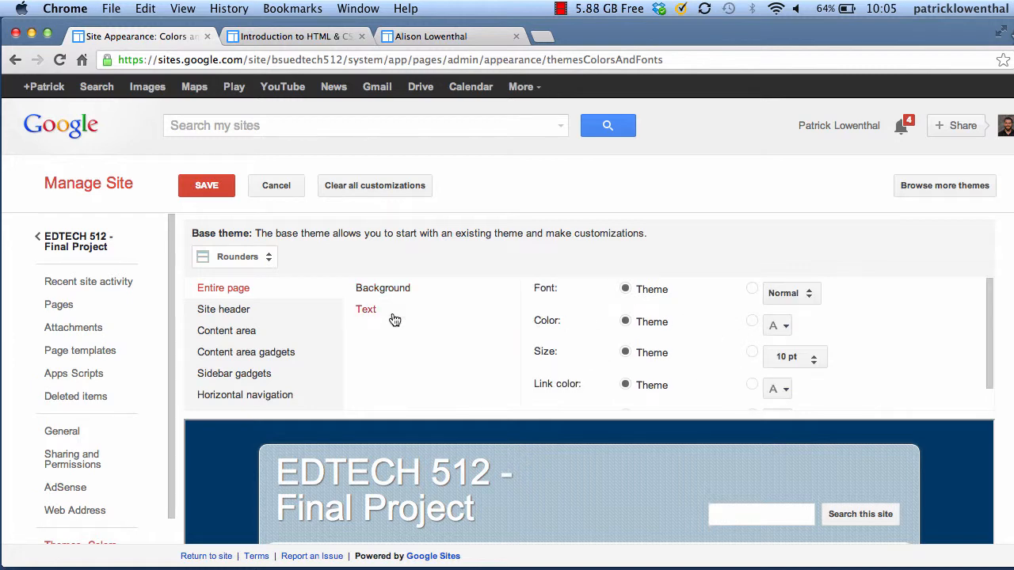
scroll(397, 321, "down", 6)
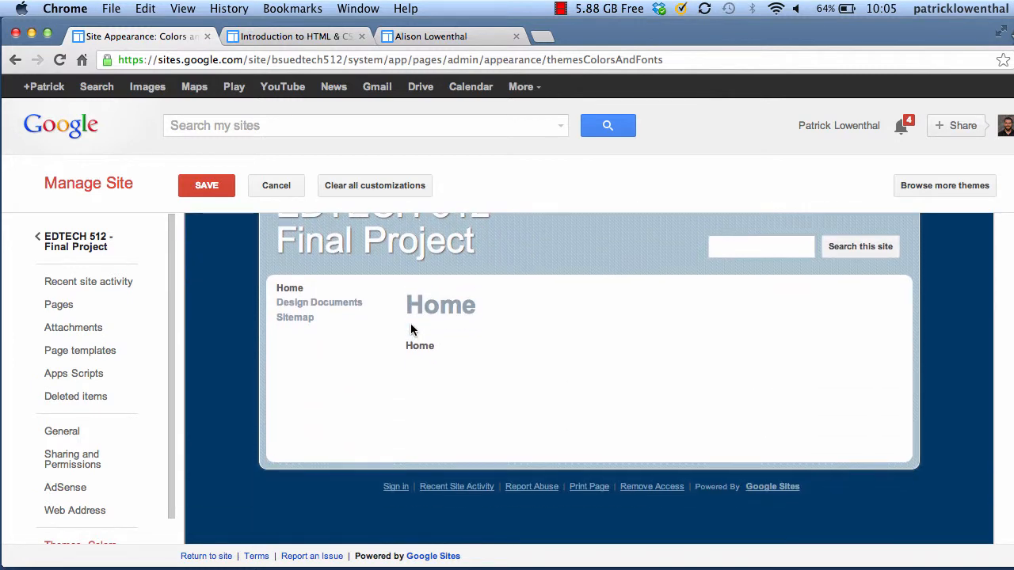
scroll(411, 330, "up", 5)
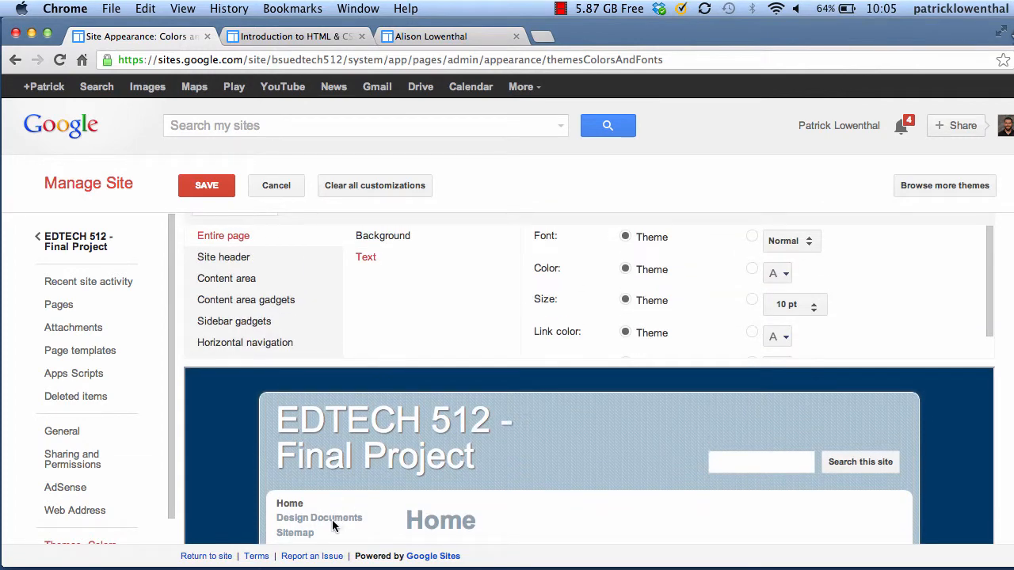
left_click(812, 309)
left_click(809, 325)
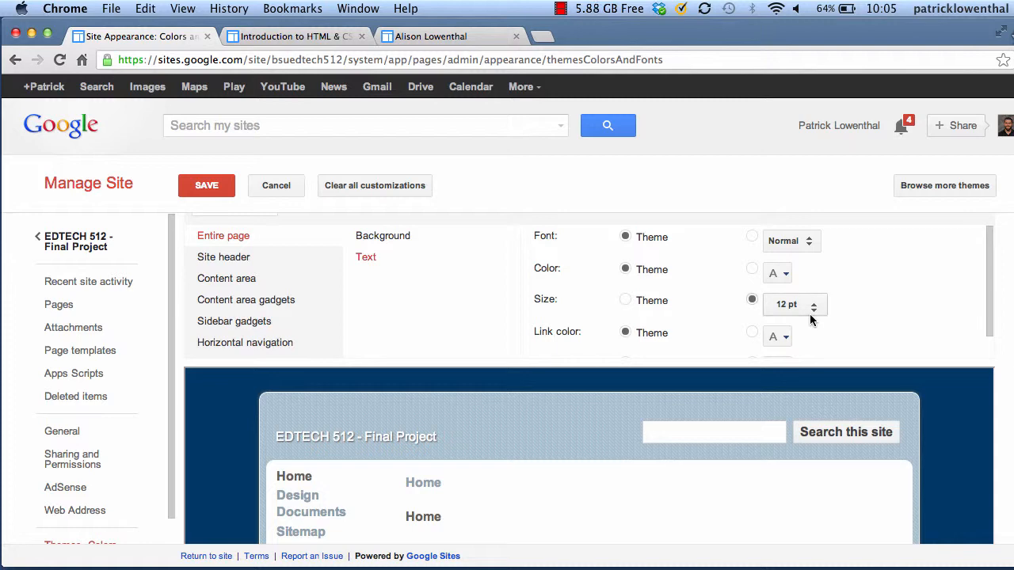
left_click(813, 310)
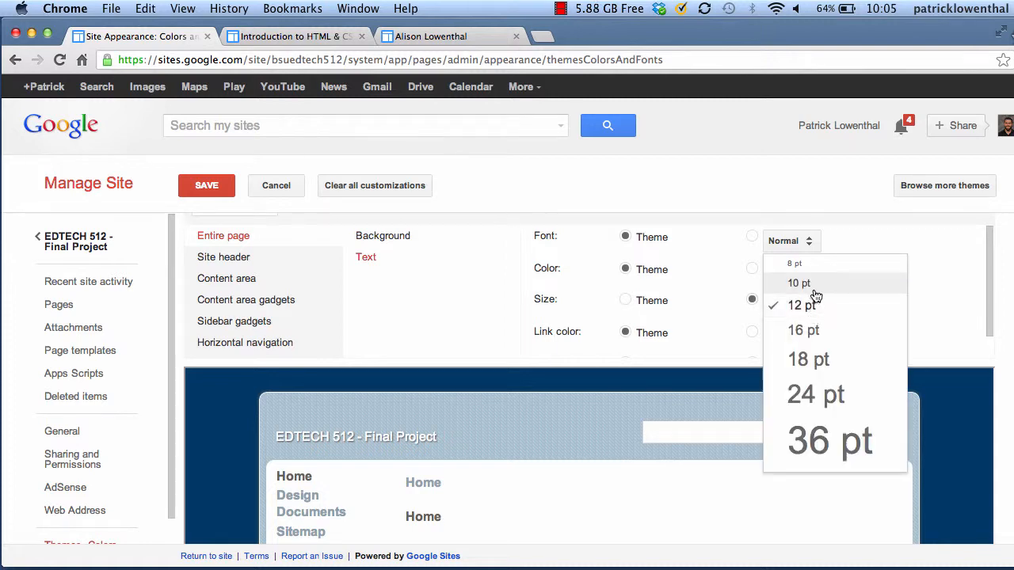
left_click(814, 287)
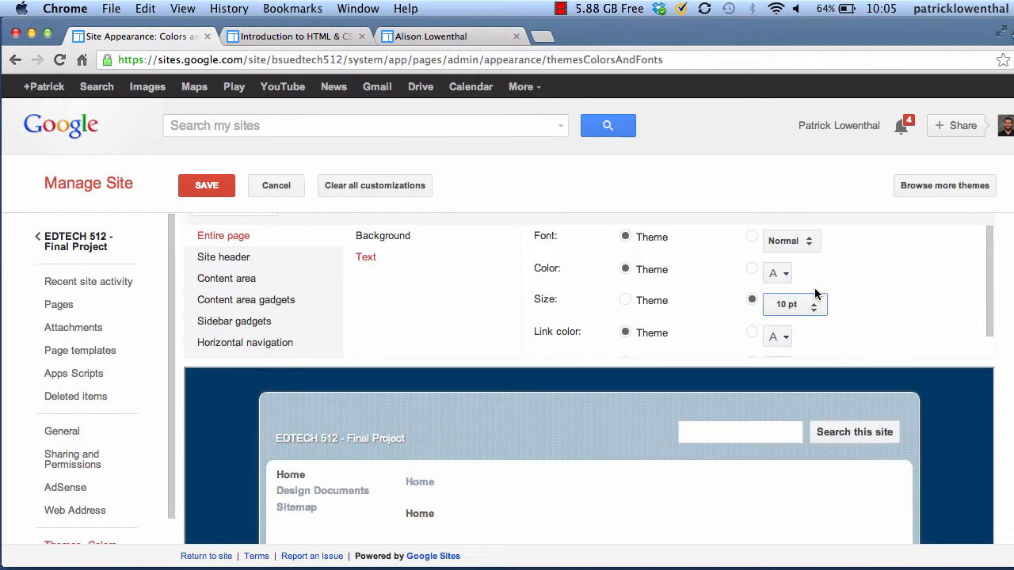
Revert the page text size to the theme default and show the Site header background options
left_click(814, 308)
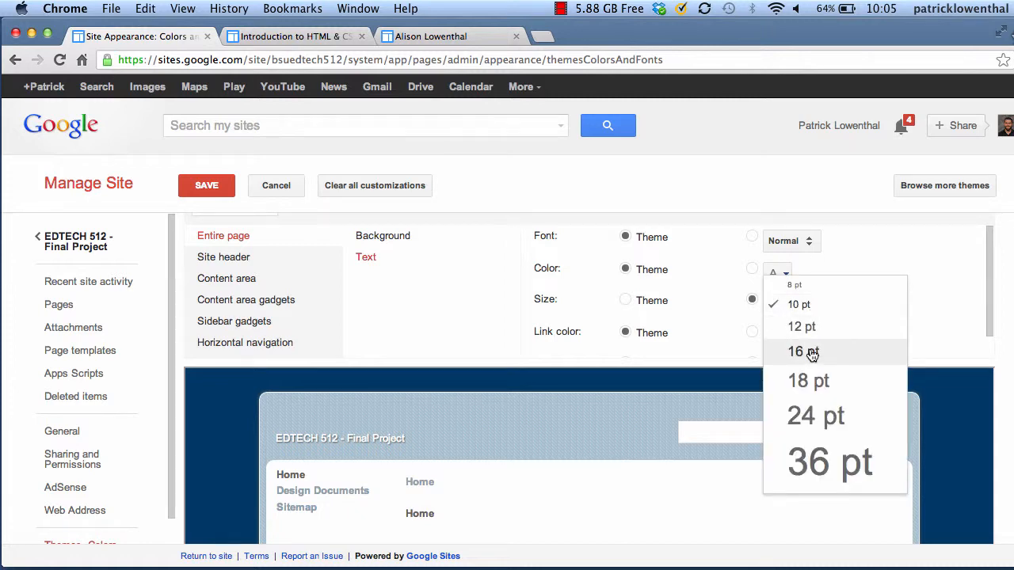
left_click(810, 327)
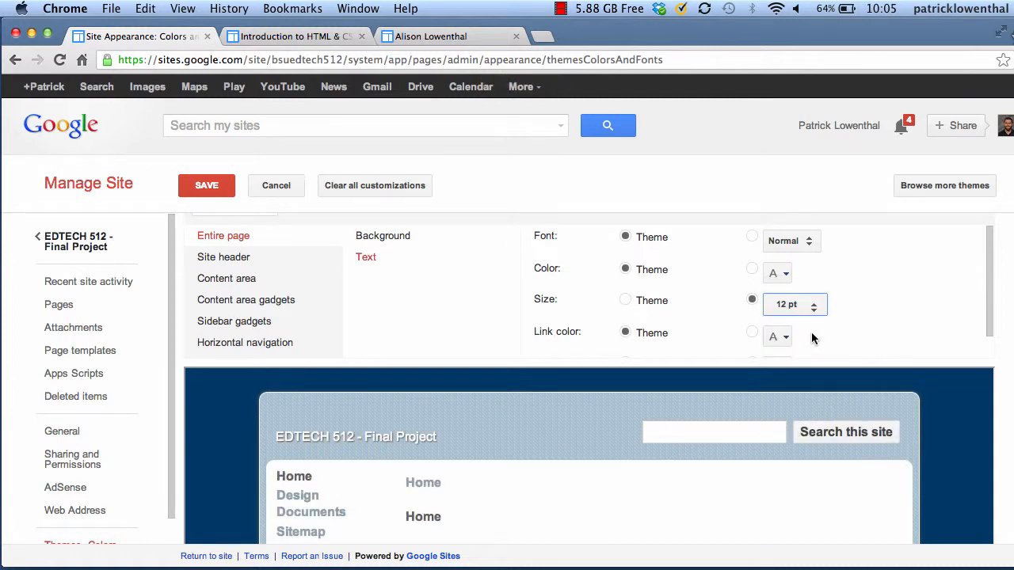
left_click(626, 301)
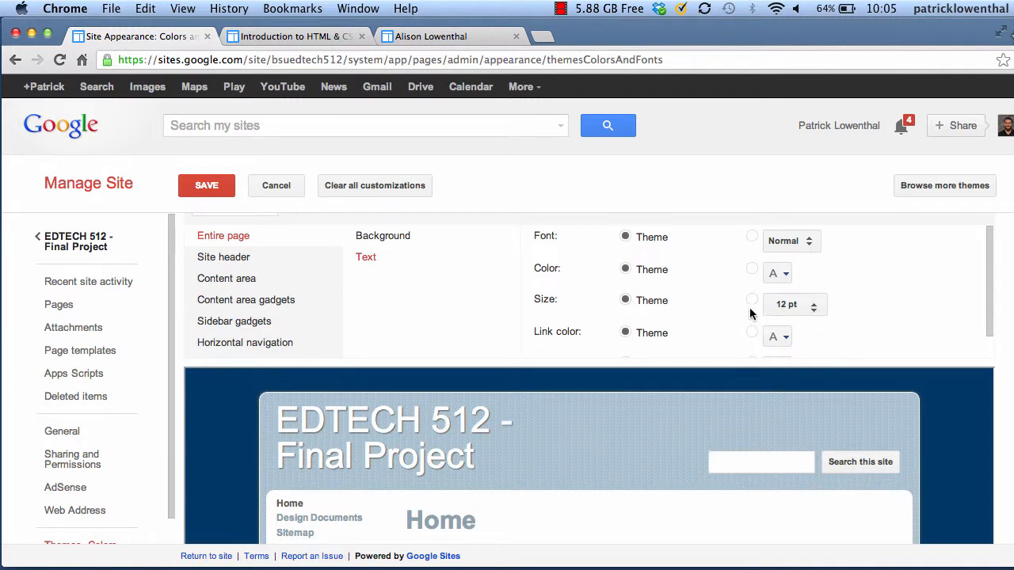
left_click(240, 258)
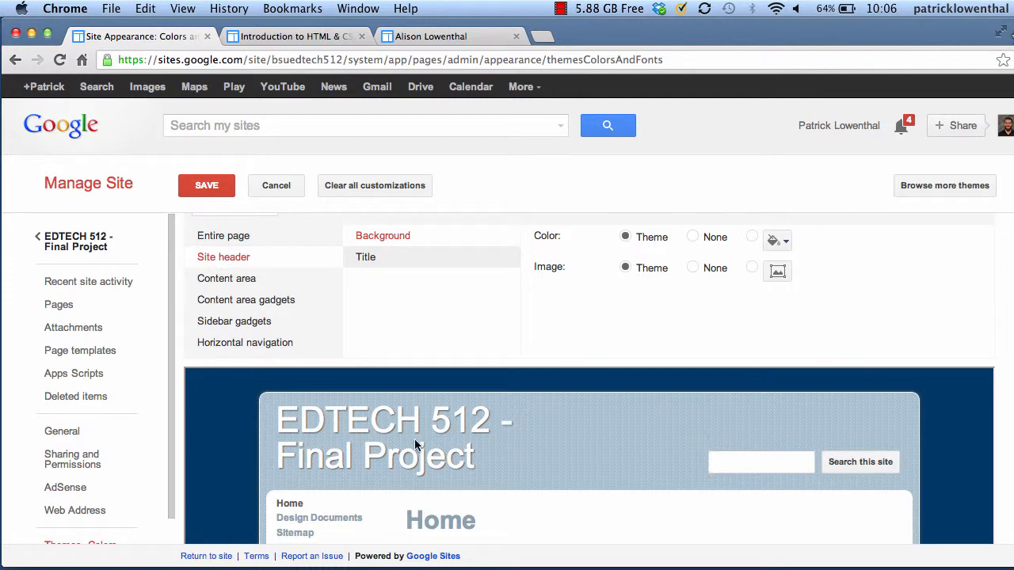
Switch the header image to None and back to Theme, then show horizontal navigation layout
left_click(693, 269)
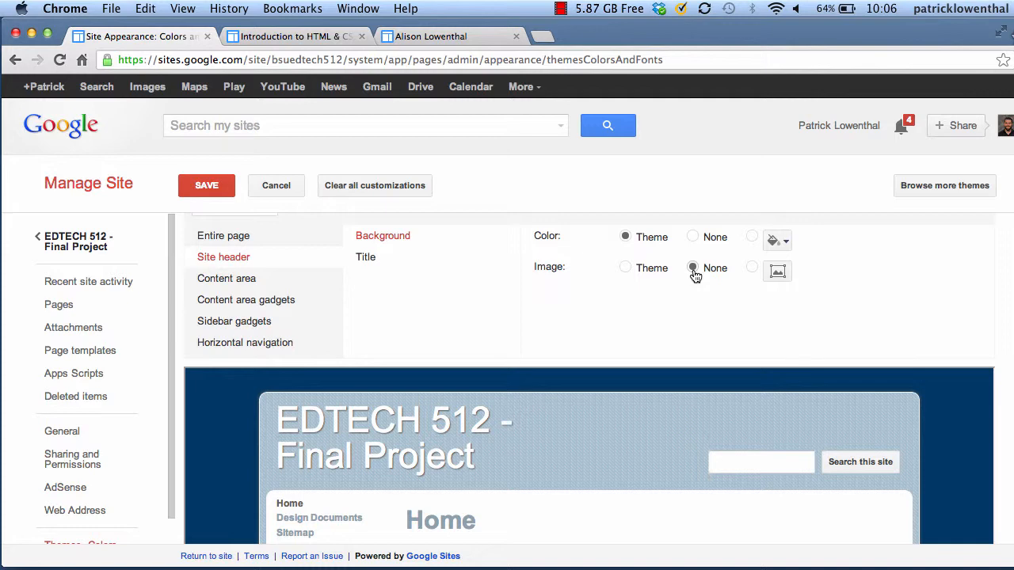
left_click(625, 268)
left_click(233, 282)
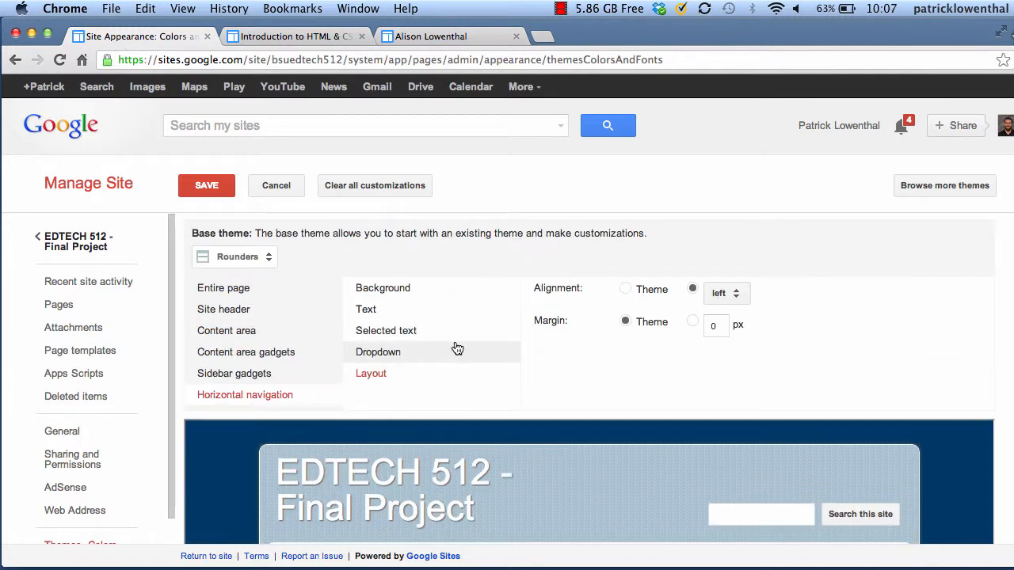
Save the theme customisations and bring up the General settings search options
scroll(455, 346, "down", 10)
scroll(455, 346, "up", 10)
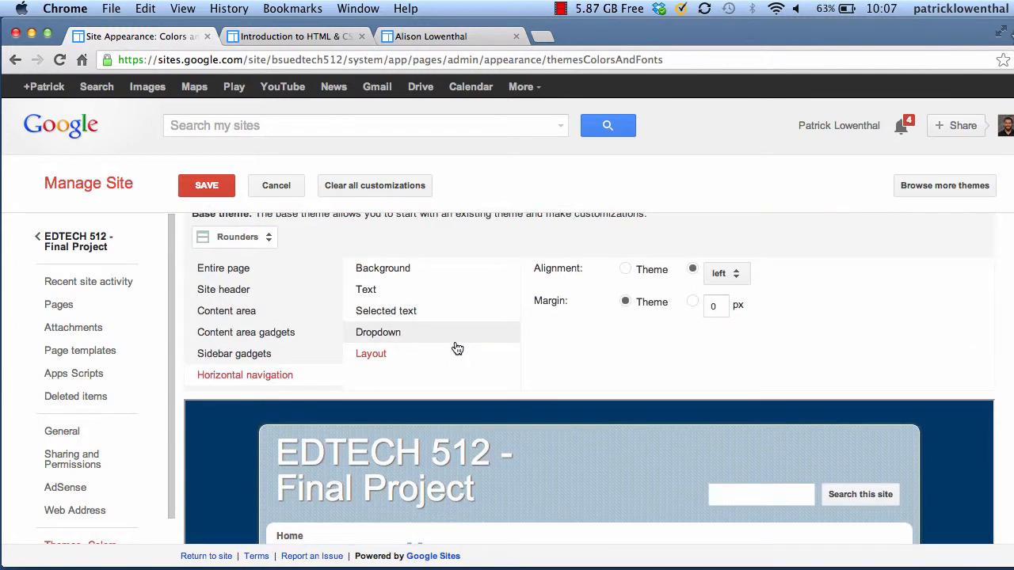
left_click(217, 189)
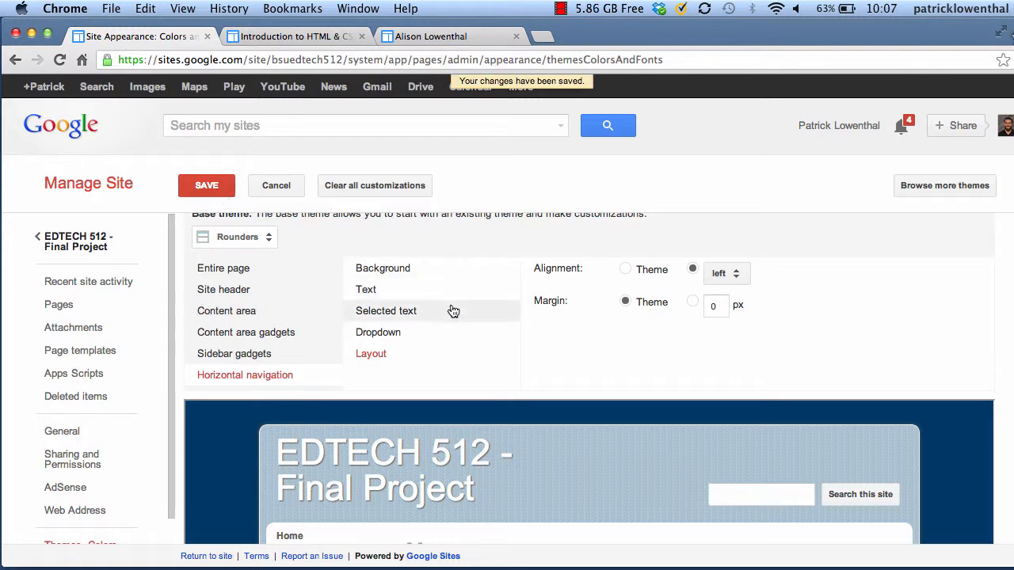
scroll(448, 310, "down", 5)
scroll(450, 309, "up", 5)
scroll(71, 361, "down", 1)
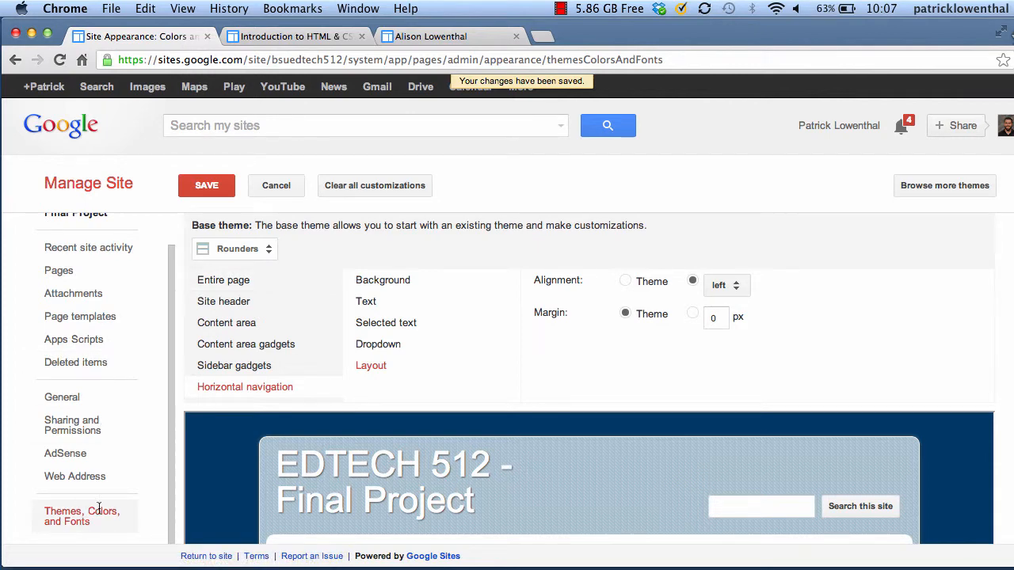
left_click(62, 397)
scroll(304, 320, "down", 5)
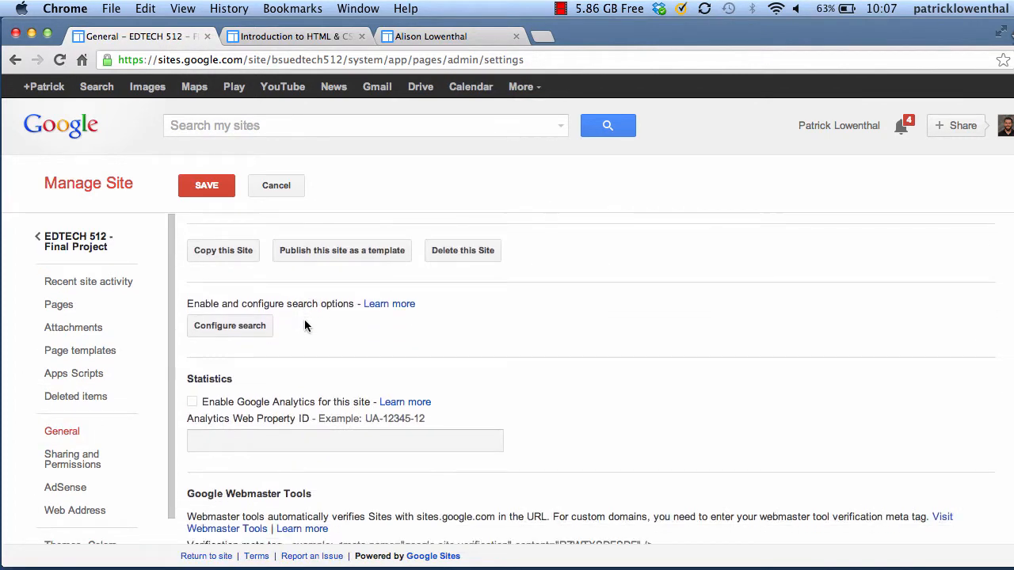
Disable Enable Search, save the general settings, and return to the EDTECH 512 Home page
left_click(244, 328)
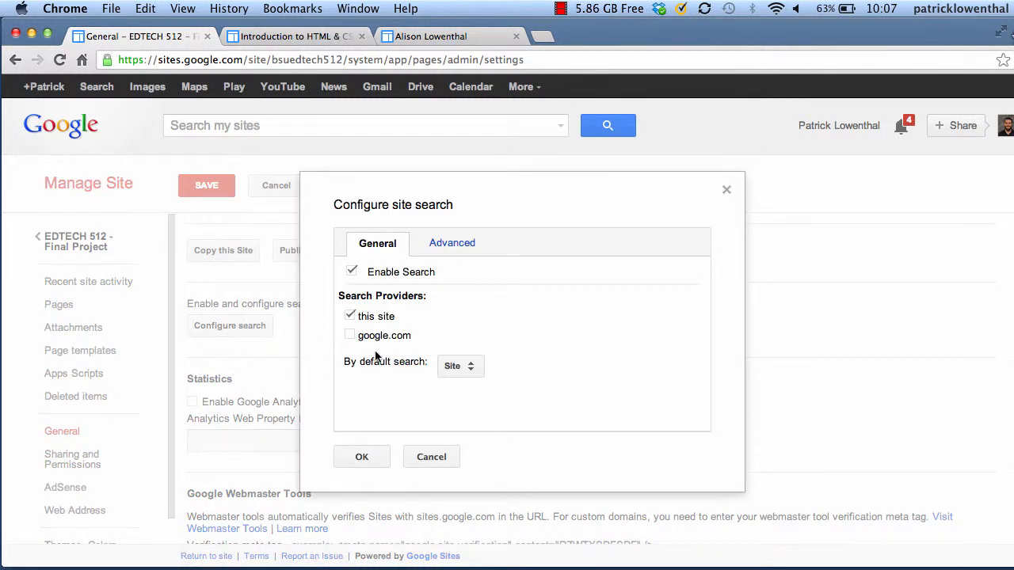
left_click(352, 273)
left_click(360, 456)
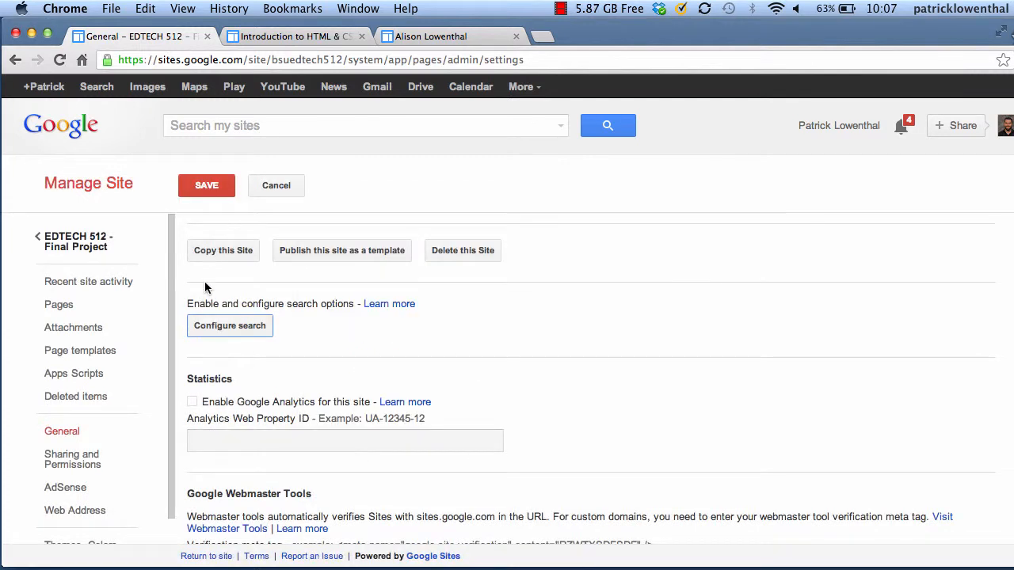
left_click(206, 185)
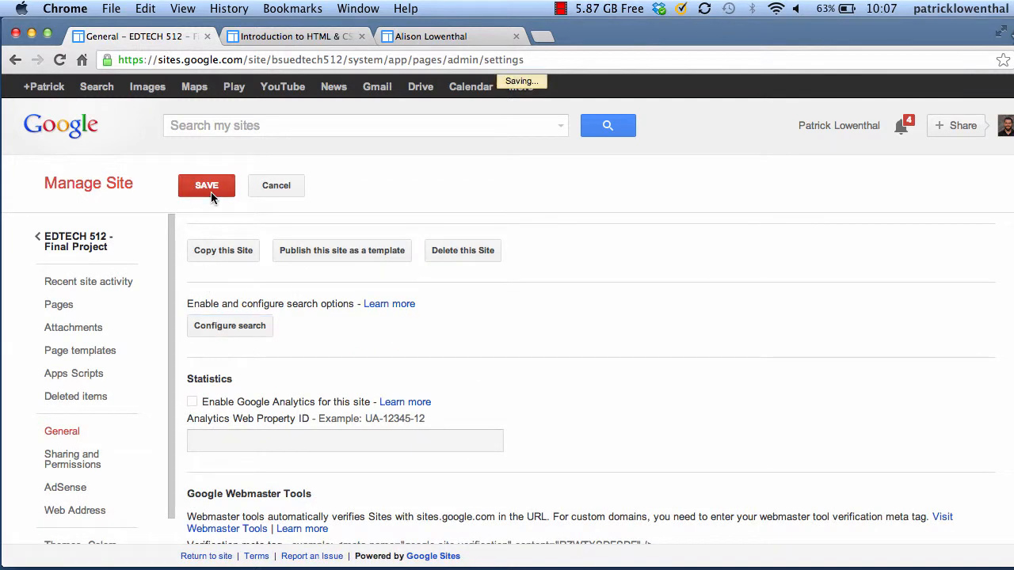
left_click(85, 247)
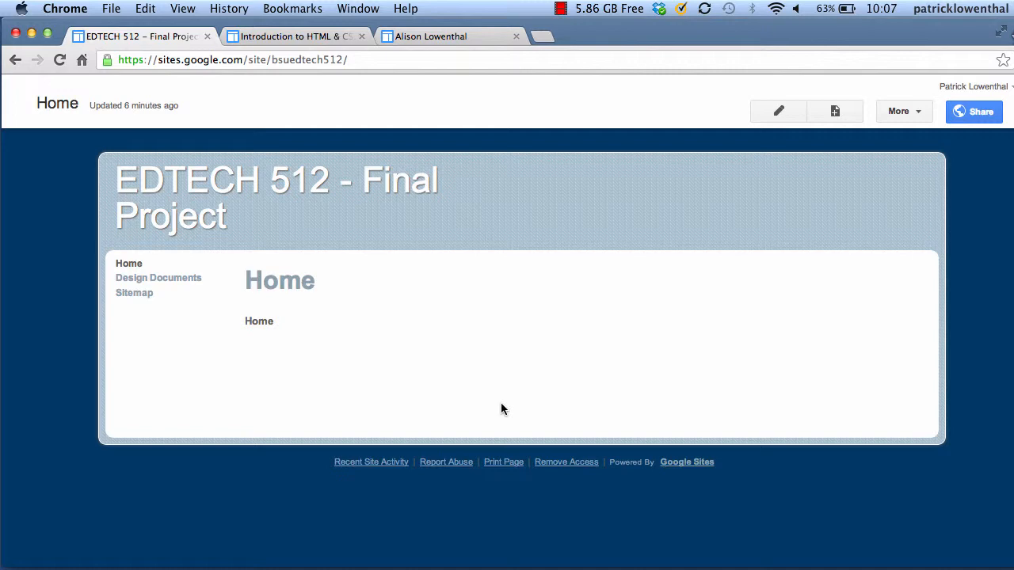
Enlarge the window, edit the Home page, and copy the Introduction to HTML & CSS site URL
mouse_move(1010, 566)
left_mouse_down()
mouse_move(855, 538)
mouse_move(810, 543)
mouse_move(1013, 524)
mouse_move(1006, 549)
mouse_move(929, 559)
mouse_move(1000, 563)
left_mouse_up()
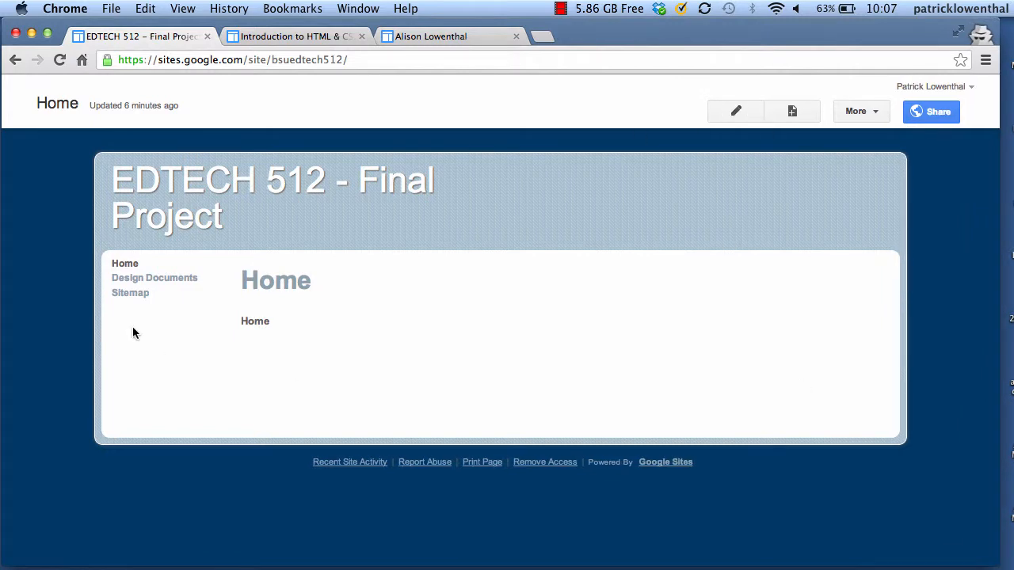
left_click(736, 111)
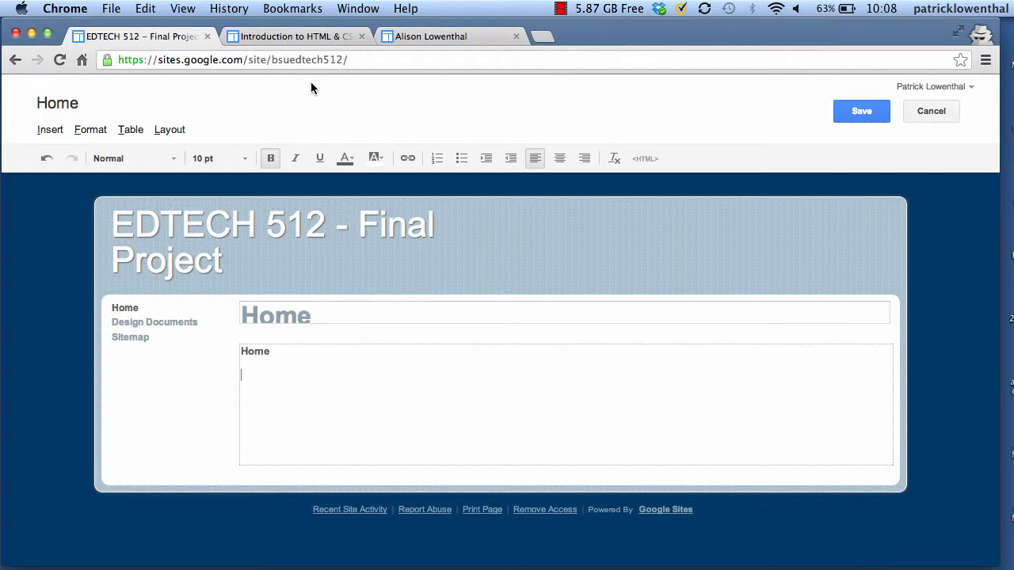
left_click(316, 37)
left_click(311, 62)
key("super+c")
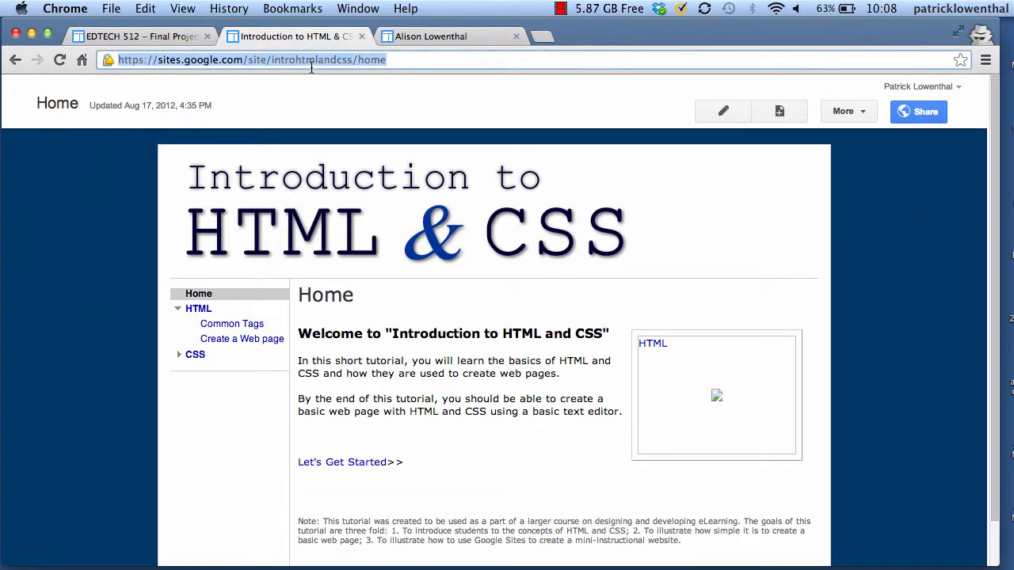
left_click(143, 37)
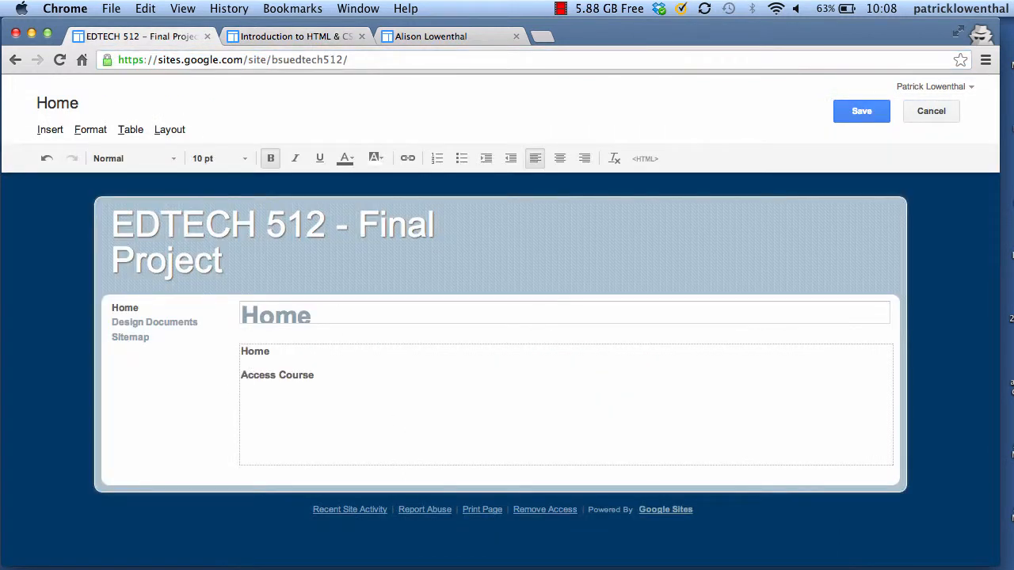
Paste the course URL and link it as 'HTML Course', opening in a new window
key("super+v")
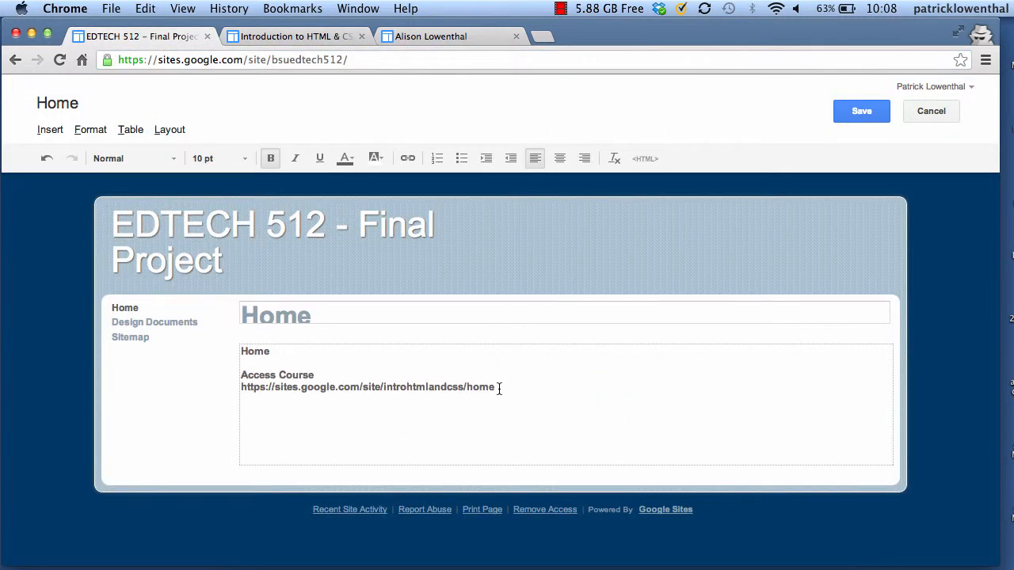
left_click_drag(497, 387, 241, 386)
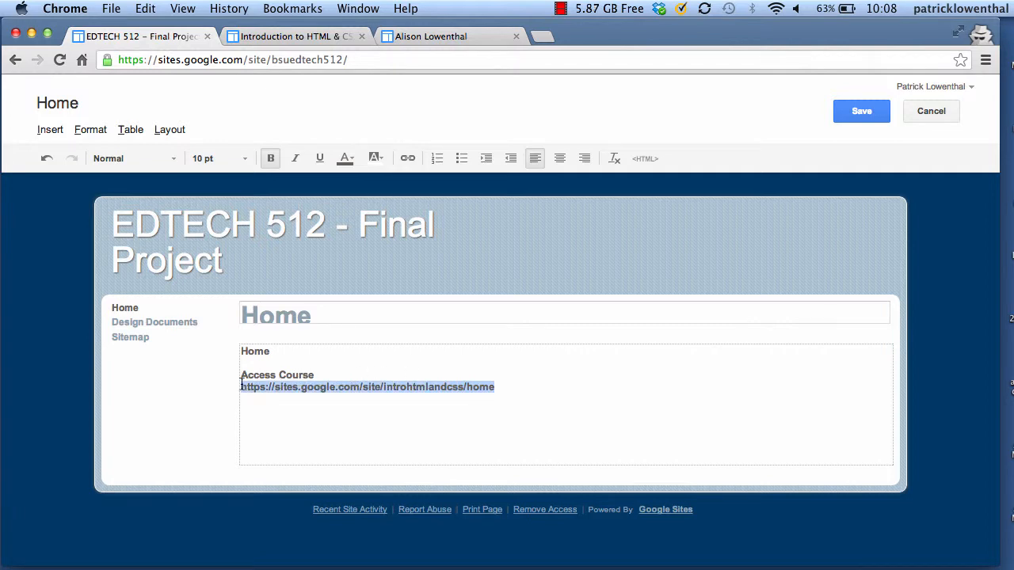
left_click(407, 158)
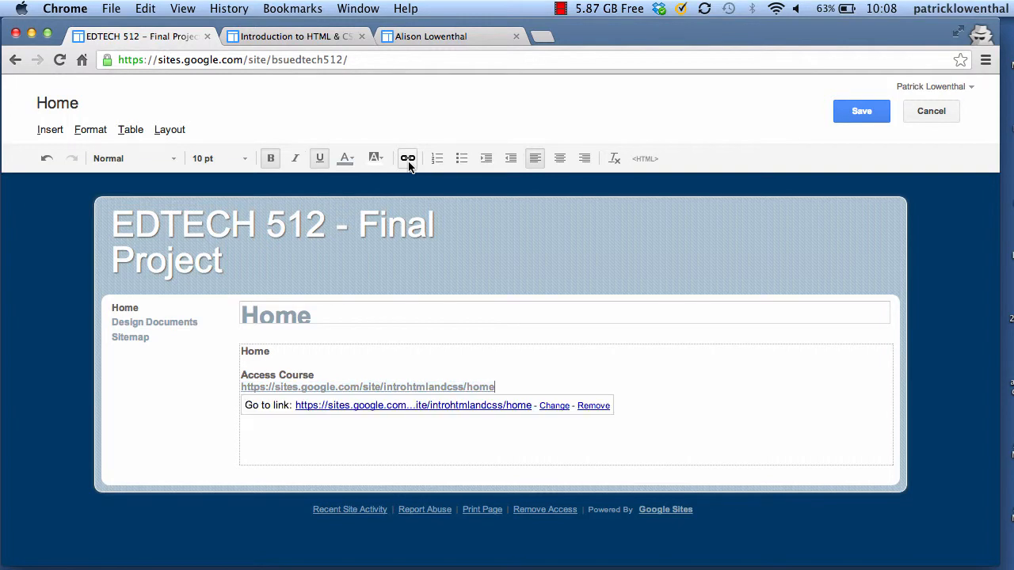
left_click(569, 406)
left_click_drag(607, 209, 346, 203)
type("HTML Course")
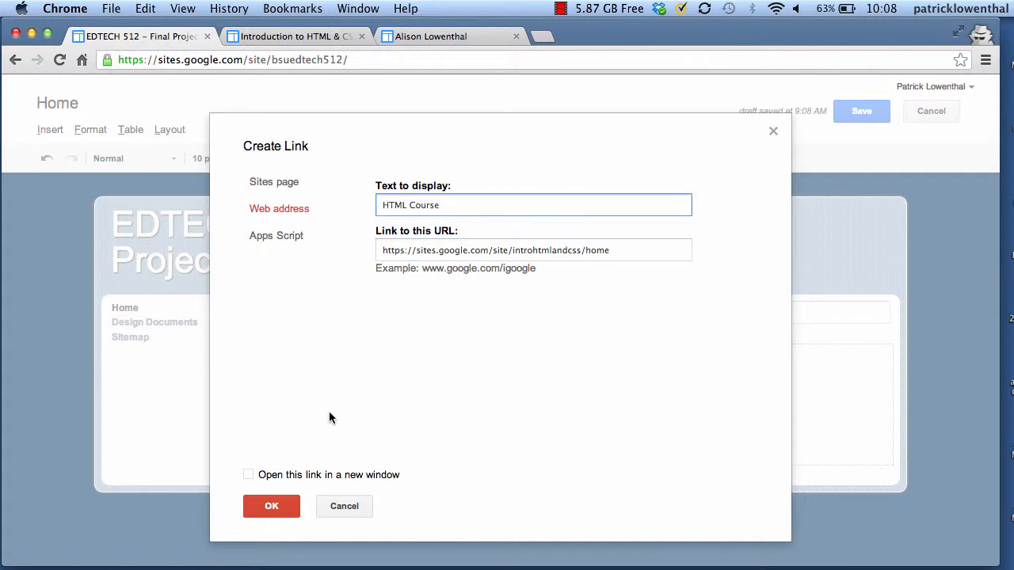
left_click(249, 475)
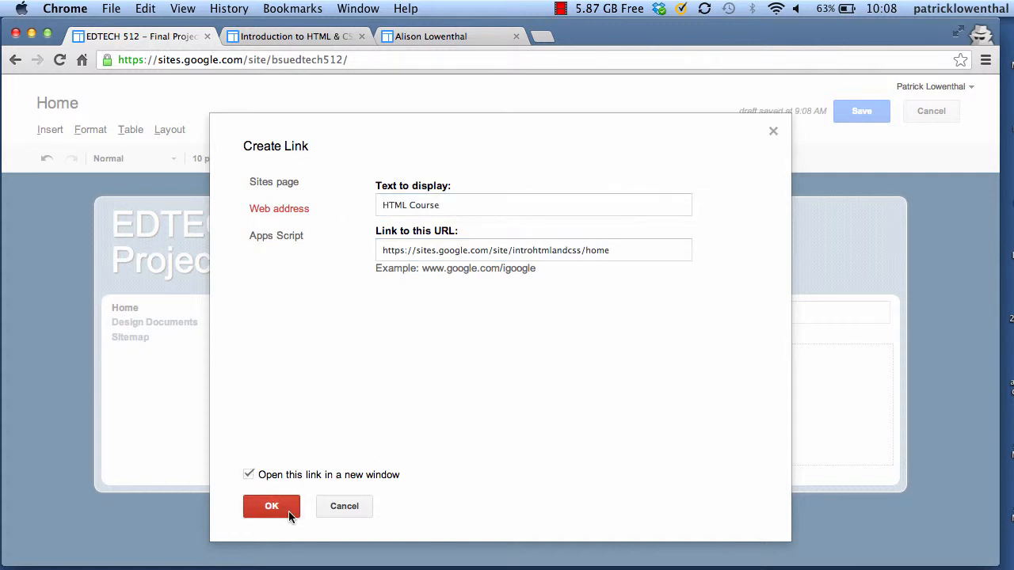
left_click(271, 506)
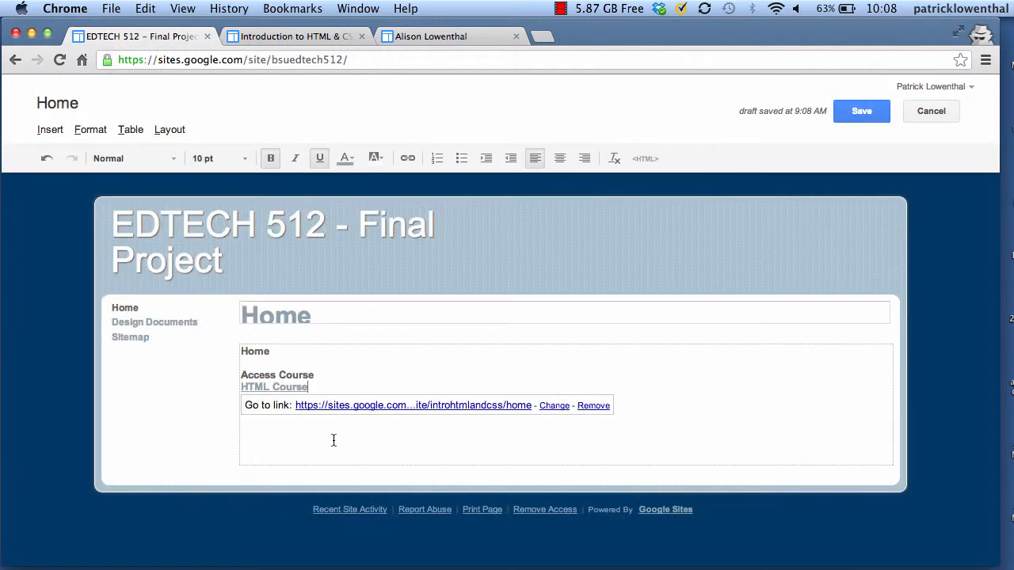
Add a plain 'Design Documents' line below the HTML Course link
left_click(461, 446)
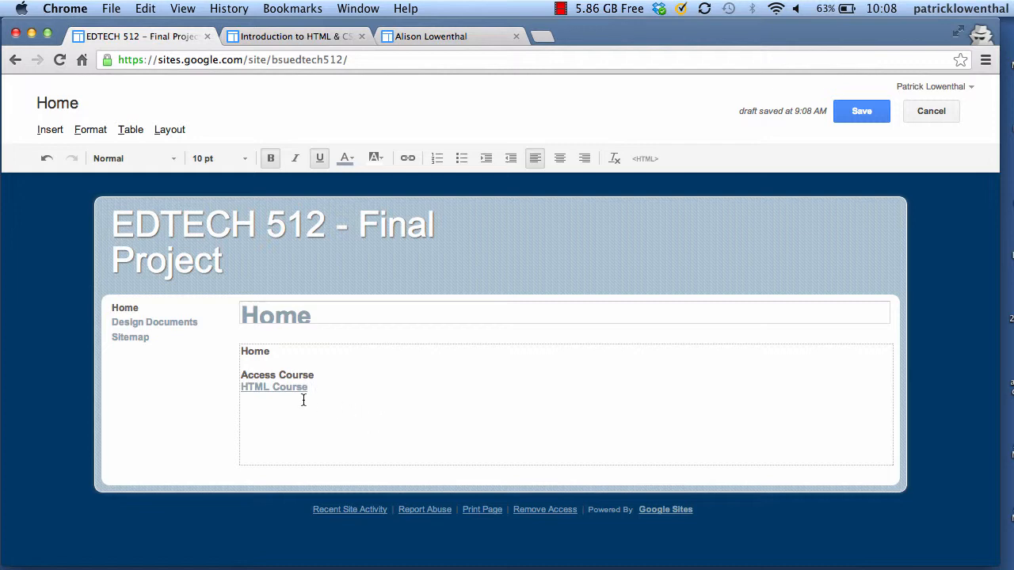
left_click_drag(308, 388, 243, 391)
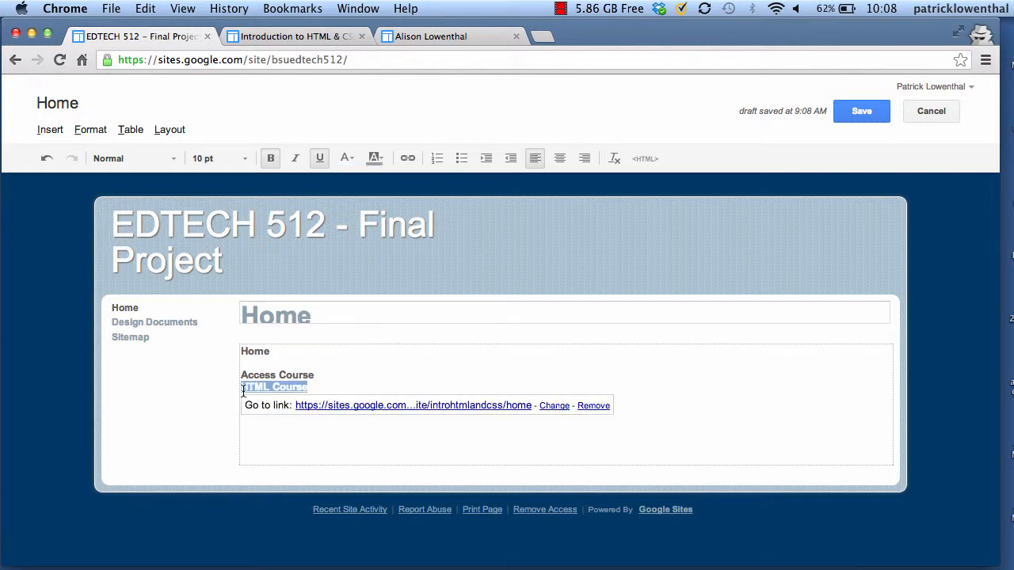
left_click(382, 365)
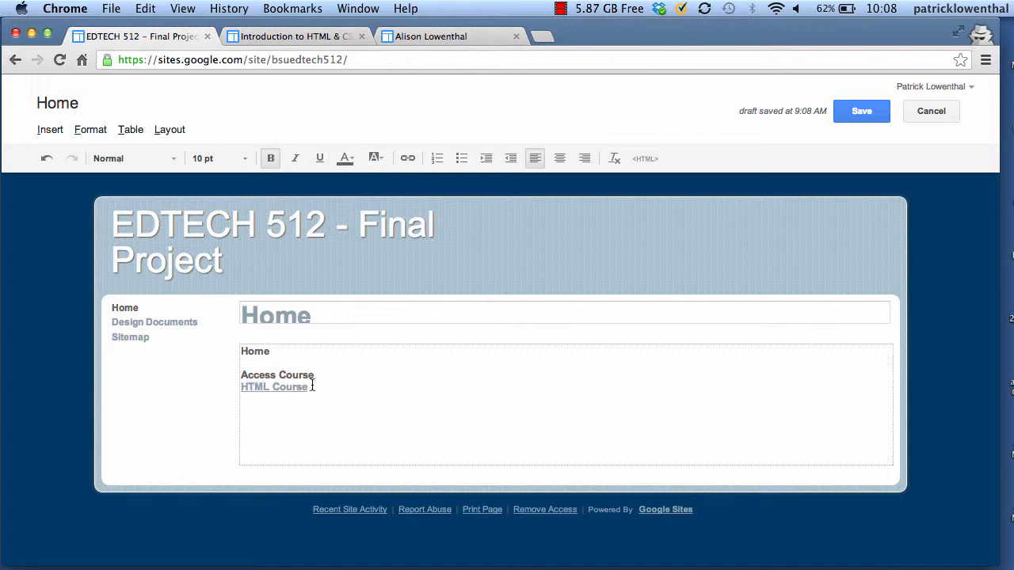
left_click(322, 387)
key("Return")
type("Design Documents ")
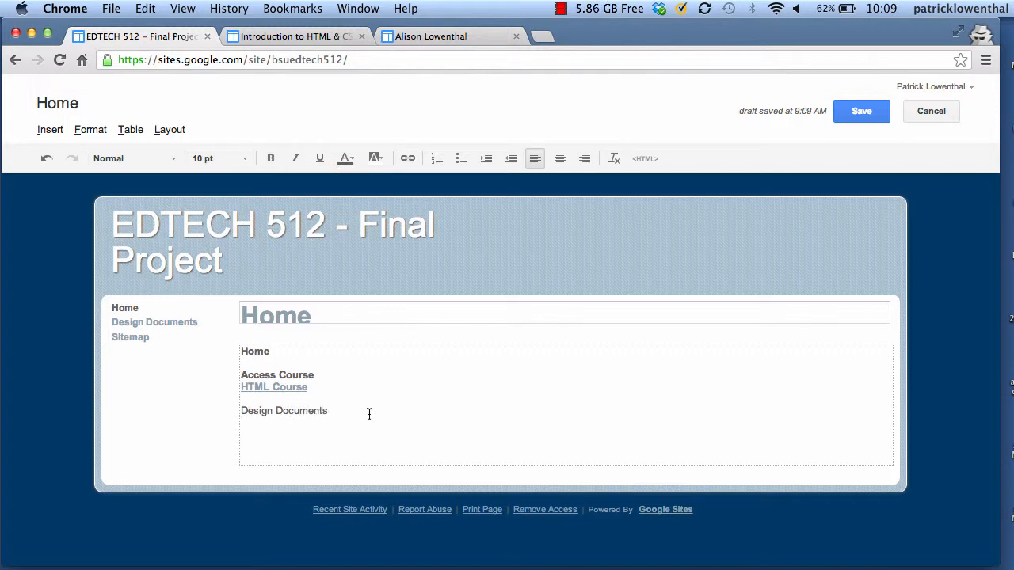
type("G")
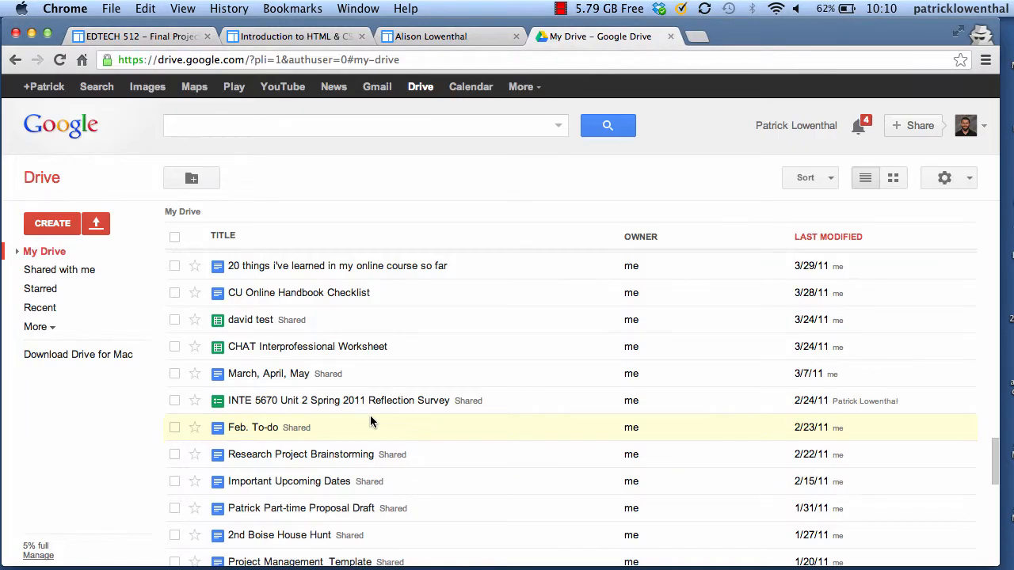
Open the '20 things i've learned in my online course so far' document from Drive and view its sharing settings
left_click(356, 268)
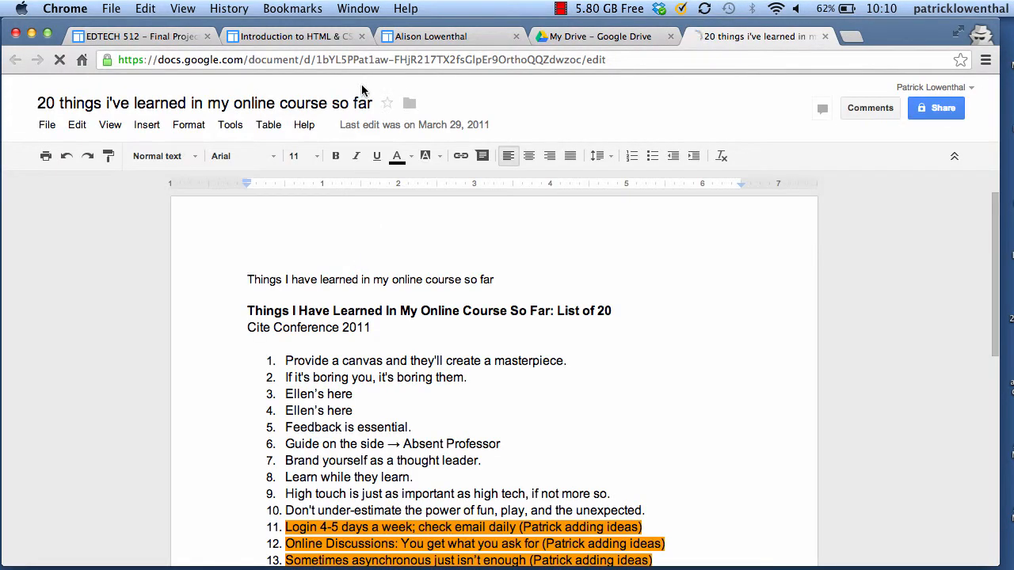
left_click(934, 116)
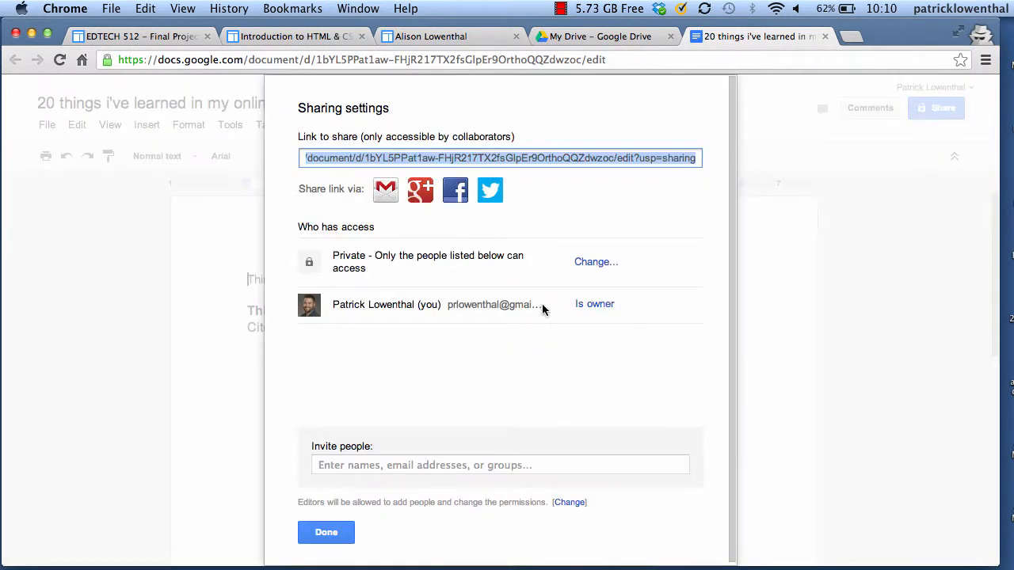
Change the document's access to Public on the web
left_click(596, 263)
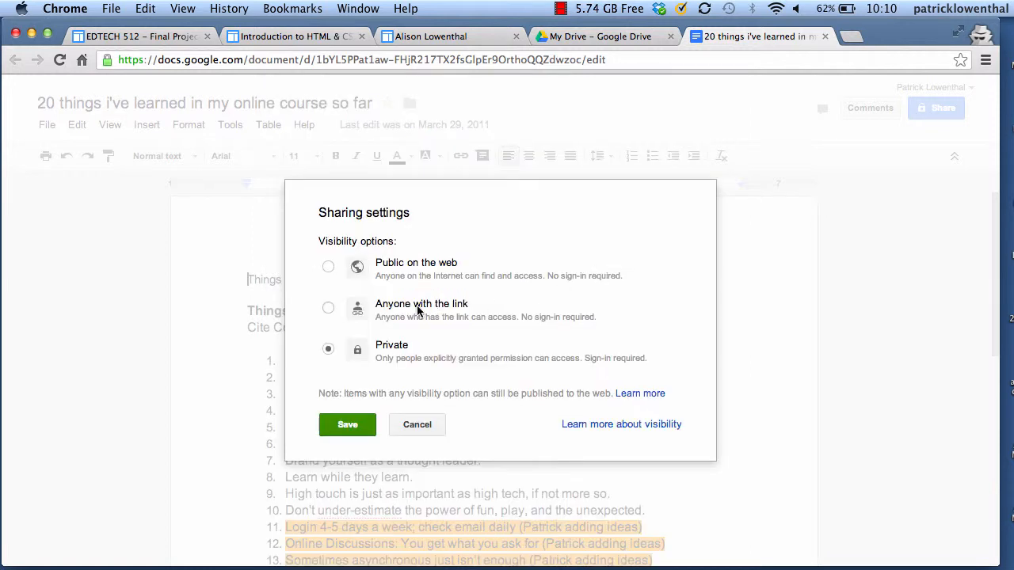
left_click(328, 308)
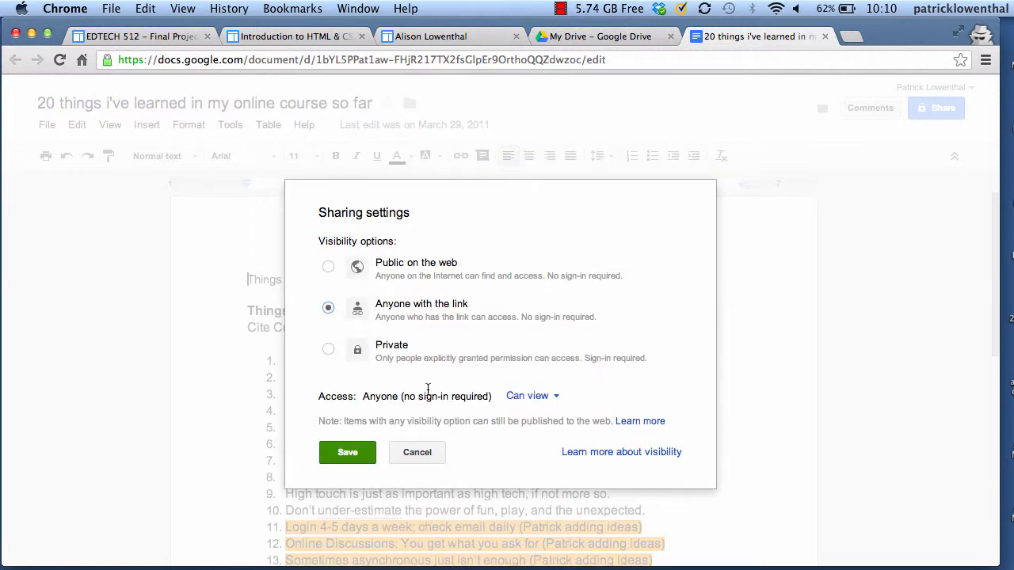
left_click(329, 269)
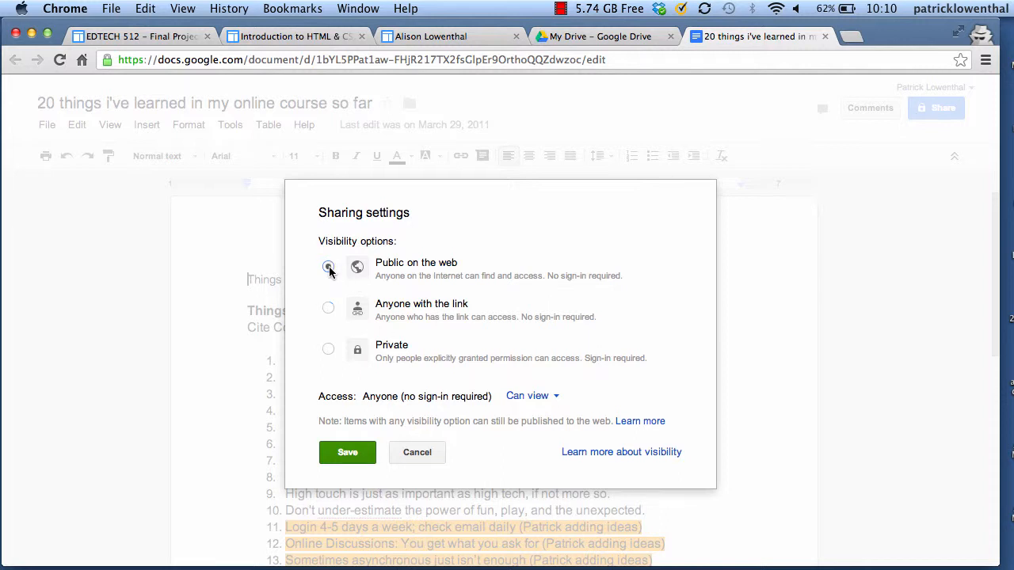
left_click(354, 456)
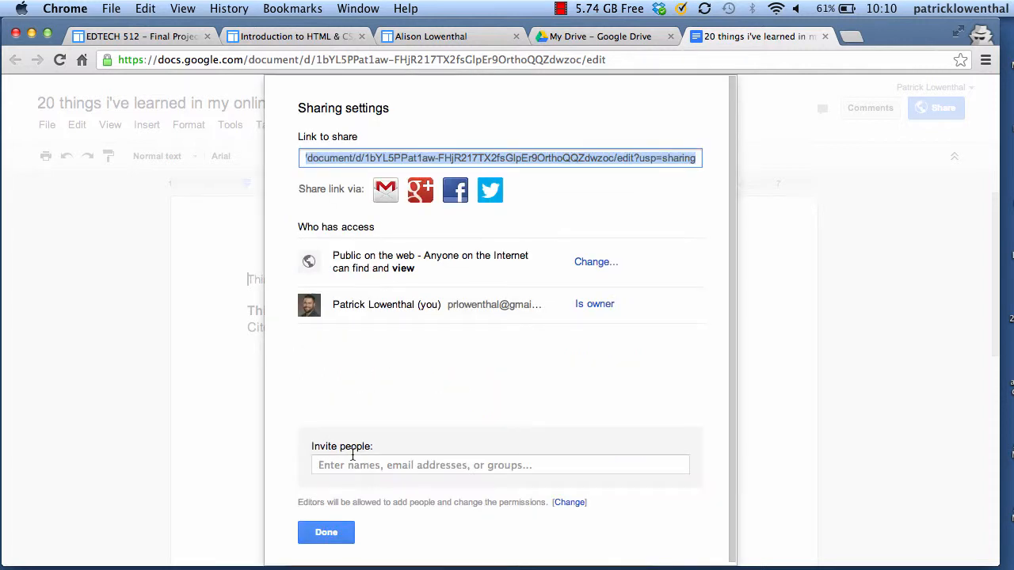
Copy the document's share link and return to the site being edited
right_click(453, 161)
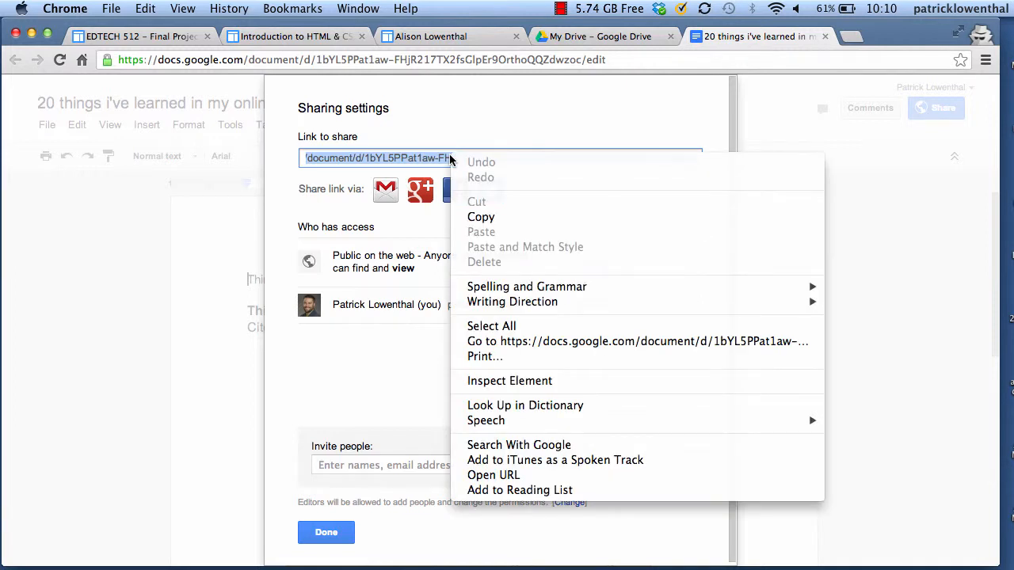
left_click(481, 216)
key("super+1")
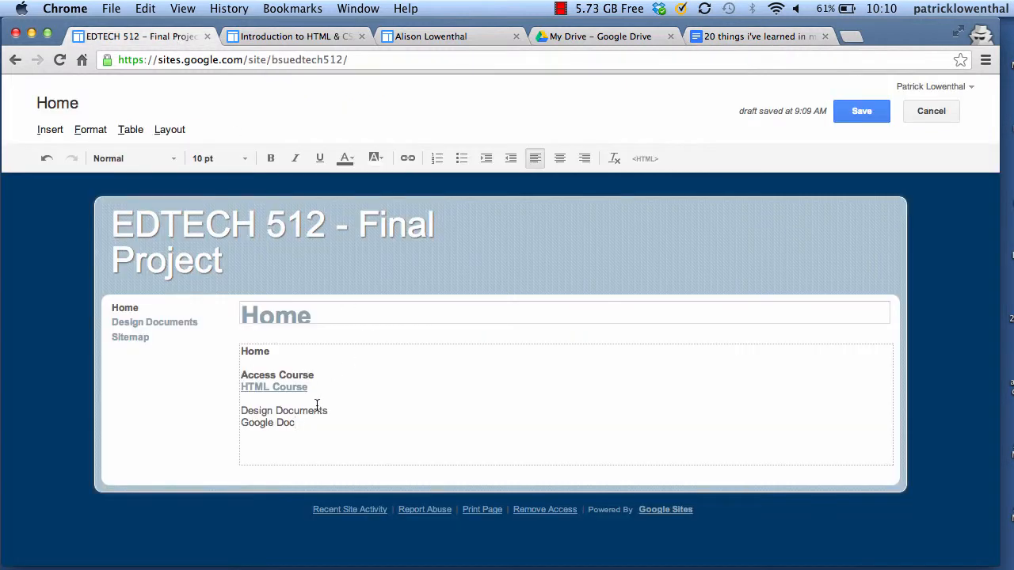
Link the 'Google Doc' text to the copied document URL, opening in a new window, and save the page
left_click_drag(305, 426, 239, 430)
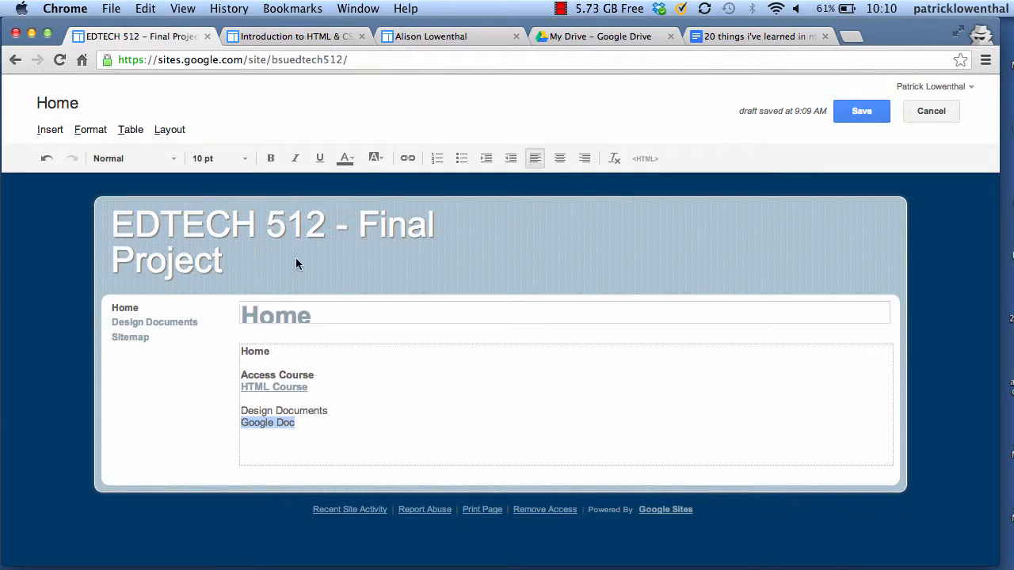
left_click(407, 159)
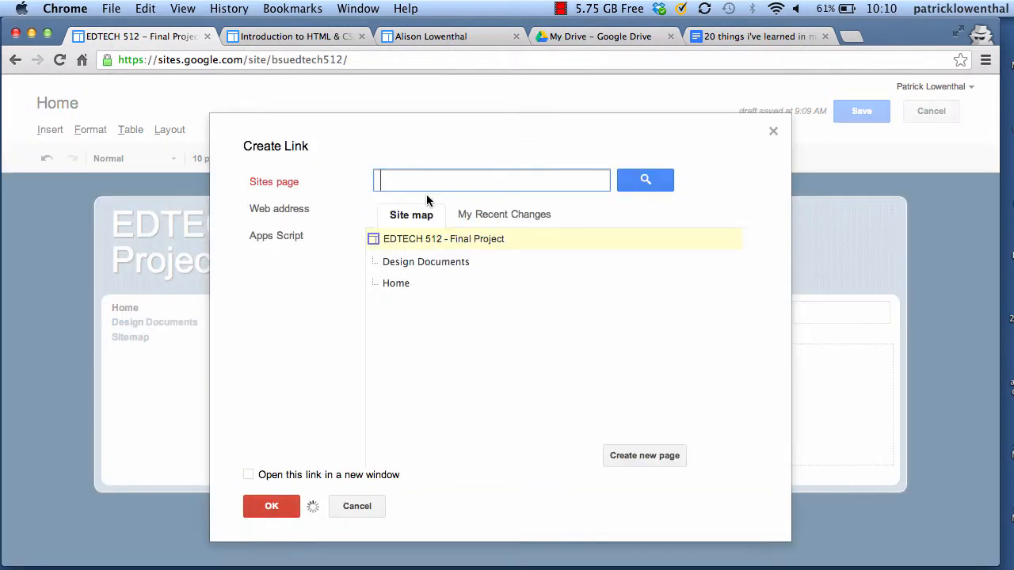
left_click(286, 208)
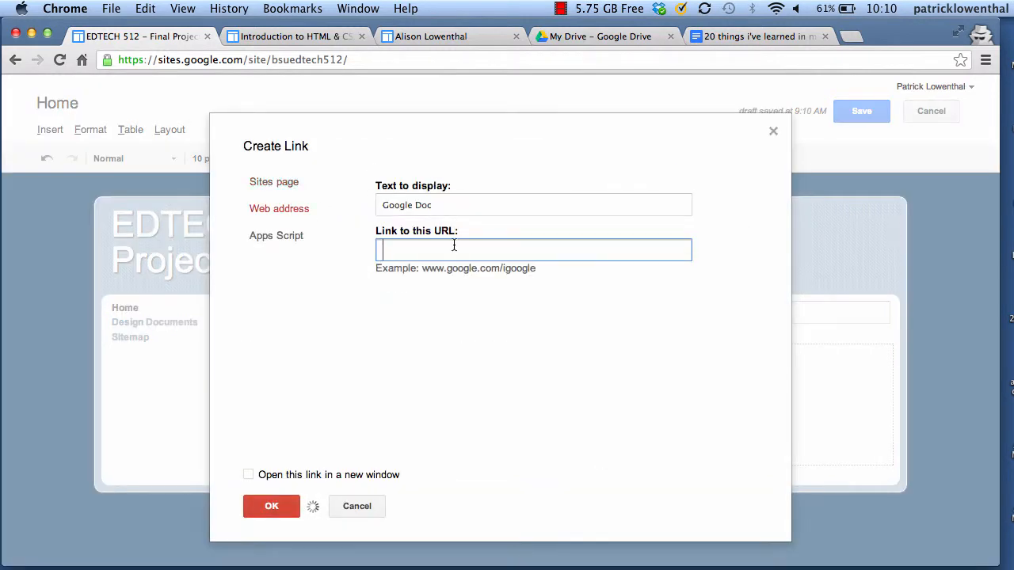
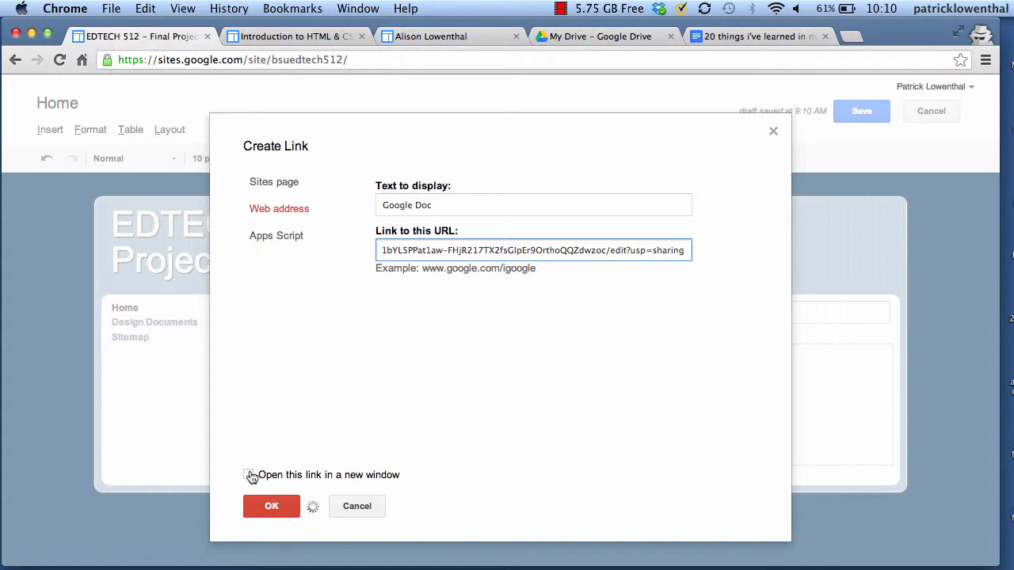
left_click(251, 476)
left_click(270, 505)
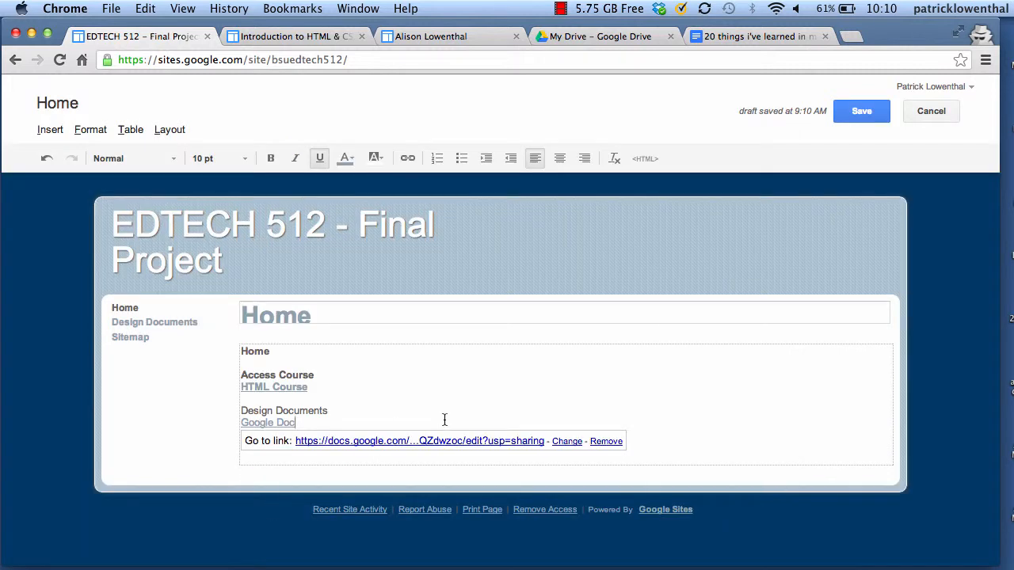
left_click(863, 115)
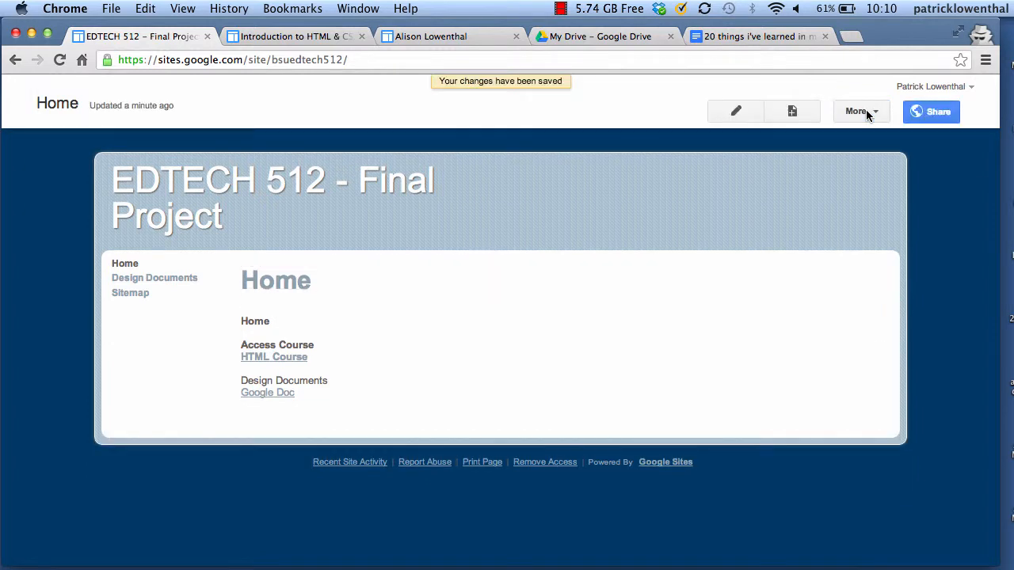
Test the HTML Course and Google Doc links, returning to the EDTECH 512 site after each
left_click(285, 356)
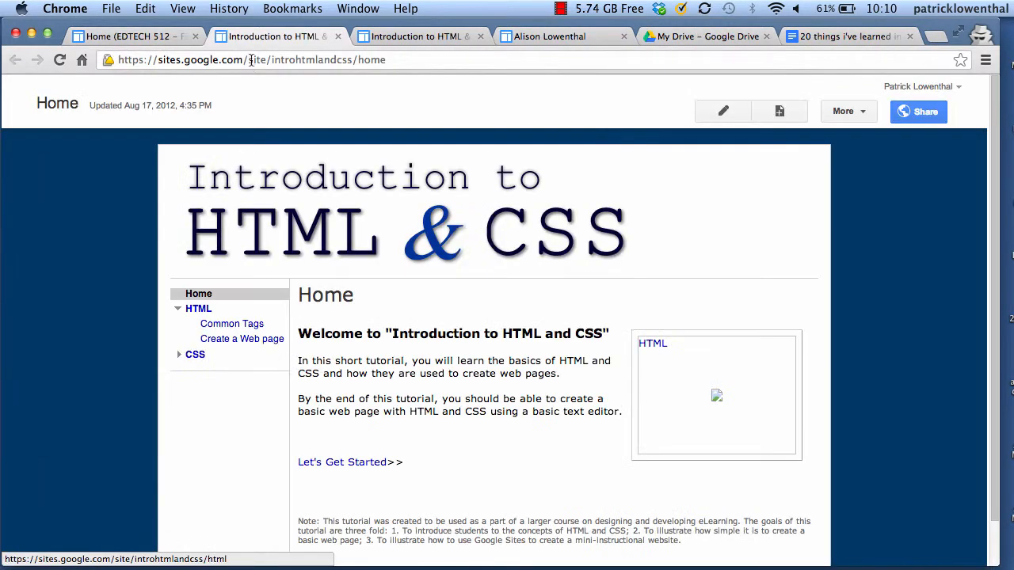
left_click(146, 37)
left_click(265, 392)
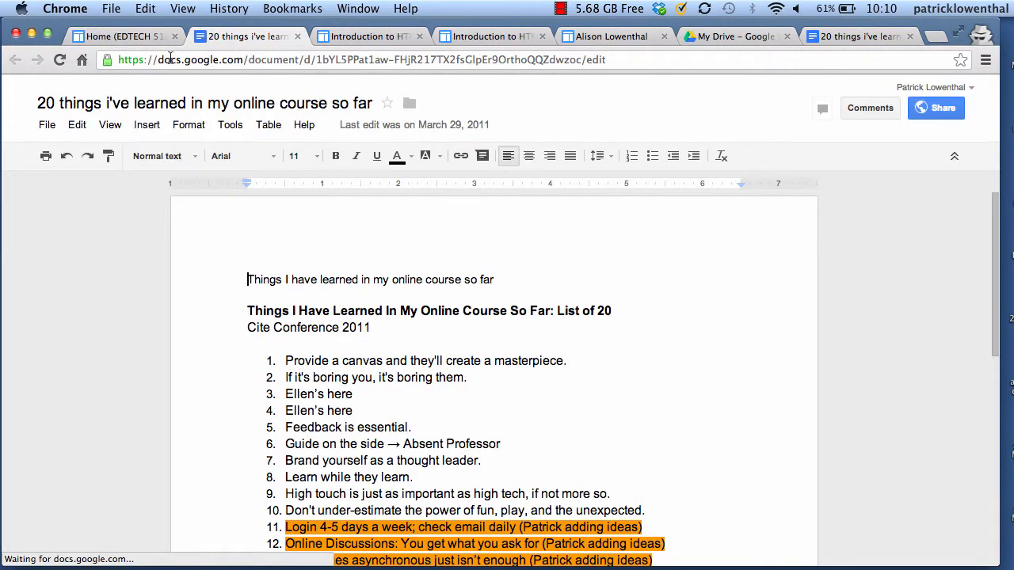
left_click(132, 38)
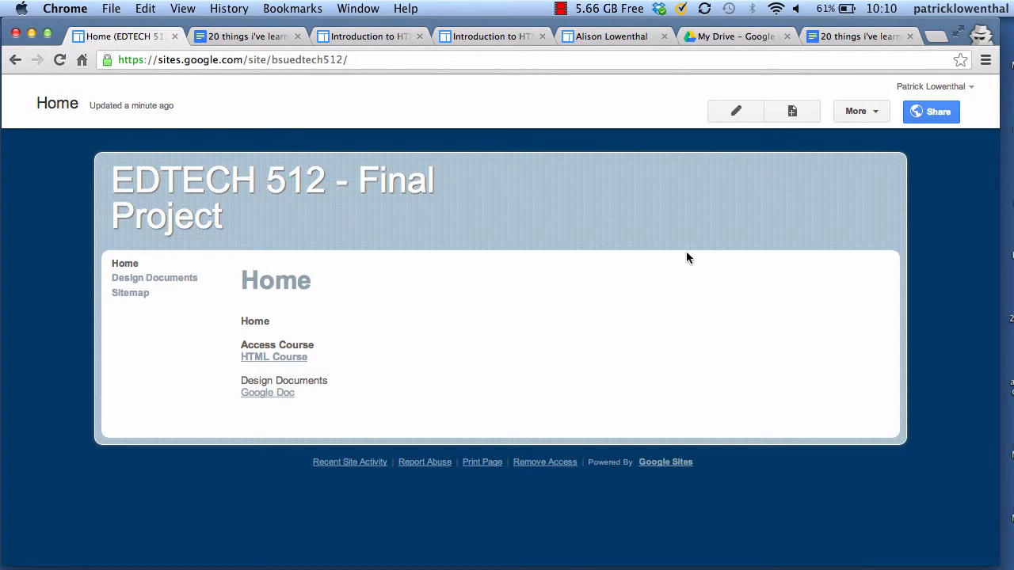
left_click(733, 109)
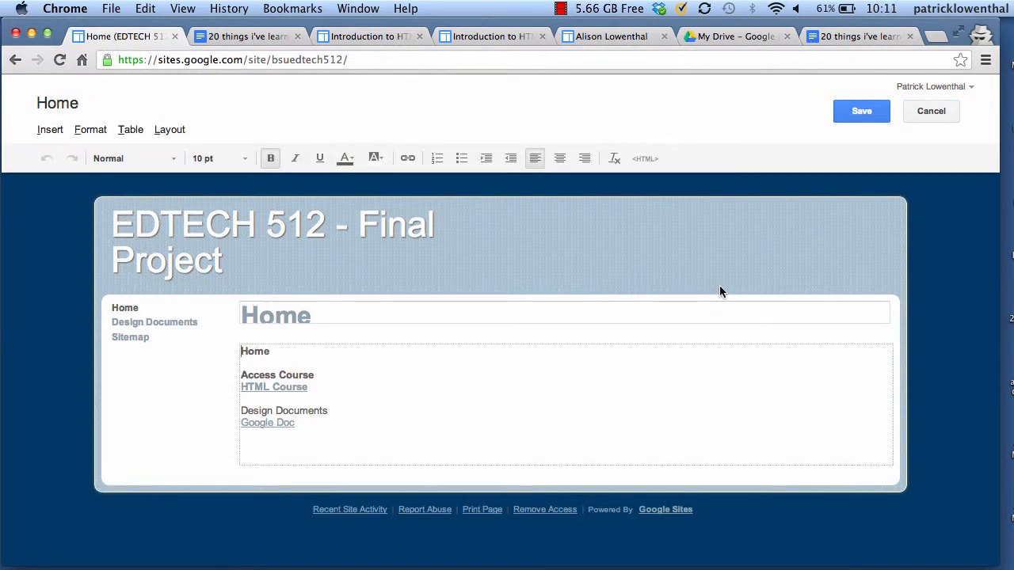
left_click(41, 130)
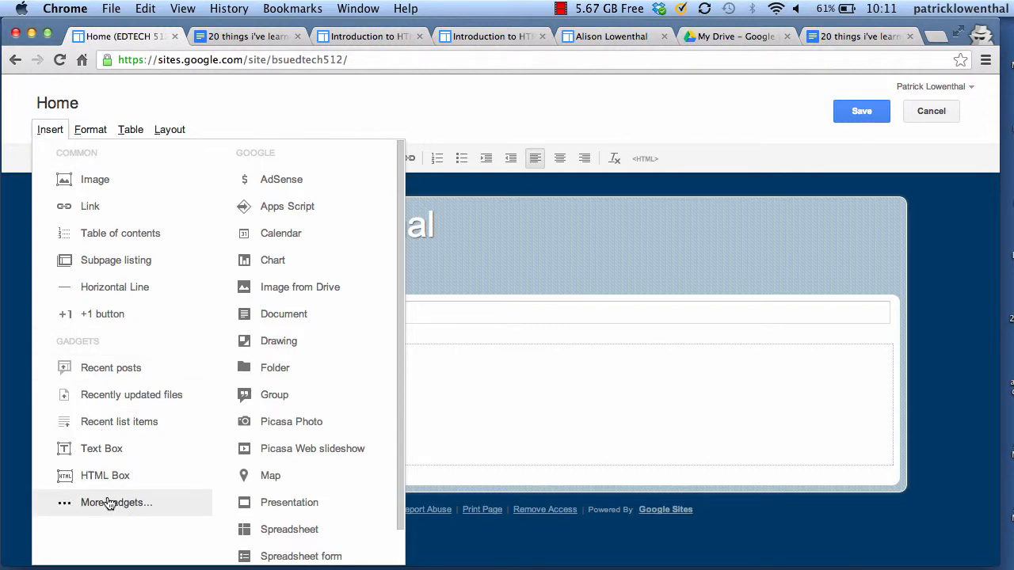
scroll(163, 484, "down", 1)
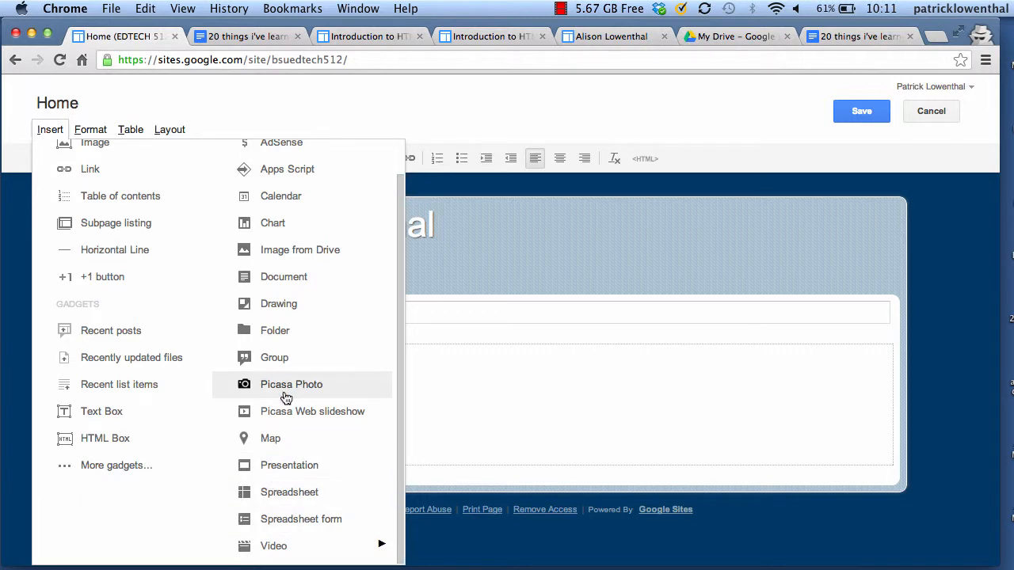
left_click(299, 285)
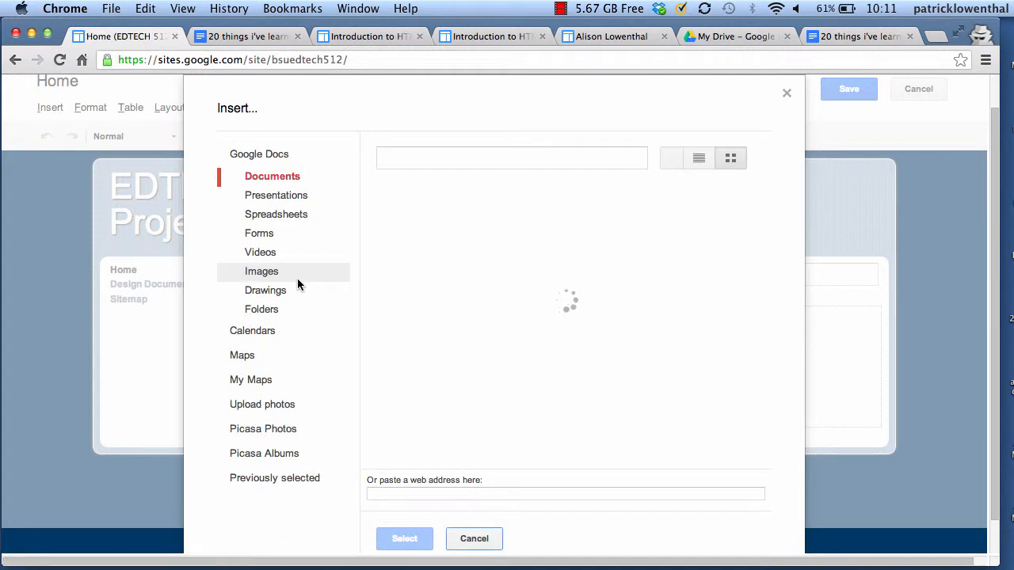
left_click(468, 541)
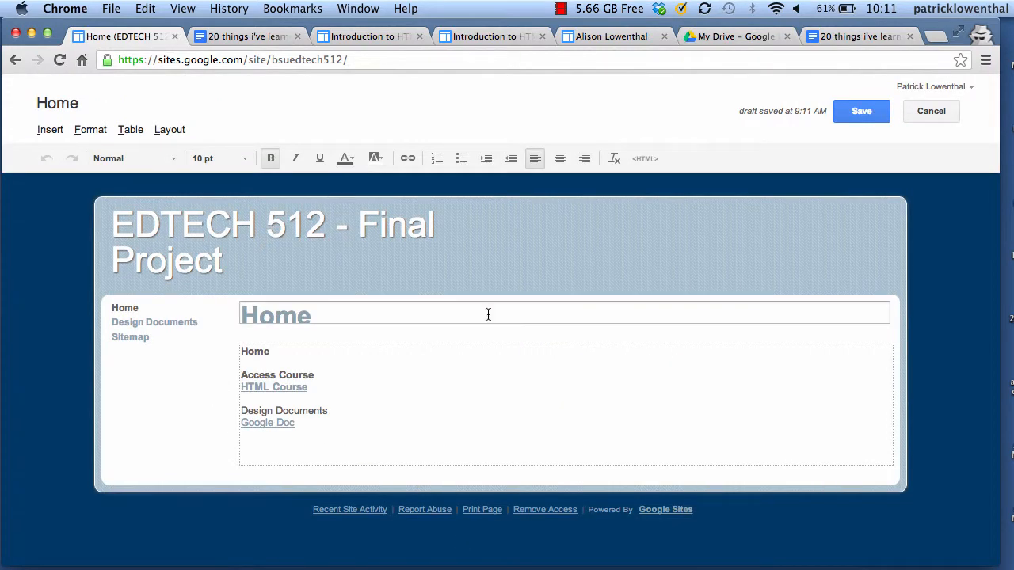
left_click(849, 115)
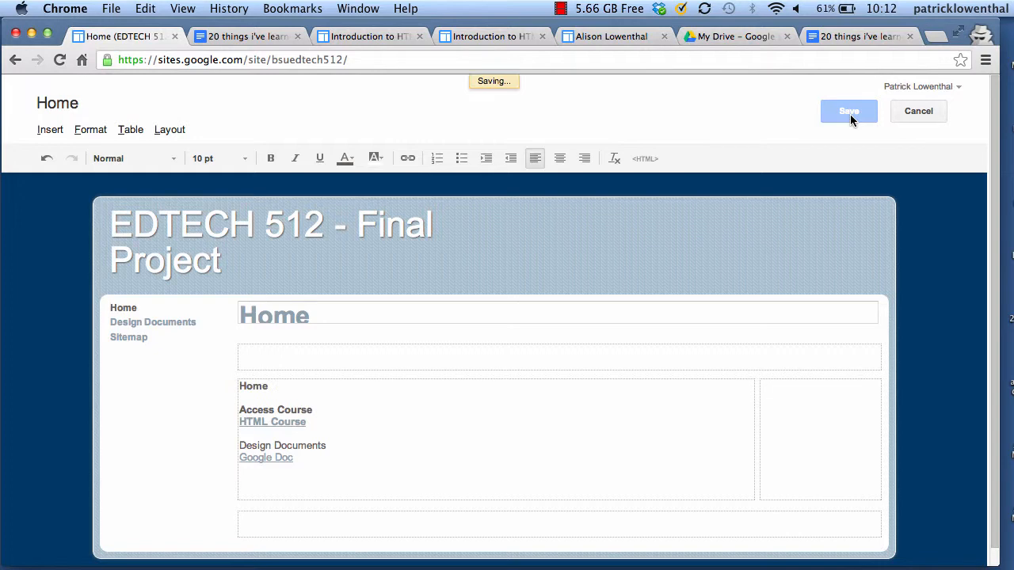
left_click(868, 111)
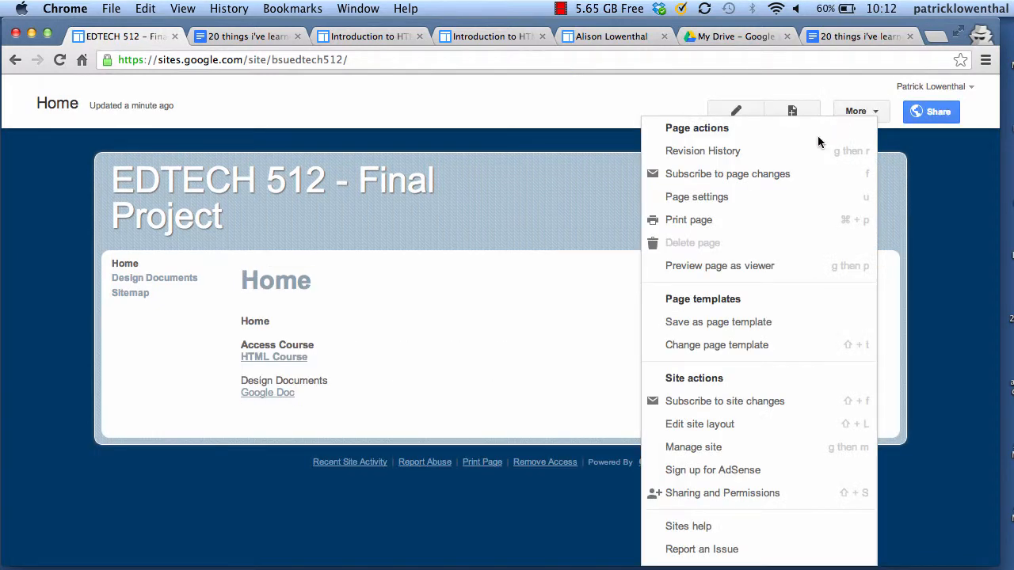
Enable Allow attachments and Allow comments in the Home page's settings
left_click(697, 198)
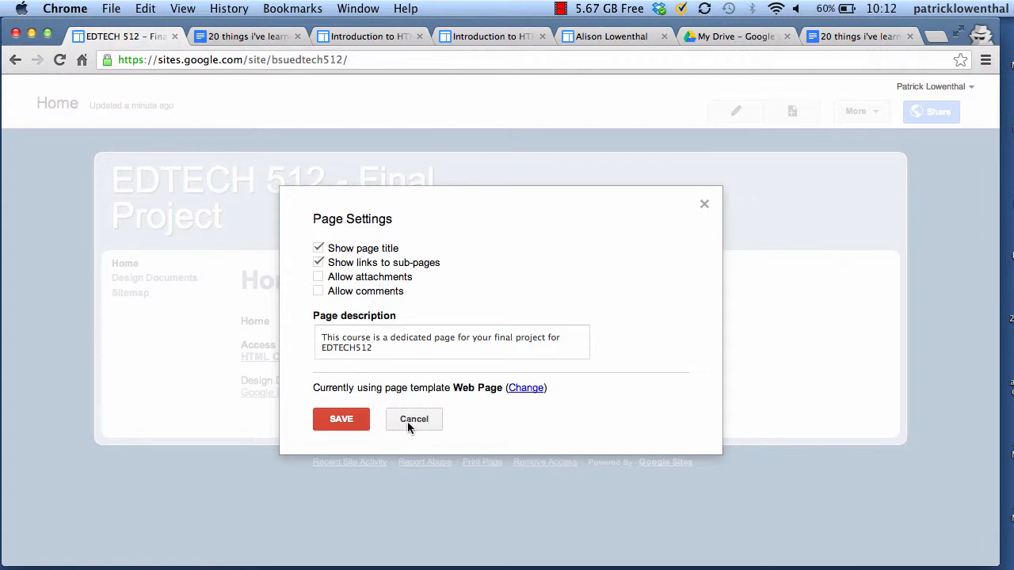
left_click(319, 292)
left_click(320, 277)
left_click(341, 419)
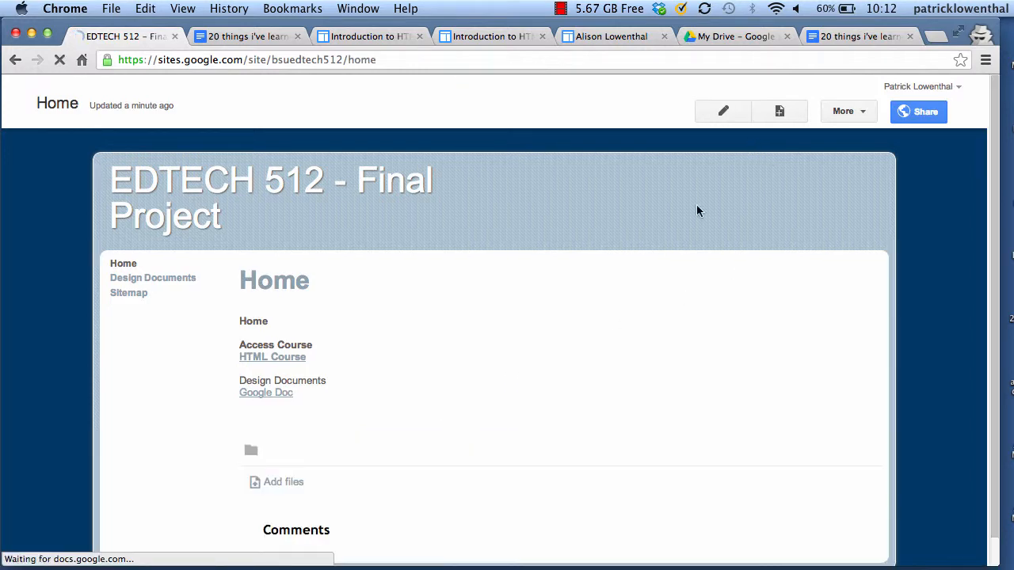
scroll(543, 396, "down", 2)
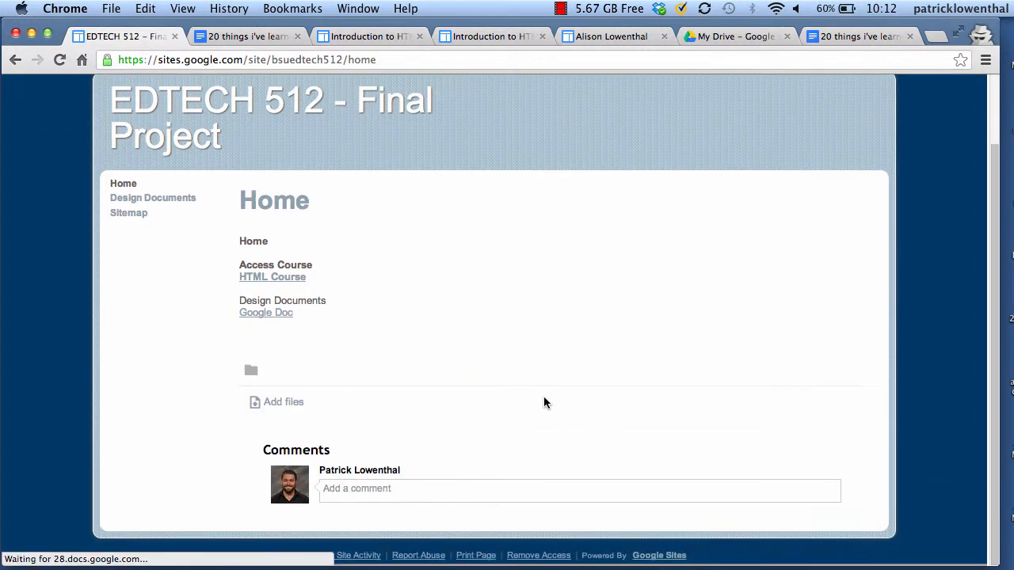
Attach 'EDLI 7210 Sp2007 Syllabus.doc' to the Home page
left_click(272, 408)
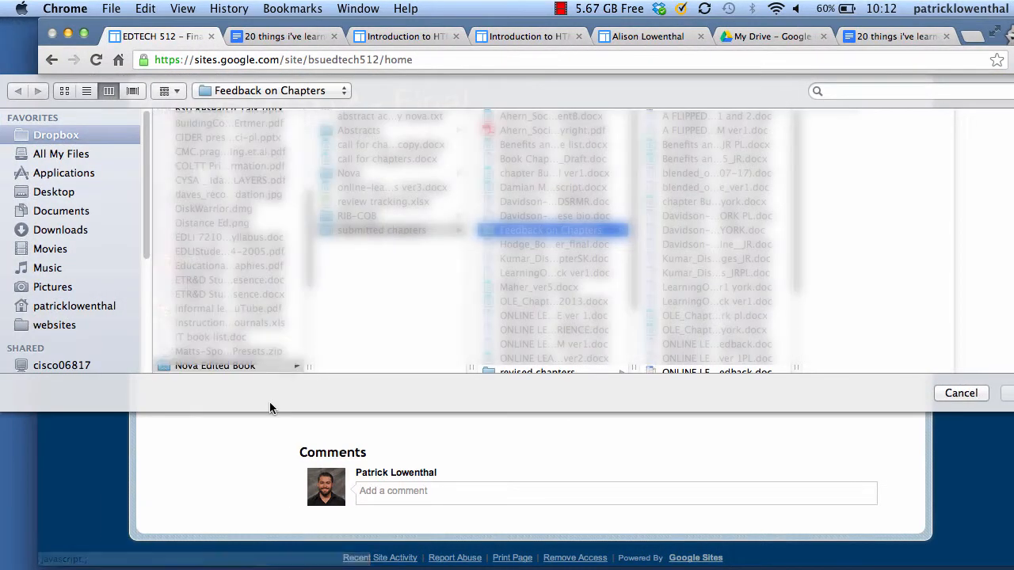
left_click(230, 237)
left_click(1006, 394)
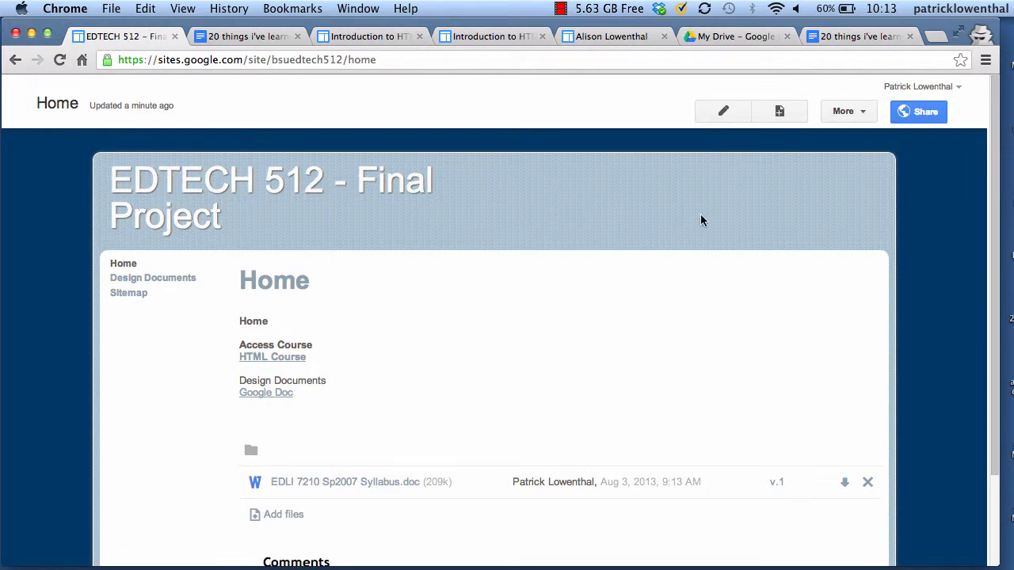
left_click(858, 111)
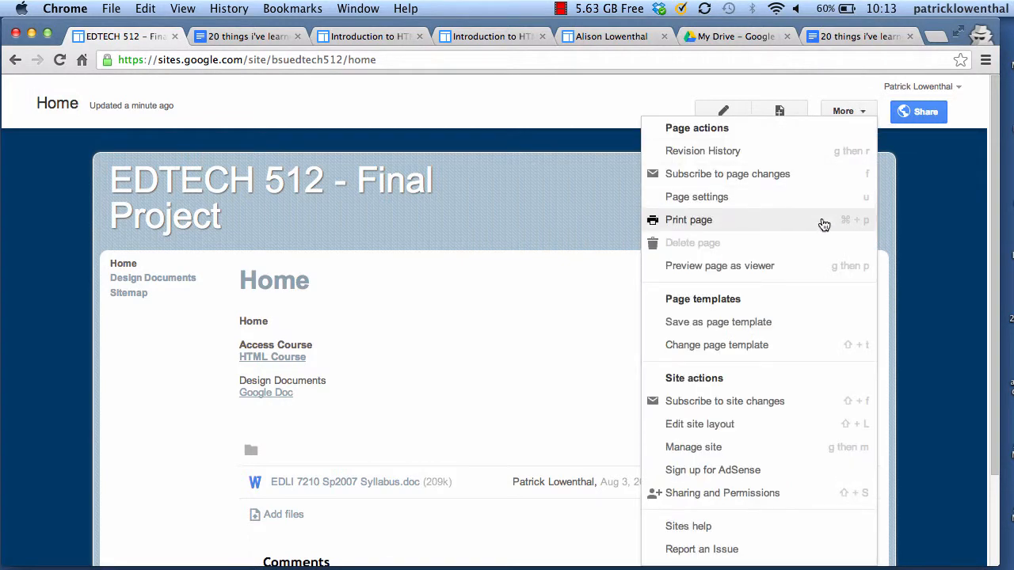
In Edit site layout, turn on a Custom footer and leave its content empty
left_click(739, 426)
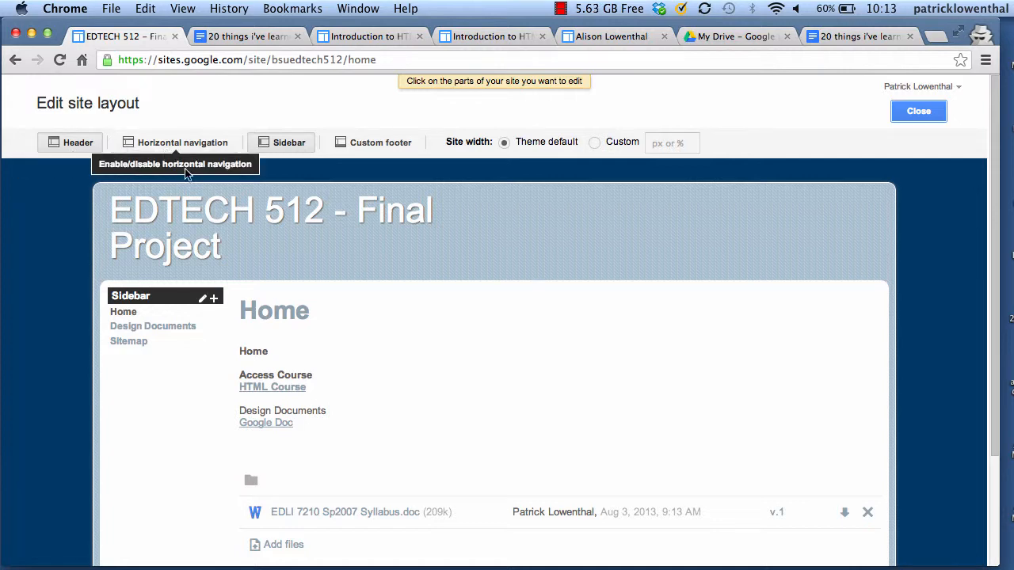
left_click(364, 144)
scroll(416, 296, "down", 5)
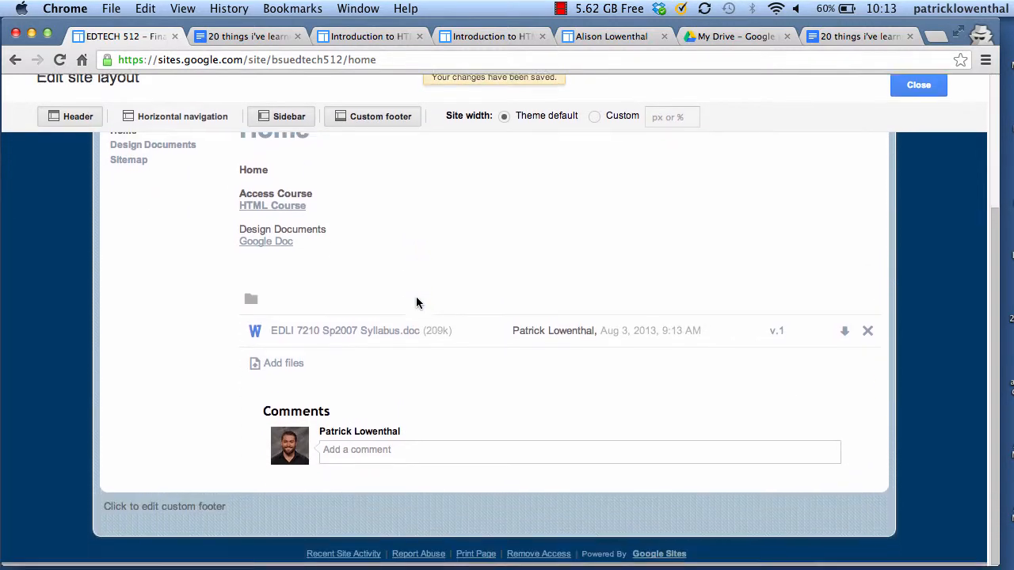
left_click(274, 516)
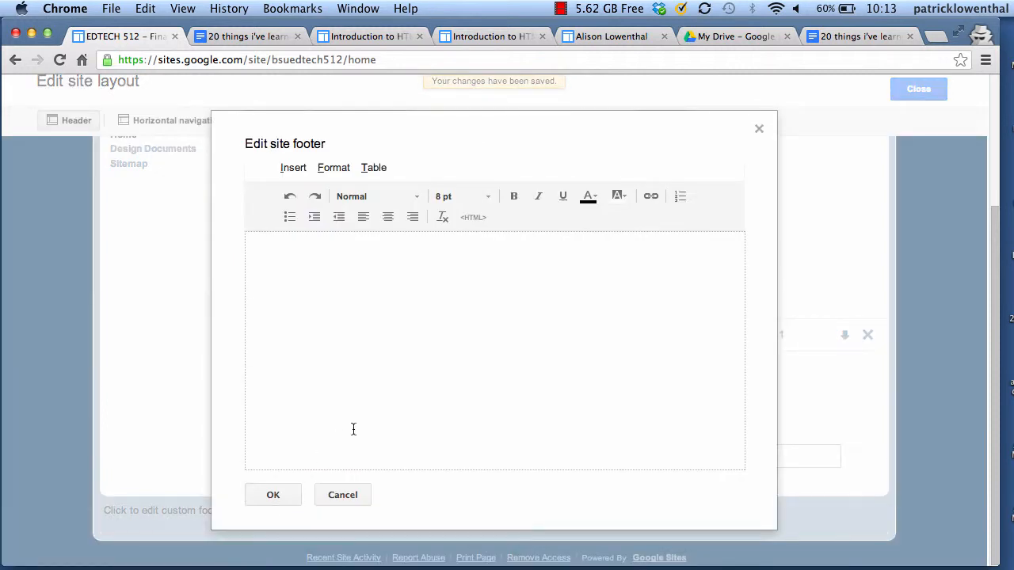
left_click(346, 493)
scroll(255, 355, "up", 5)
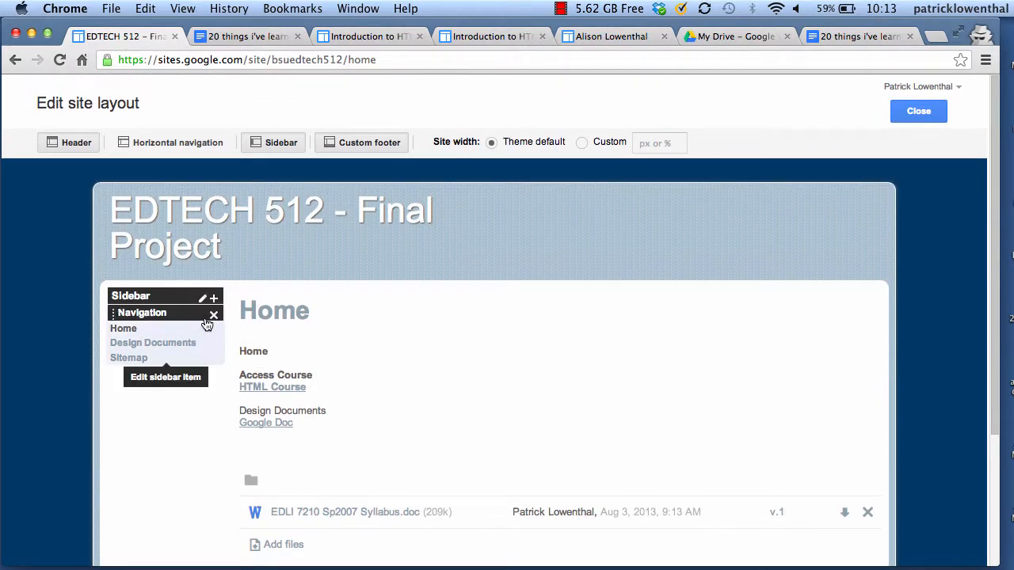
left_click(213, 315)
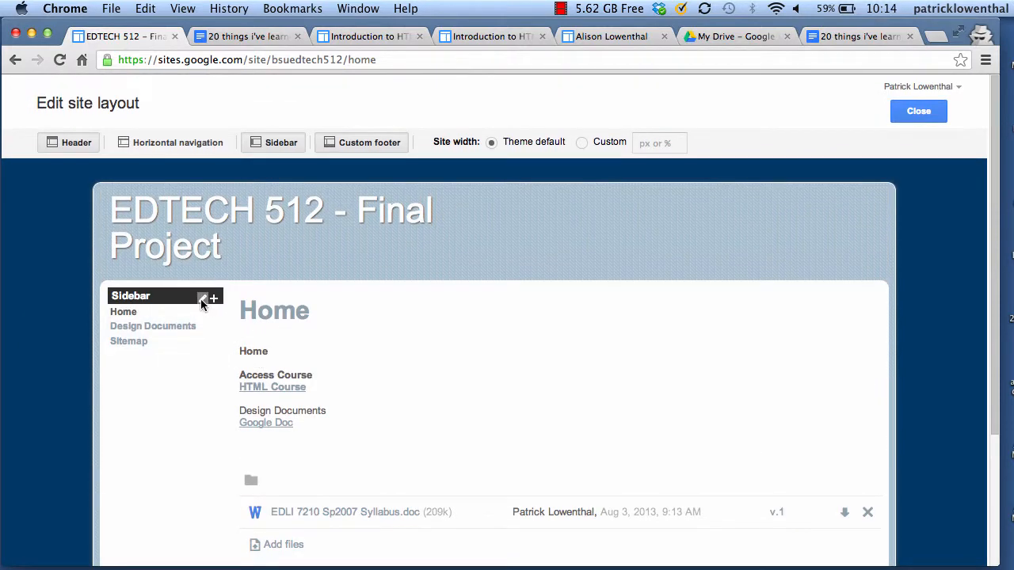
Make the sidebar Navigation gadget display its title above Home and Design Documents
left_click(202, 299)
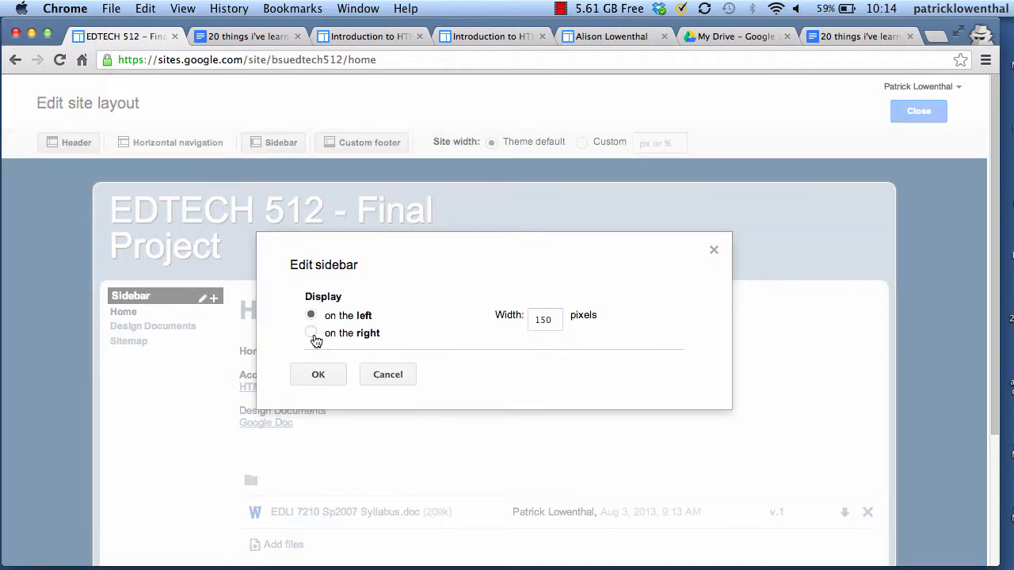
left_click(385, 375)
mouse_move(153, 319)
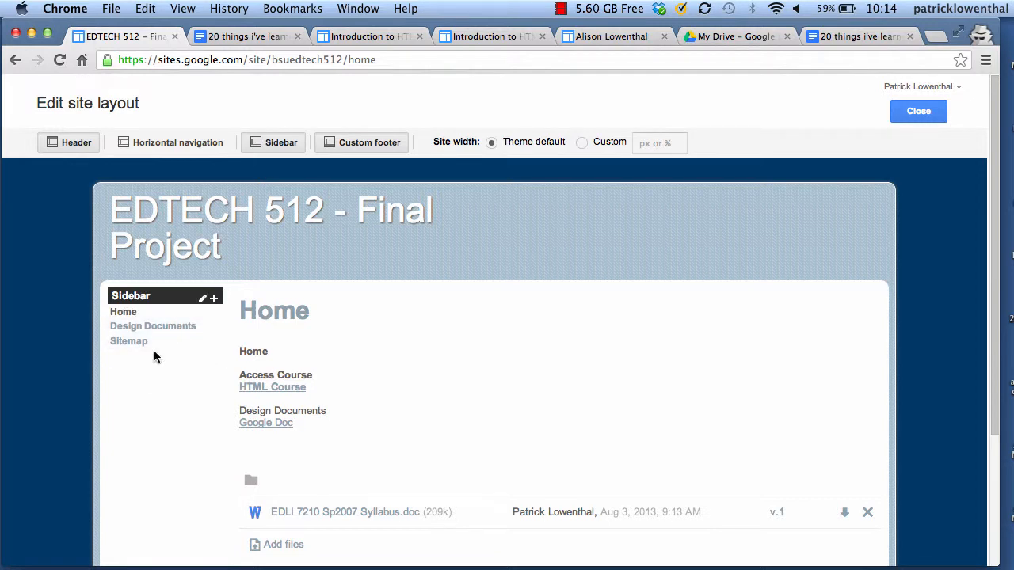
left_click(154, 352)
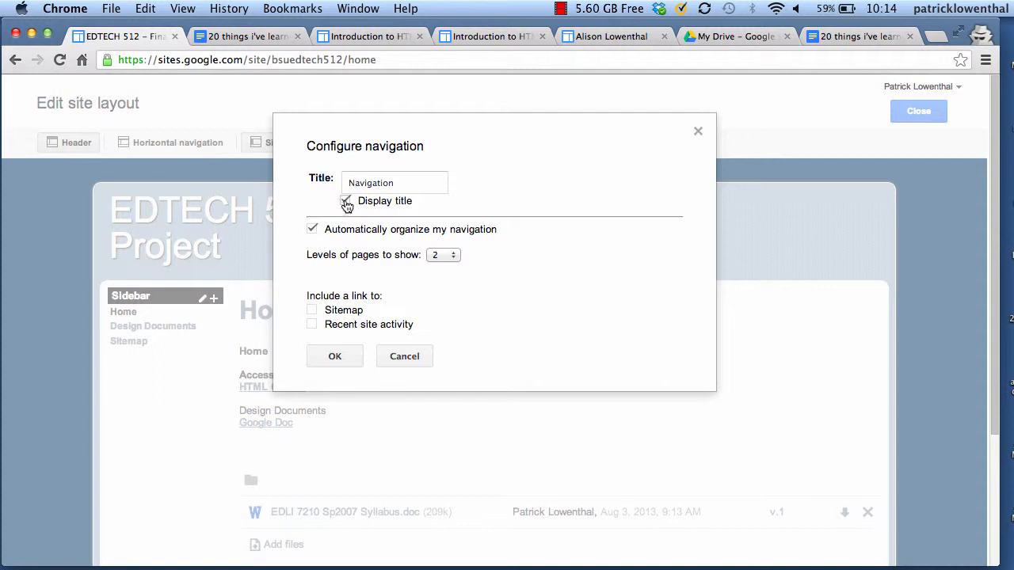
left_click(345, 201)
left_click(347, 357)
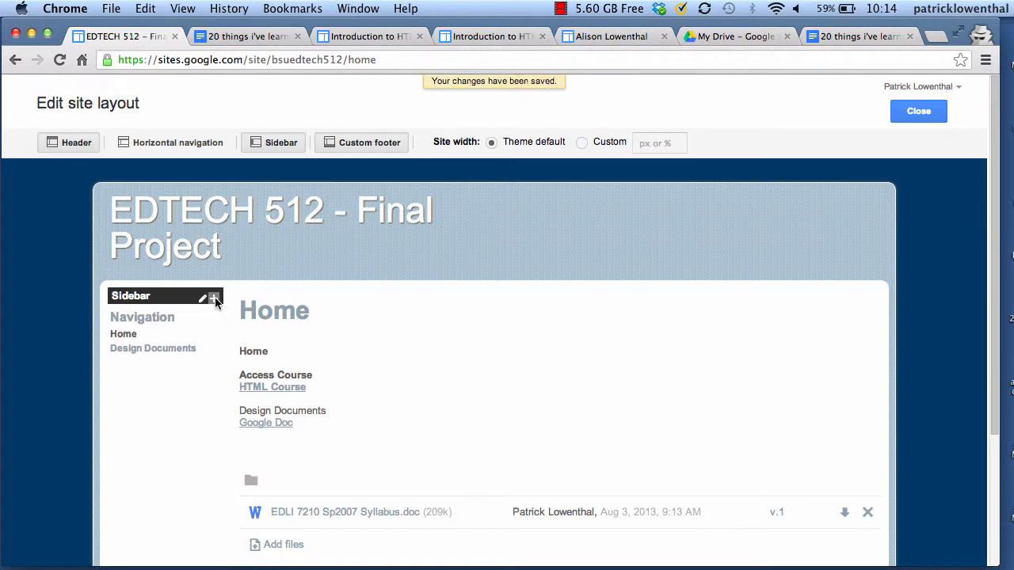
left_click(214, 298)
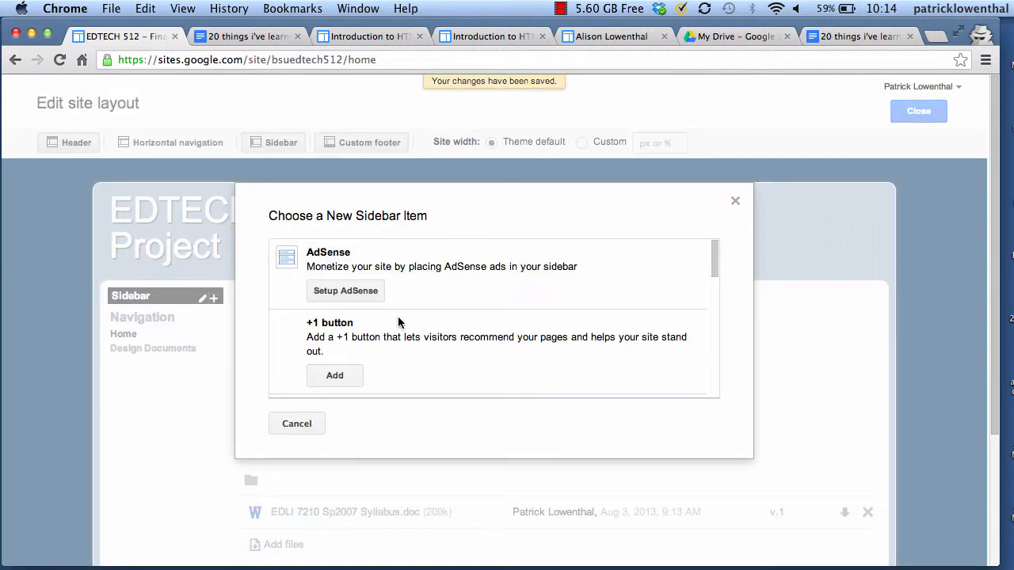
Add a second Navigation gadget to the sidebar from the new sidebar item list
scroll(405, 317, "down", 3)
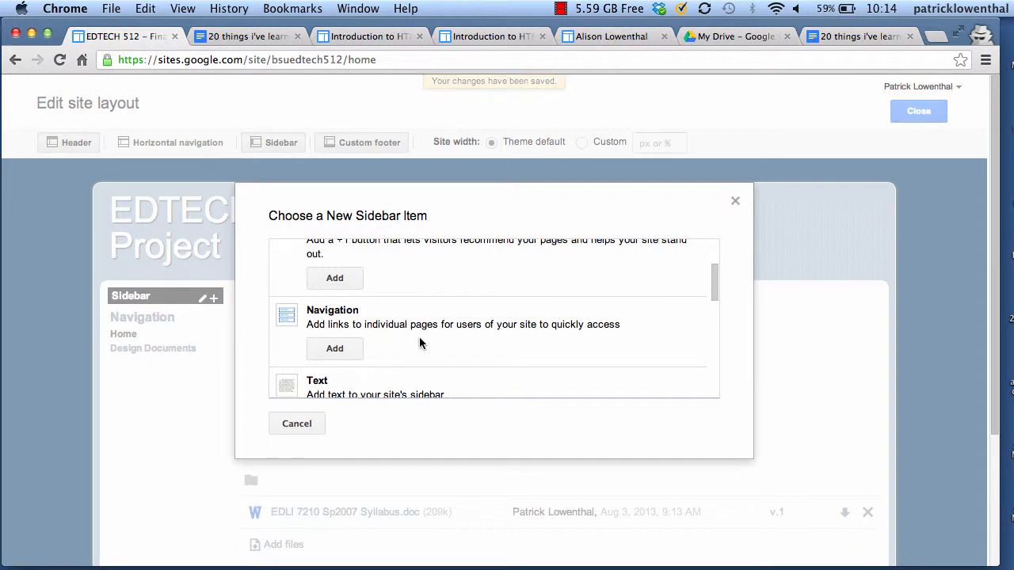
scroll(419, 342, "down", 2)
scroll(419, 342, "down", 8)
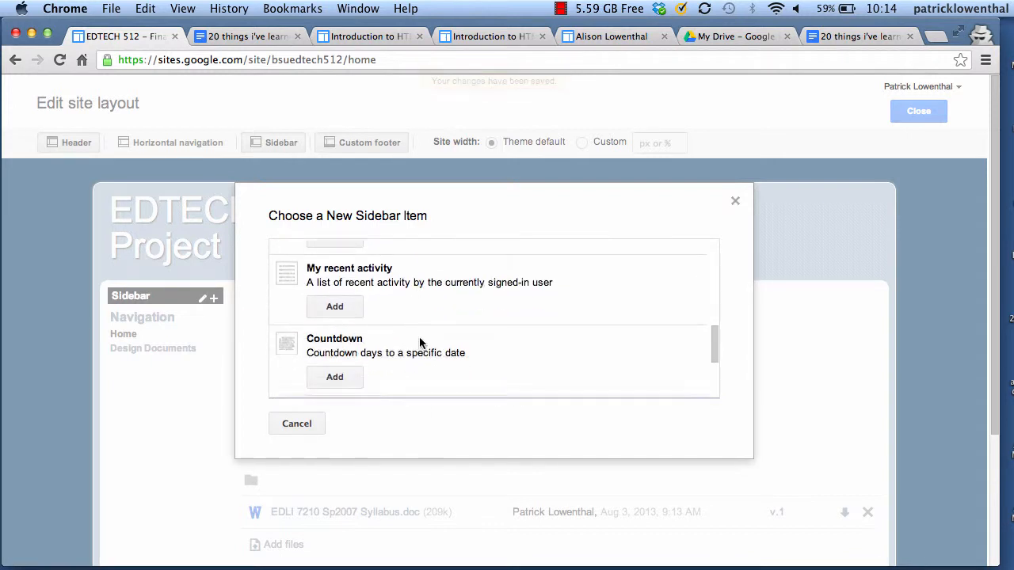
scroll(419, 342, "up", 5)
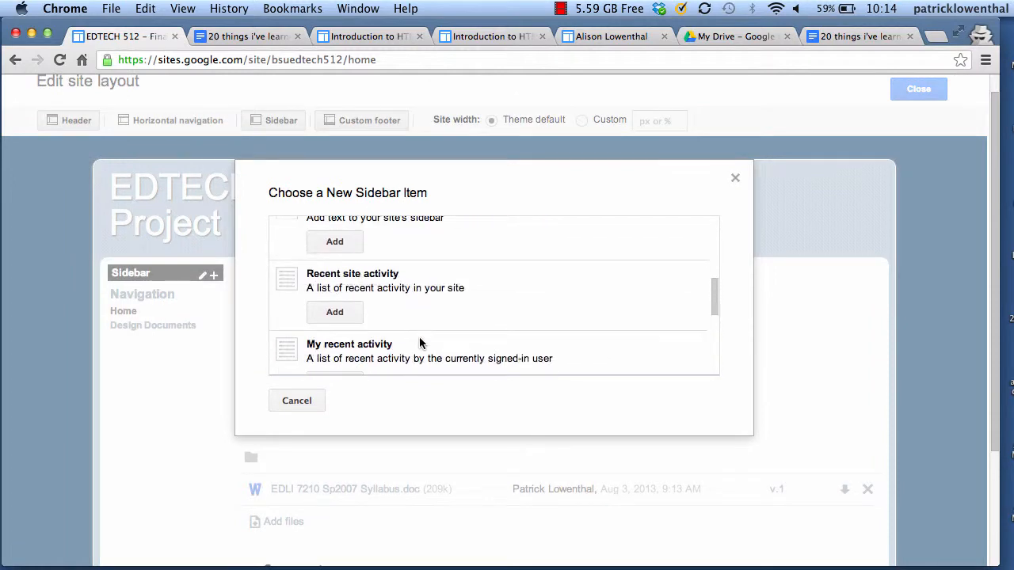
scroll(419, 342, "up", 2)
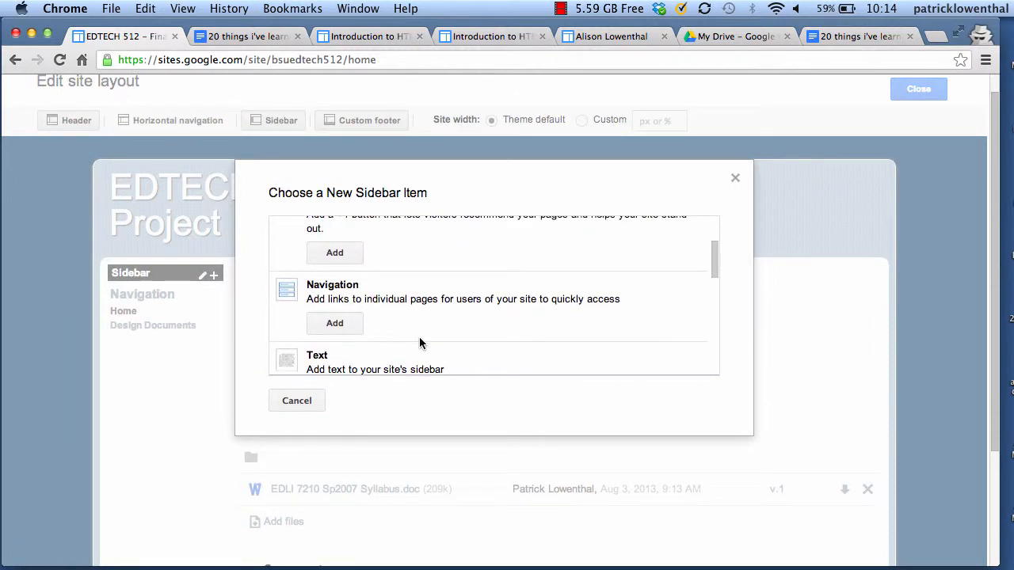
left_click(336, 328)
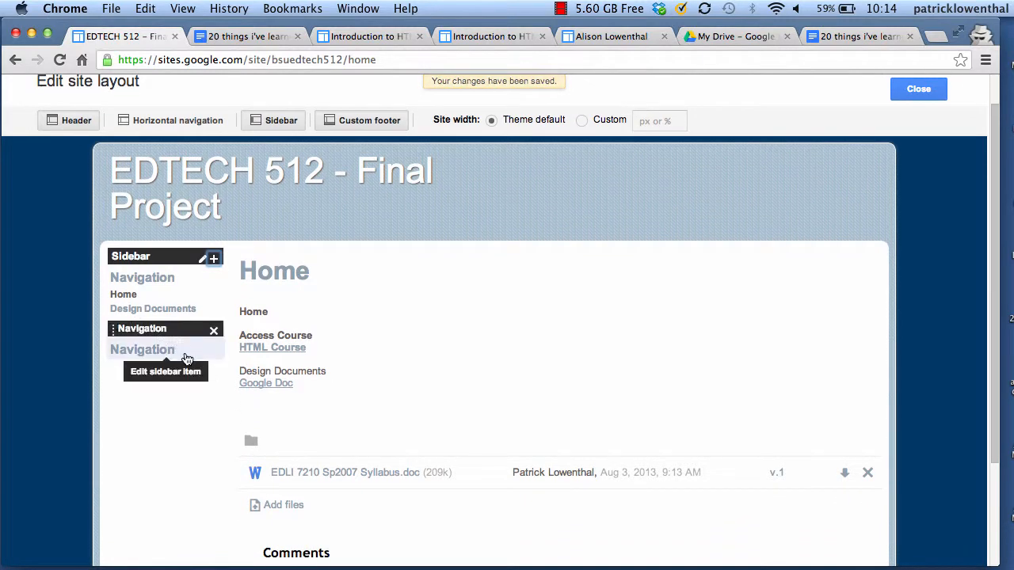
left_click(186, 355)
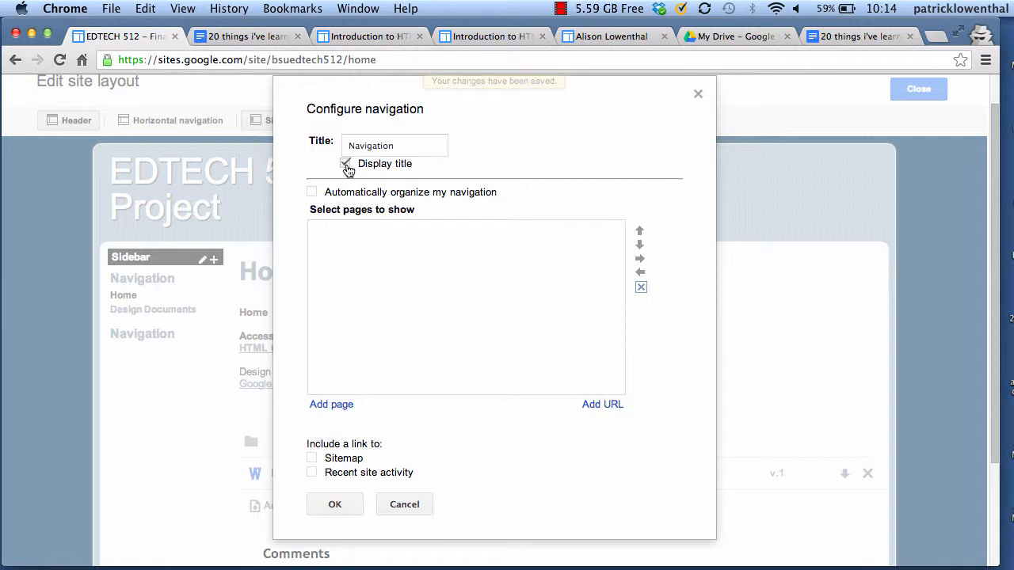
left_click(340, 405)
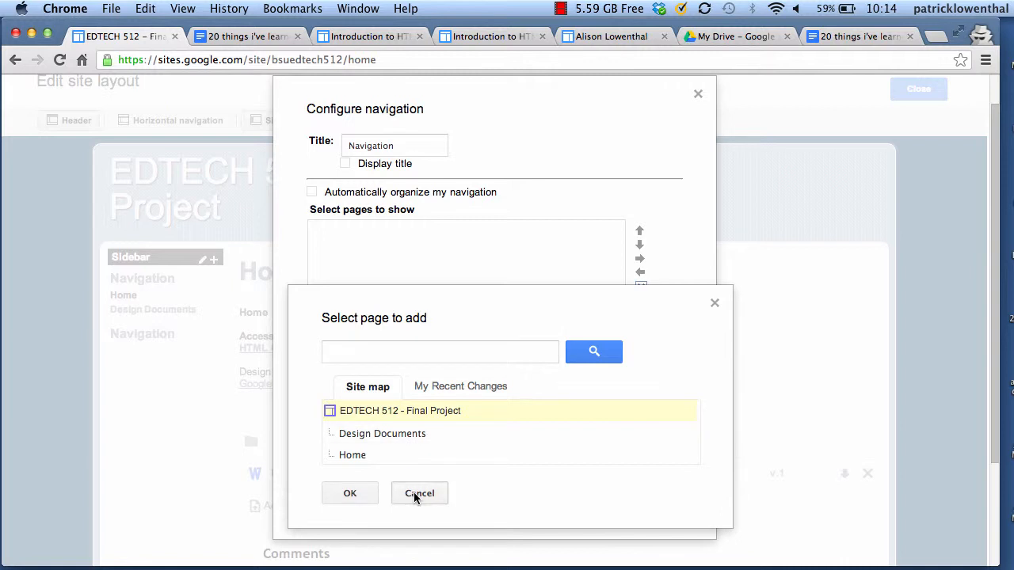
left_click(414, 492)
left_click(606, 405)
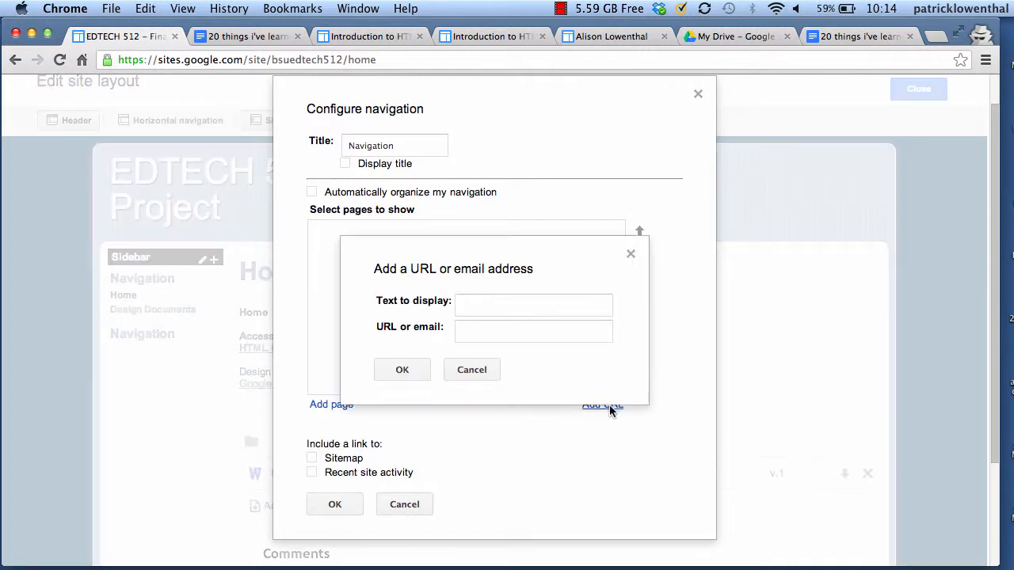
left_click(511, 308)
type("Boise State")
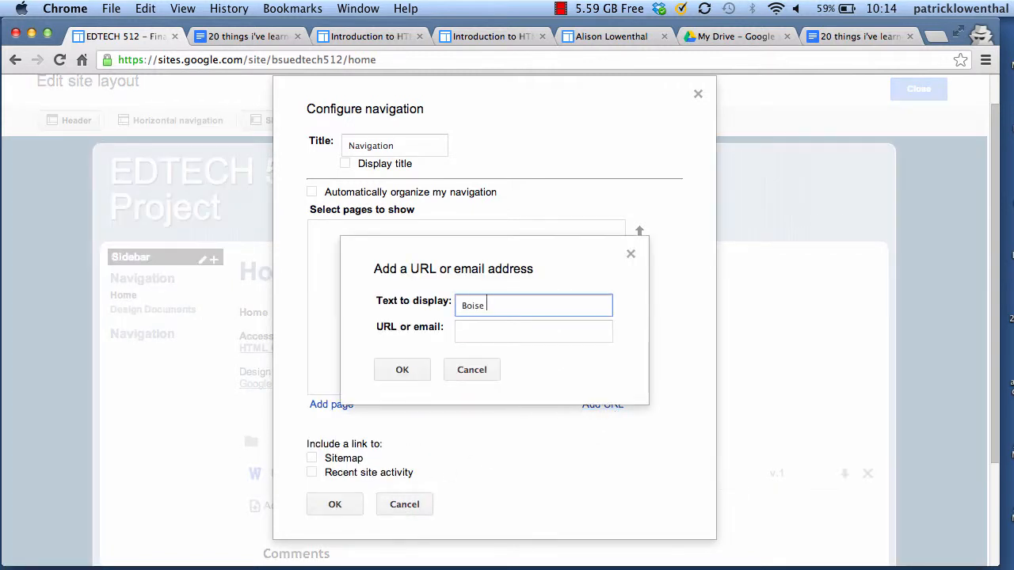
key("Tab")
type("http")
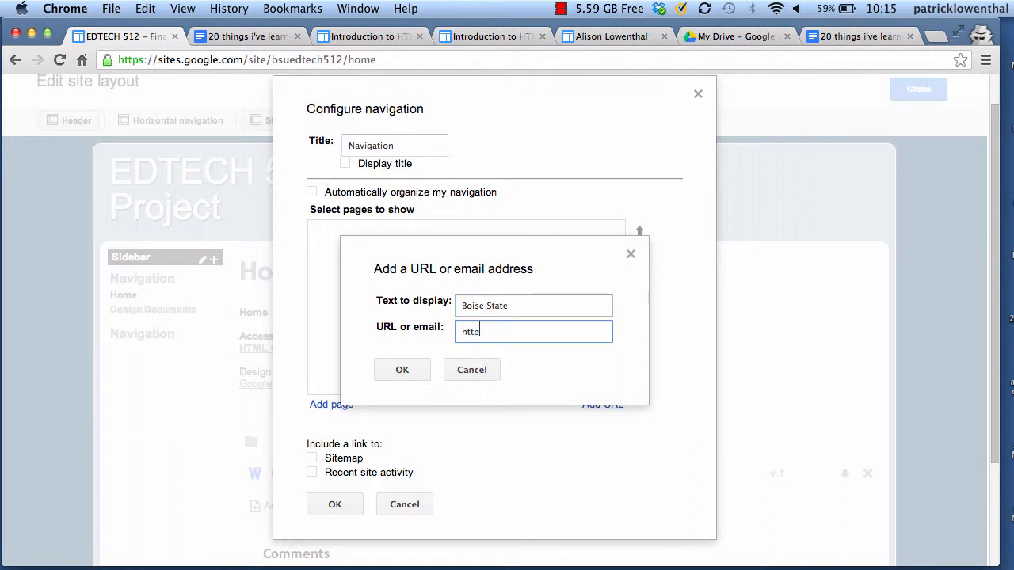
type("://edtech")
left_click(418, 368)
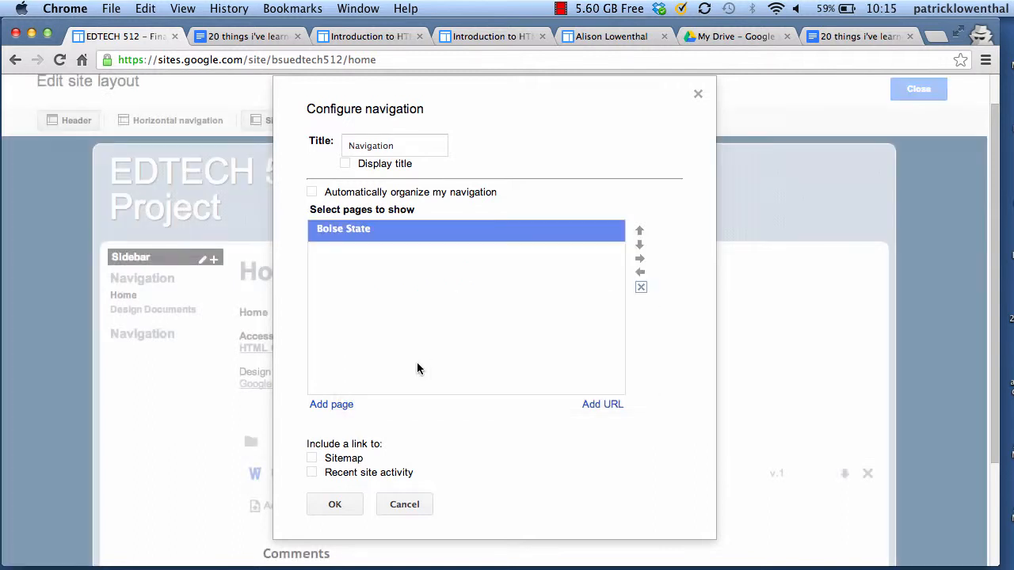
left_click(339, 496)
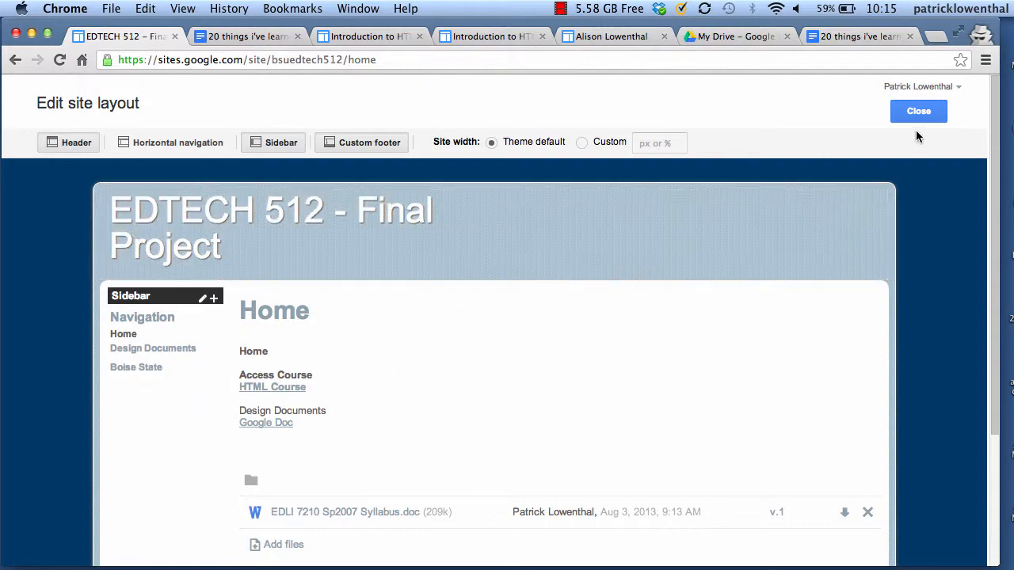
left_click(917, 115)
Test the sidebar Boise State link, then return to the EDTECH 512 Home page
left_click(137, 320)
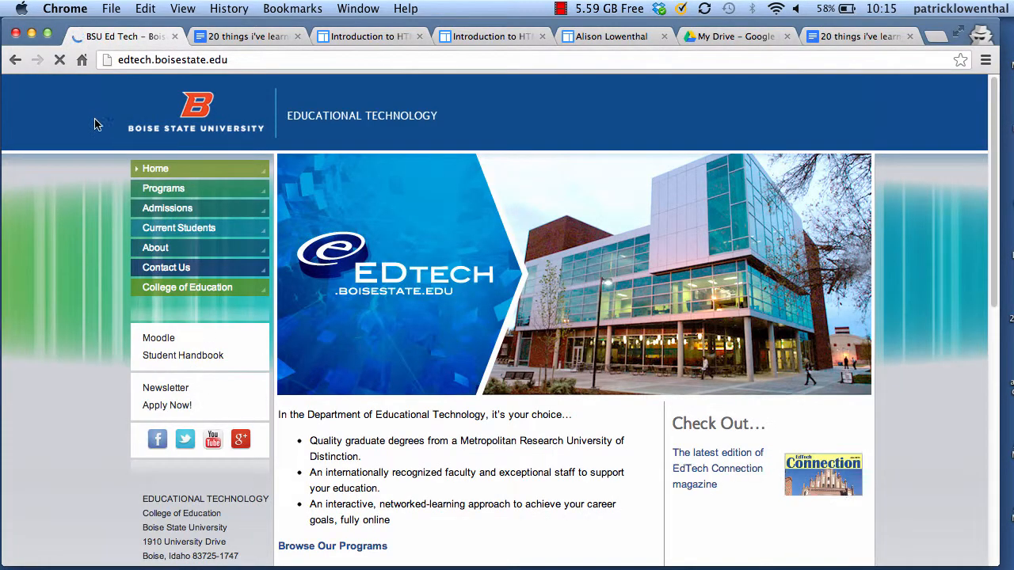
left_click(15, 59)
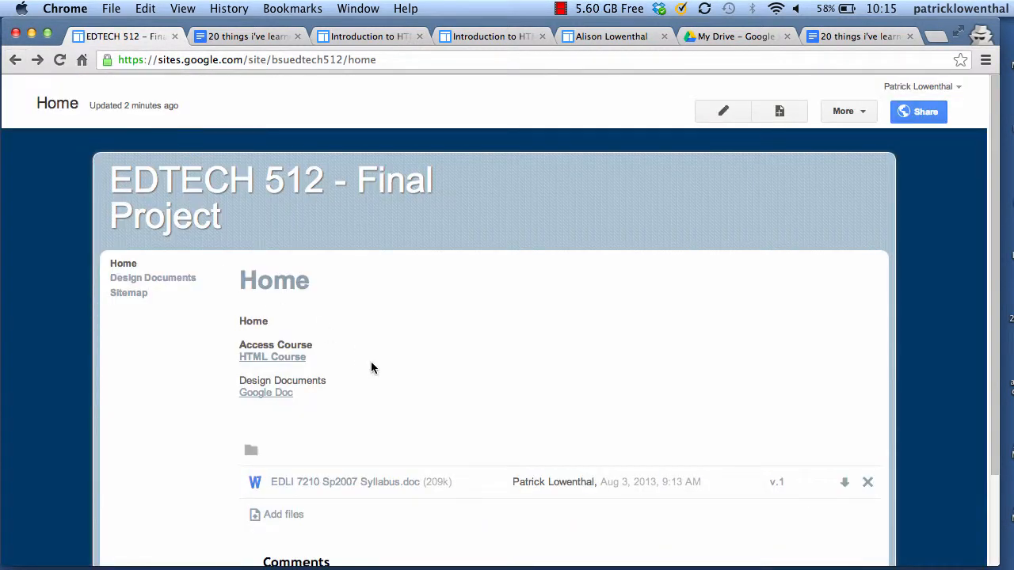
scroll(371, 361, "down", 3)
scroll(371, 361, "up", 3)
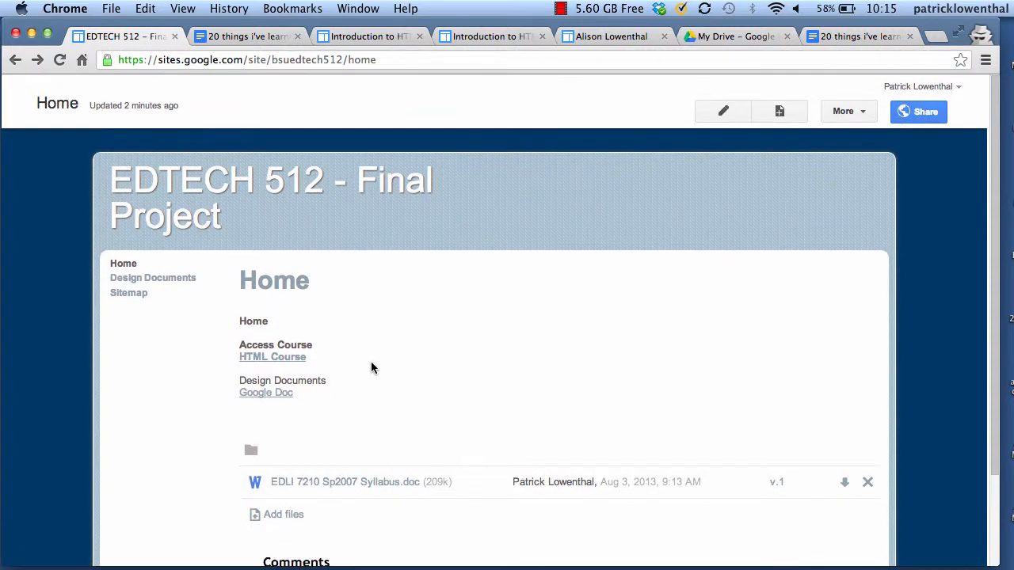